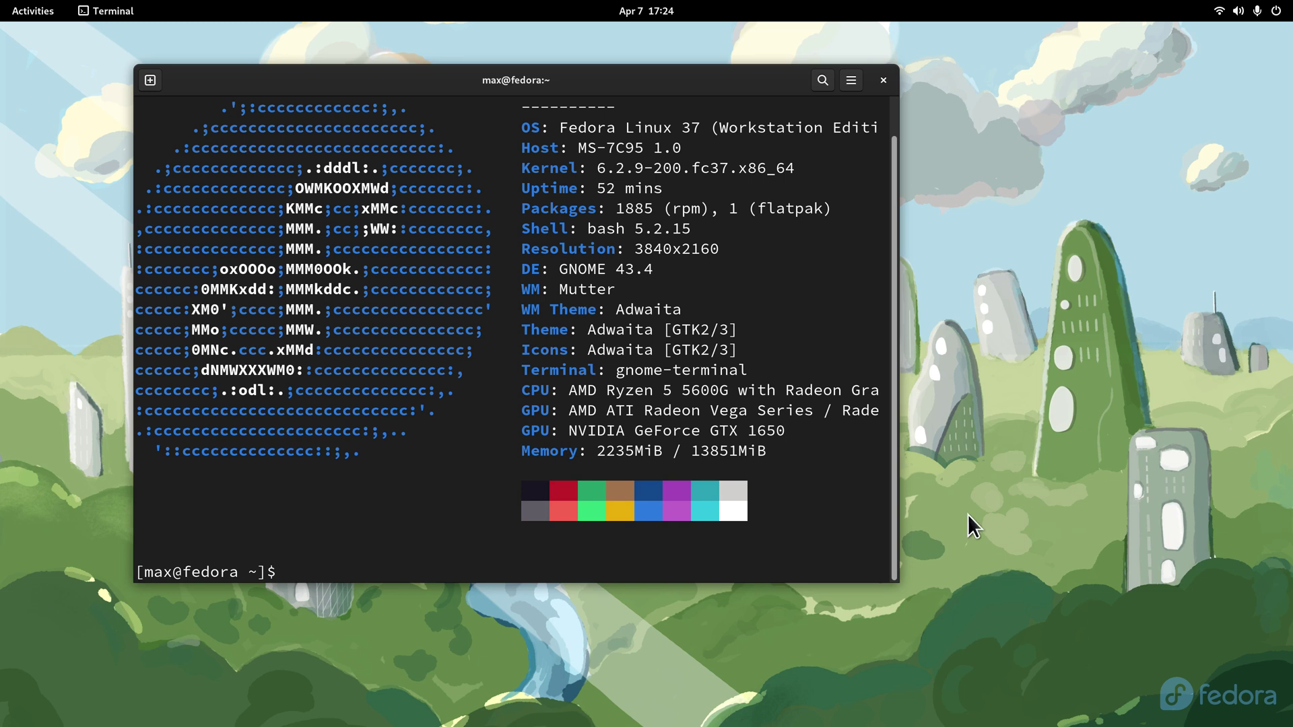
# - Highlight the GNOME version and 3840x2160 resolution in the neofetch output, then close the terminal
pyautogui.moveTo(559, 269); pyautogui.dragTo(635, 269)
pyautogui.scroll(1, 869, 340)
pyautogui.moveTo(515, 128); pyautogui.dragTo(635, 133)
pyautogui.click(861, 337)
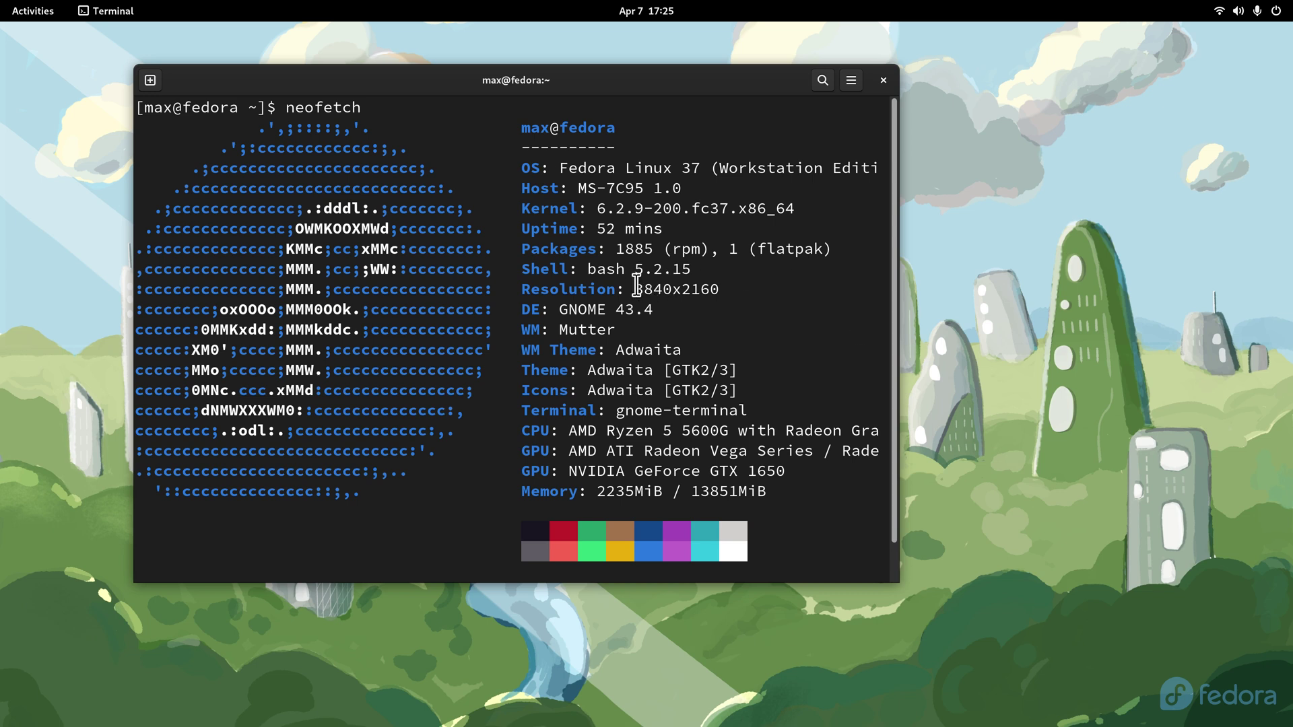
pyautogui.moveTo(636, 289); pyautogui.dragTo(760, 293)
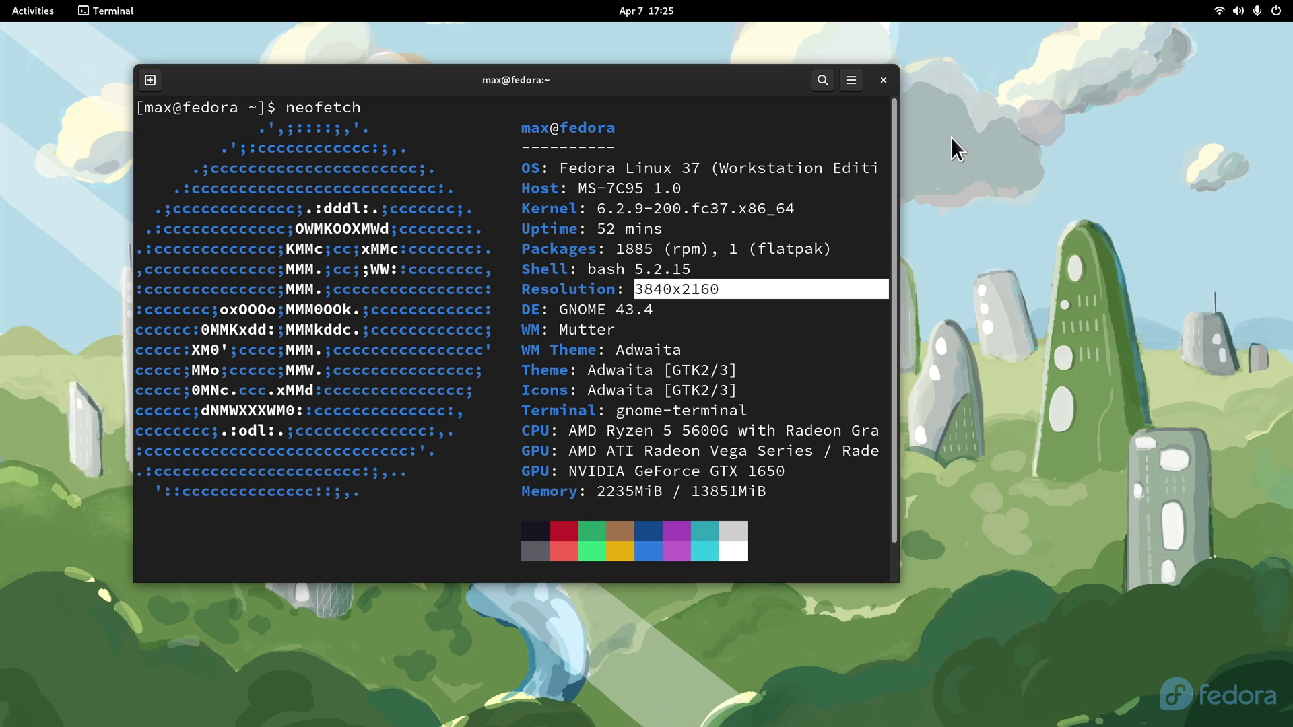
pyautogui.moveTo(559, 310); pyautogui.dragTo(675, 311)
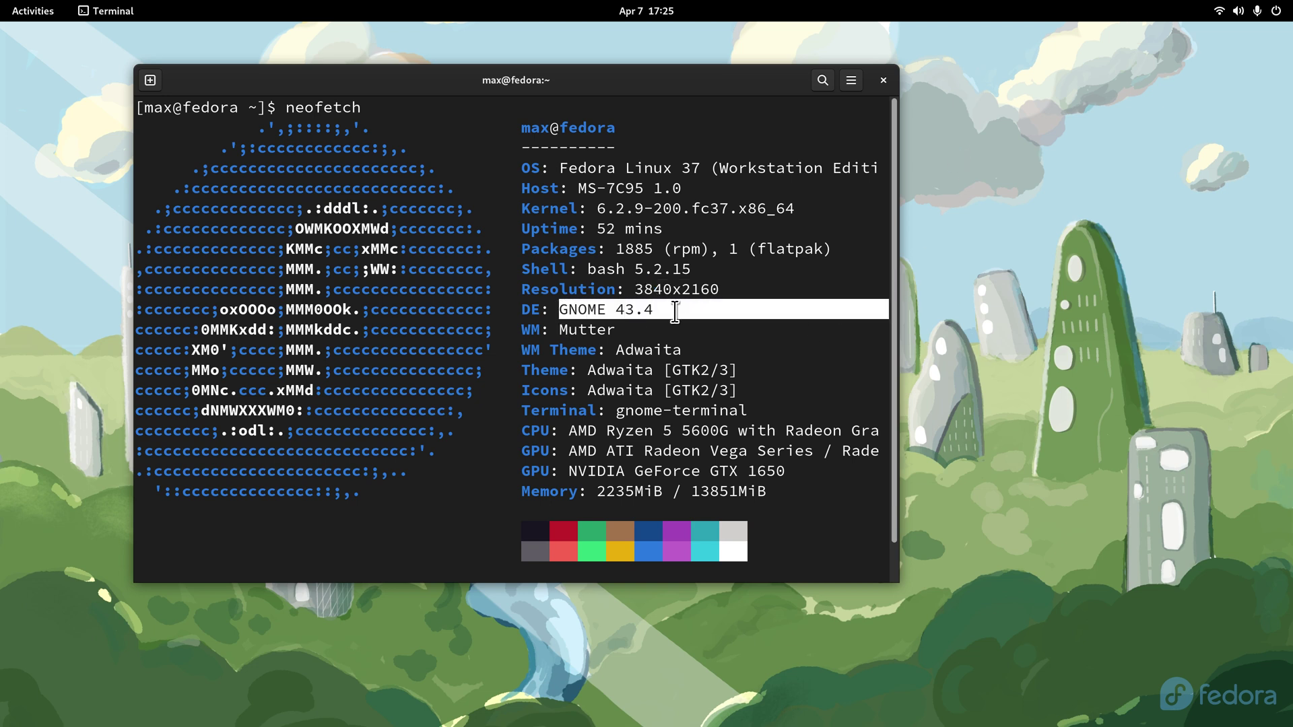
pyautogui.click(884, 81)
# - Launch Firefox, open the DistroWatch bookmark zoomed out, and open Fedora from the Page Hit Ranking
pyautogui.press('super')
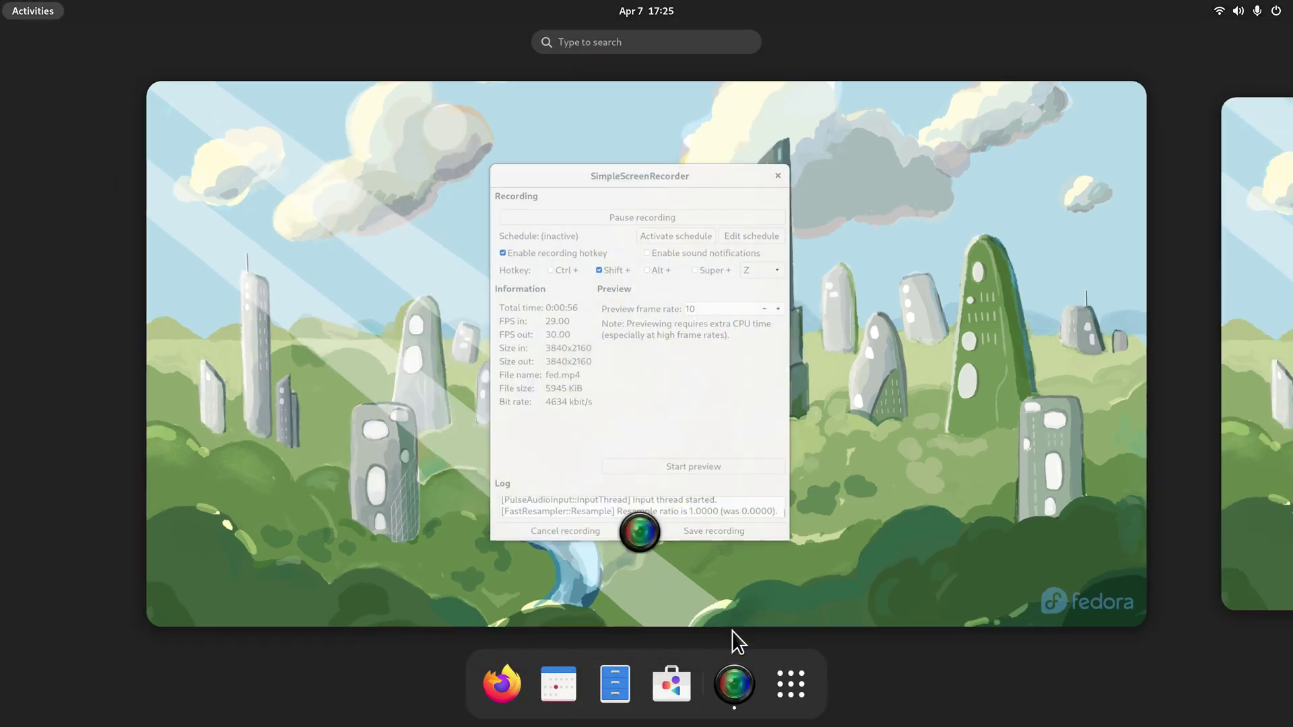
pyautogui.click(502, 684)
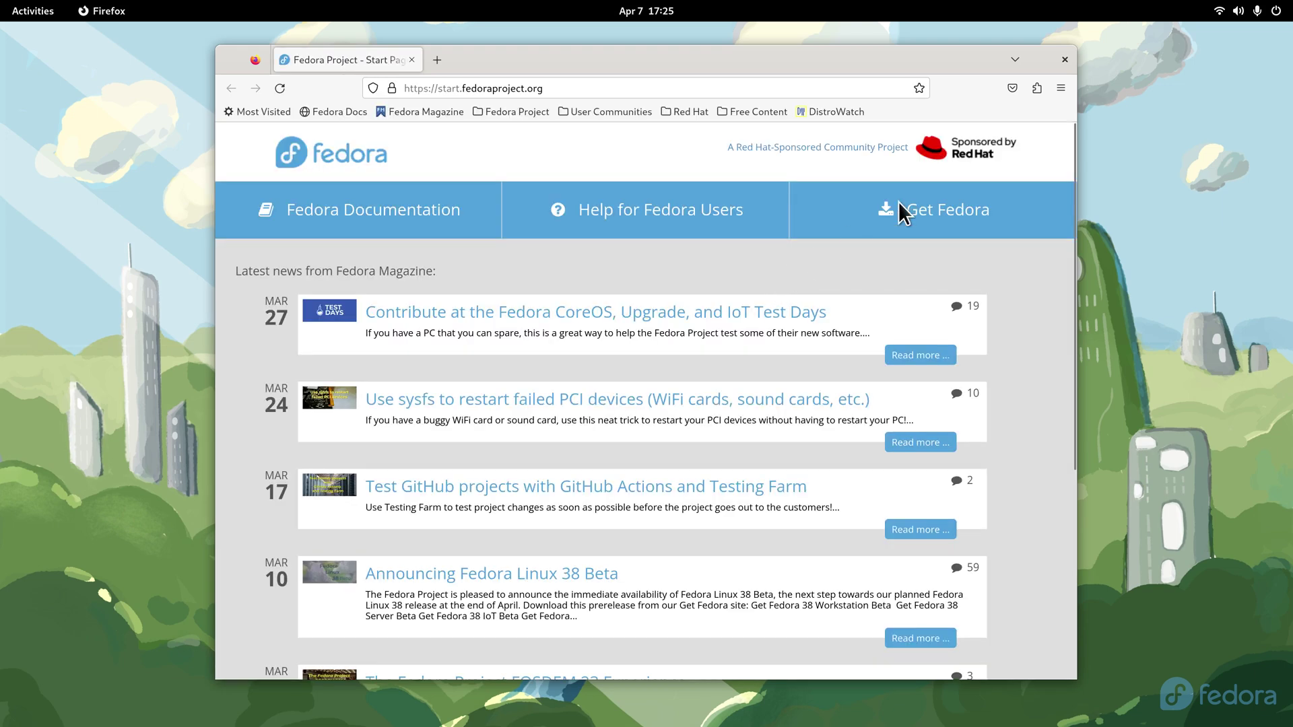
pyautogui.click(822, 110)
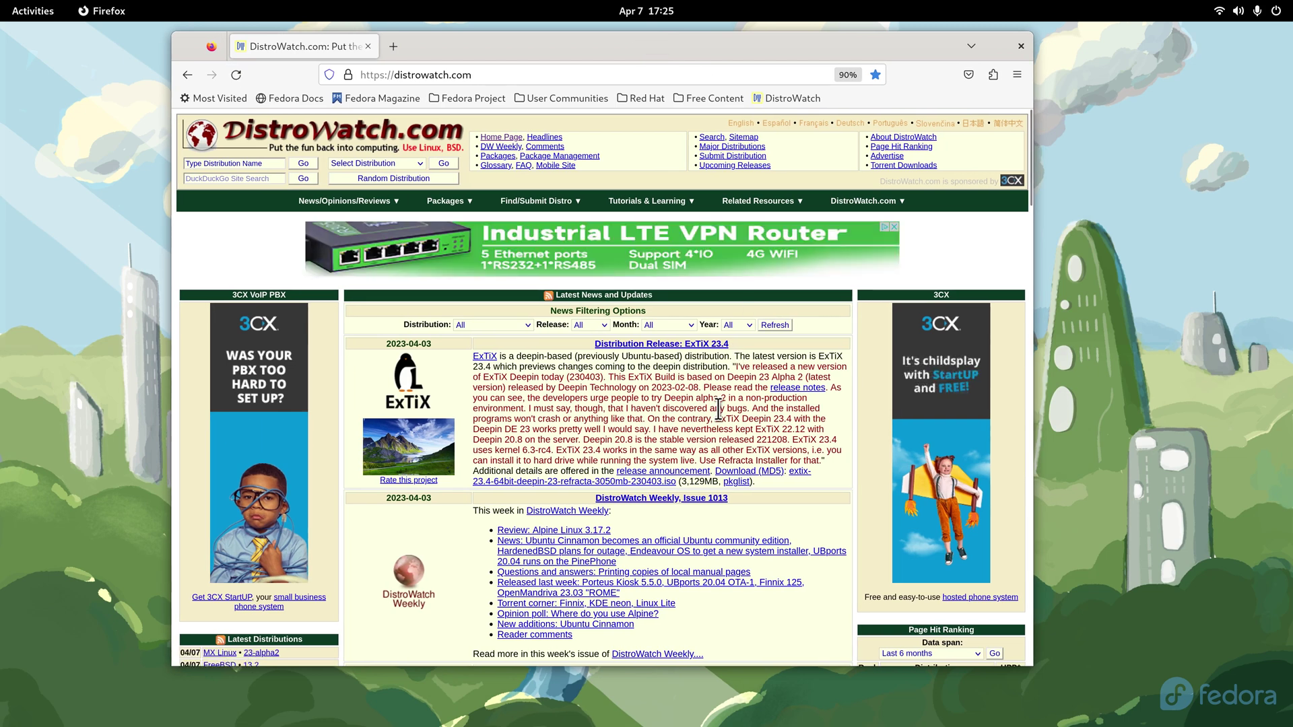
pyautogui.hotkey('ctrl', '-')
pyautogui.hotkey('ctrl', '-')
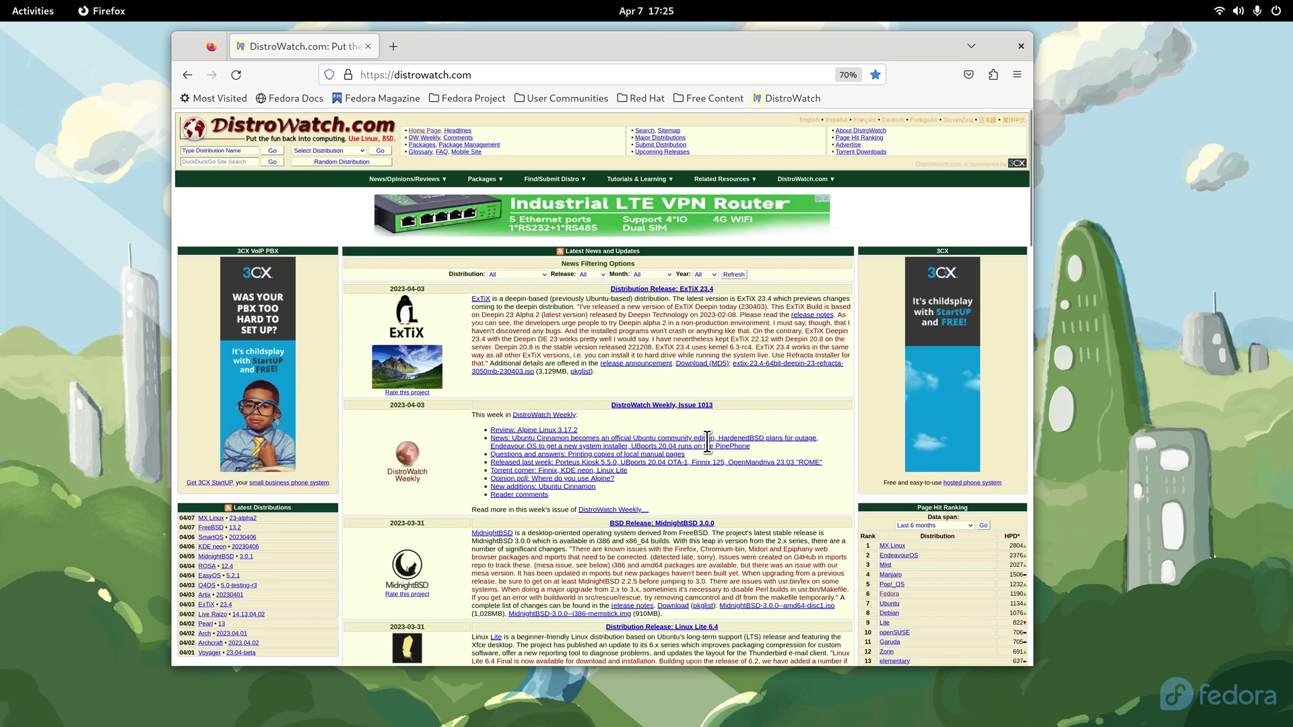
pyautogui.scroll(-3, 714, 455)
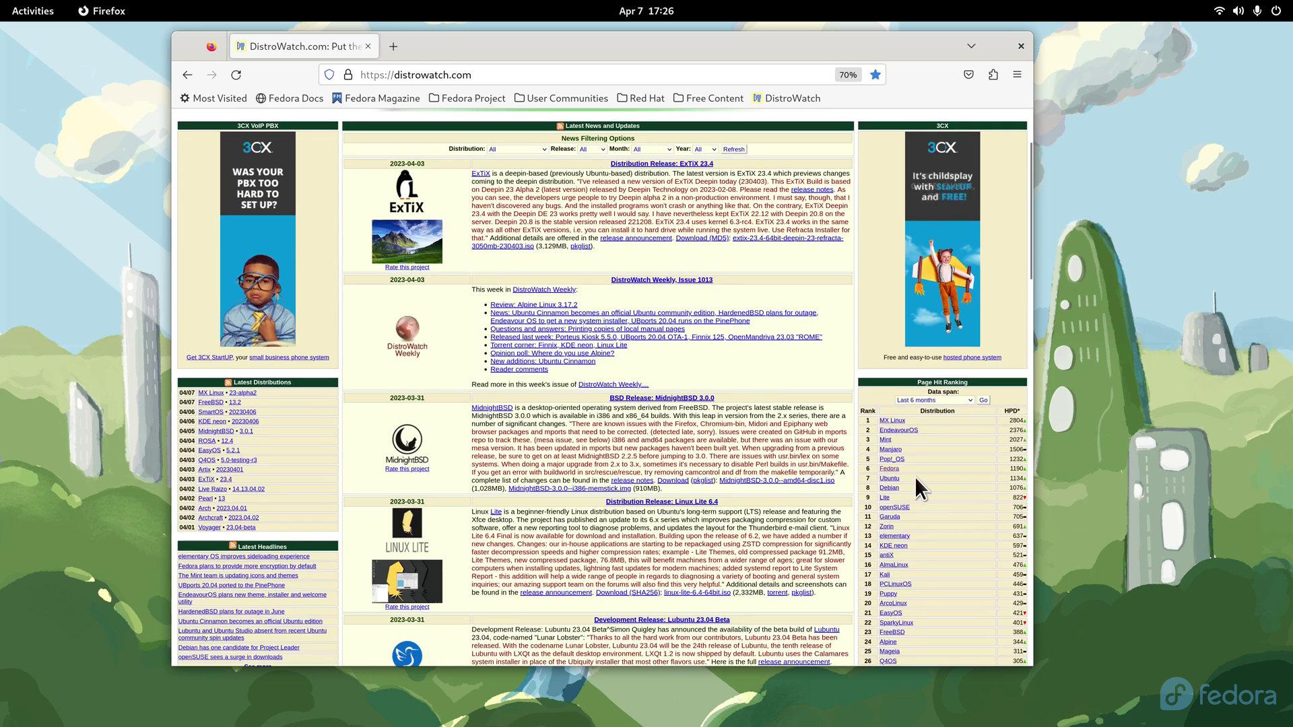
pyautogui.click(890, 471)
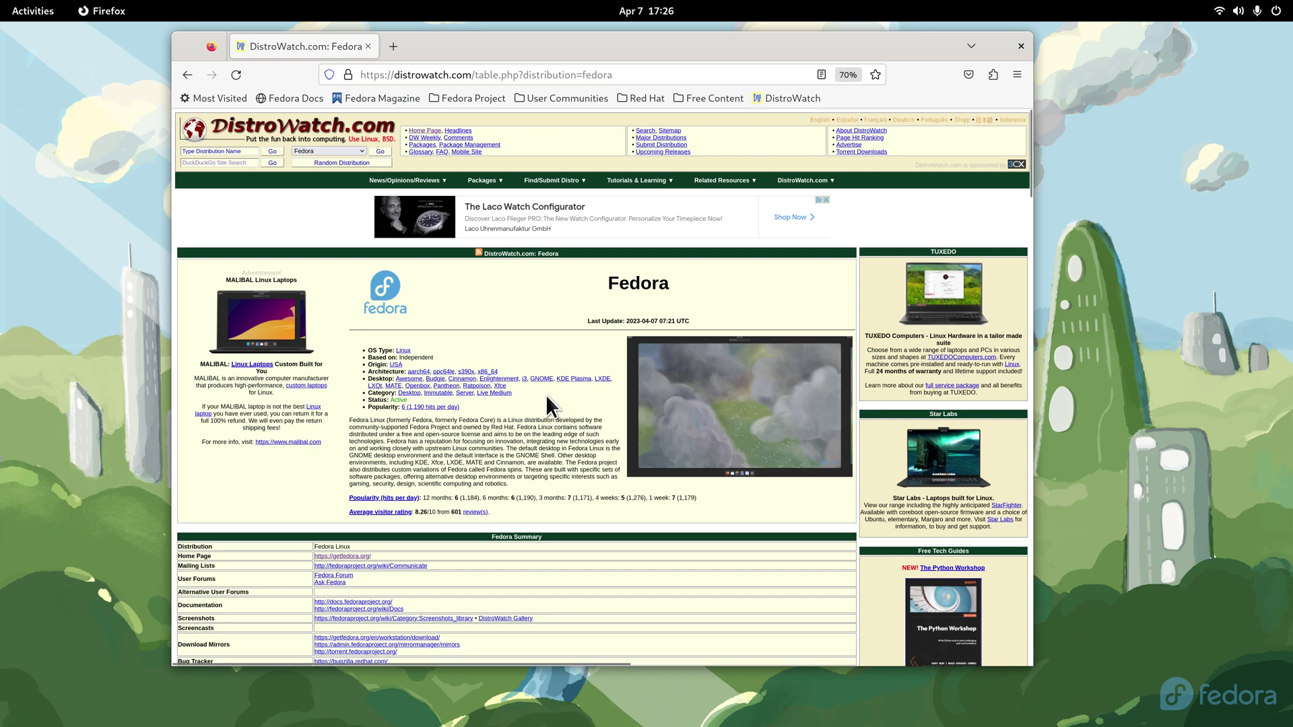
# - Zoom the Fedora page back to 90%, highlight 'owned by Red Hat', and follow the getfedora.org link
pyautogui.hotkey('ctrl', '+')
pyautogui.hotkey('ctrl', '+')
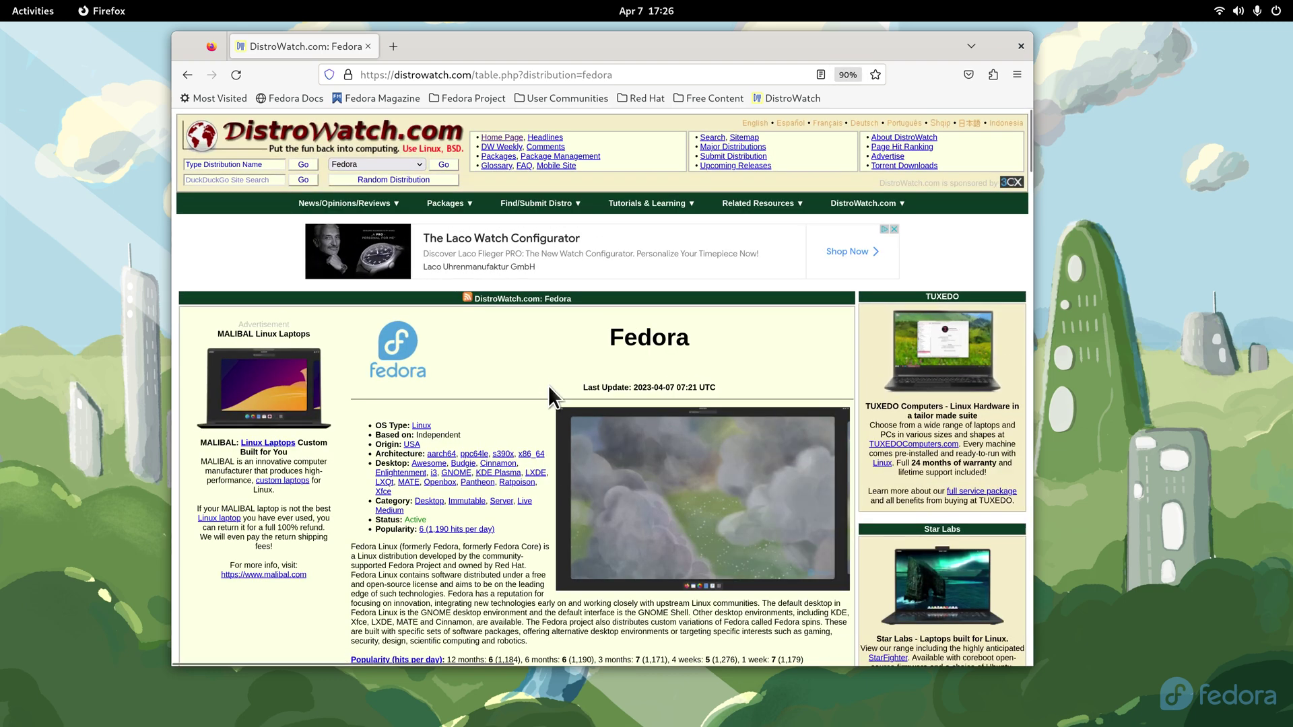
pyautogui.scroll(-1, 548, 385)
pyautogui.scroll(-2, 548, 386)
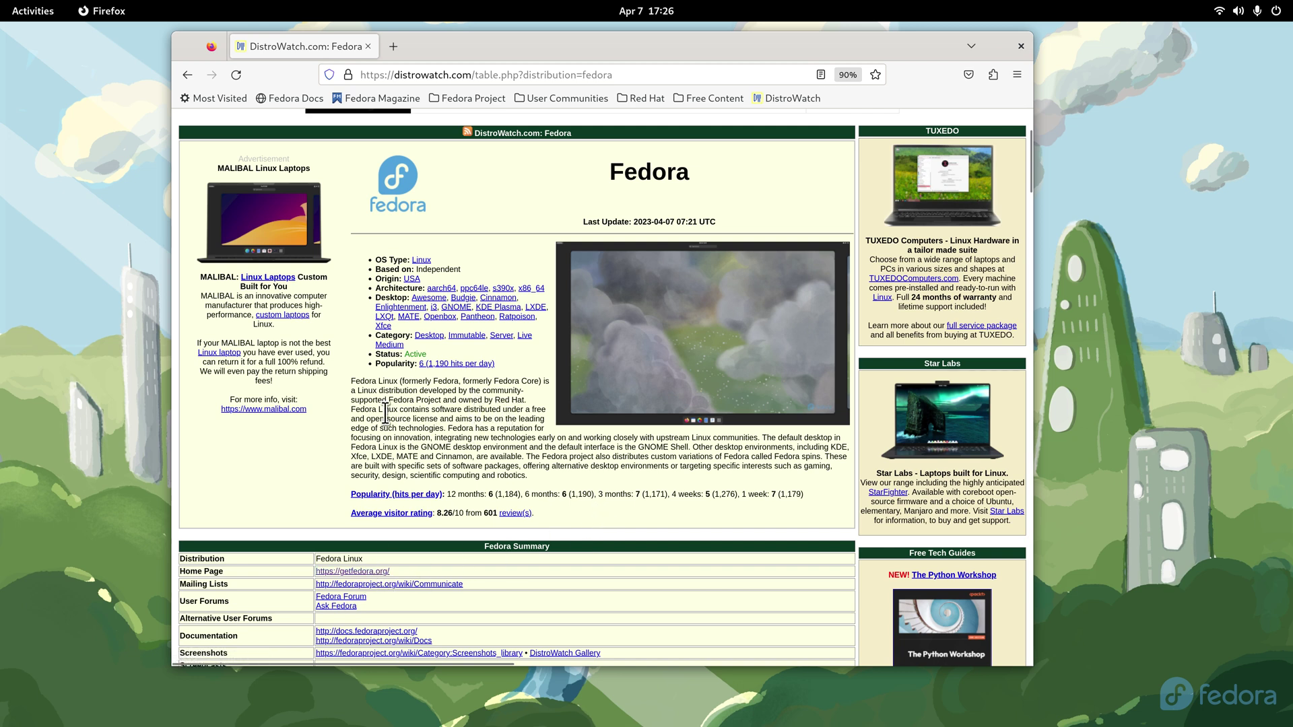
pyautogui.moveTo(459, 400); pyautogui.dragTo(536, 398)
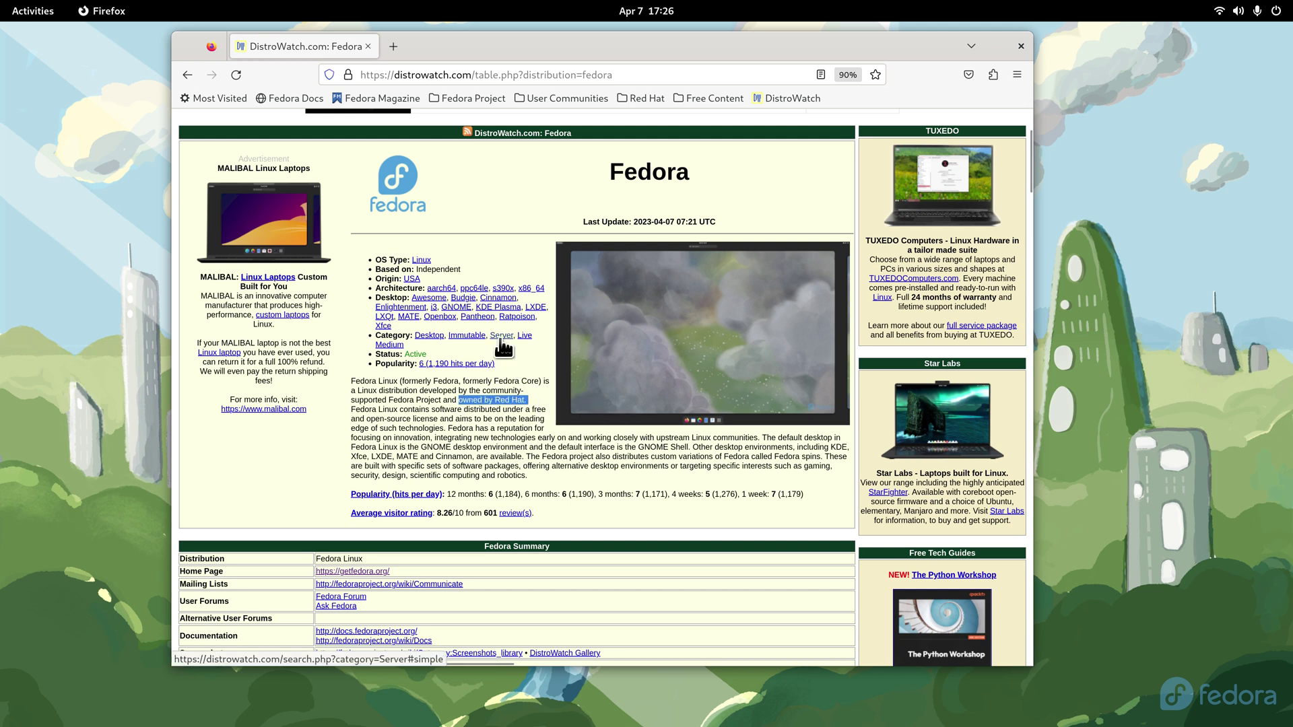
pyautogui.click(353, 572)
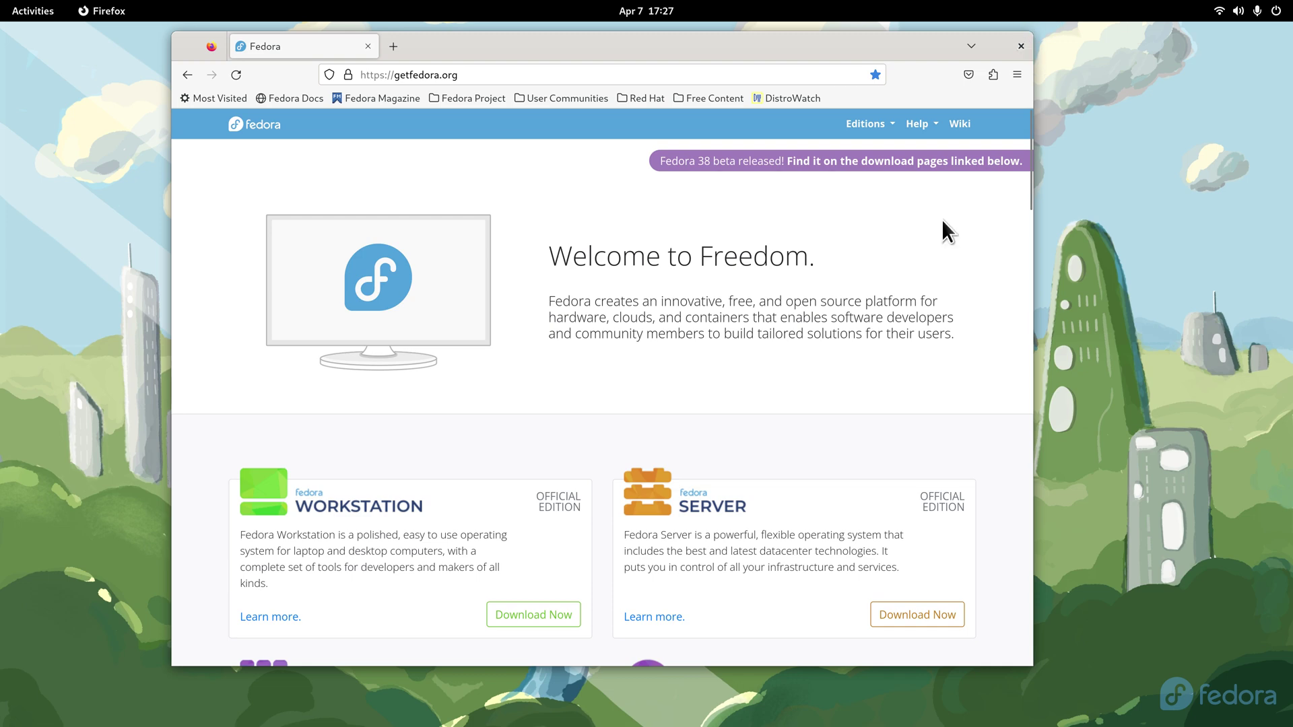
# - Scroll through the getfedora.org Workstation and Server editions, then close Firefox
pyautogui.scroll(-15, 605, 318)
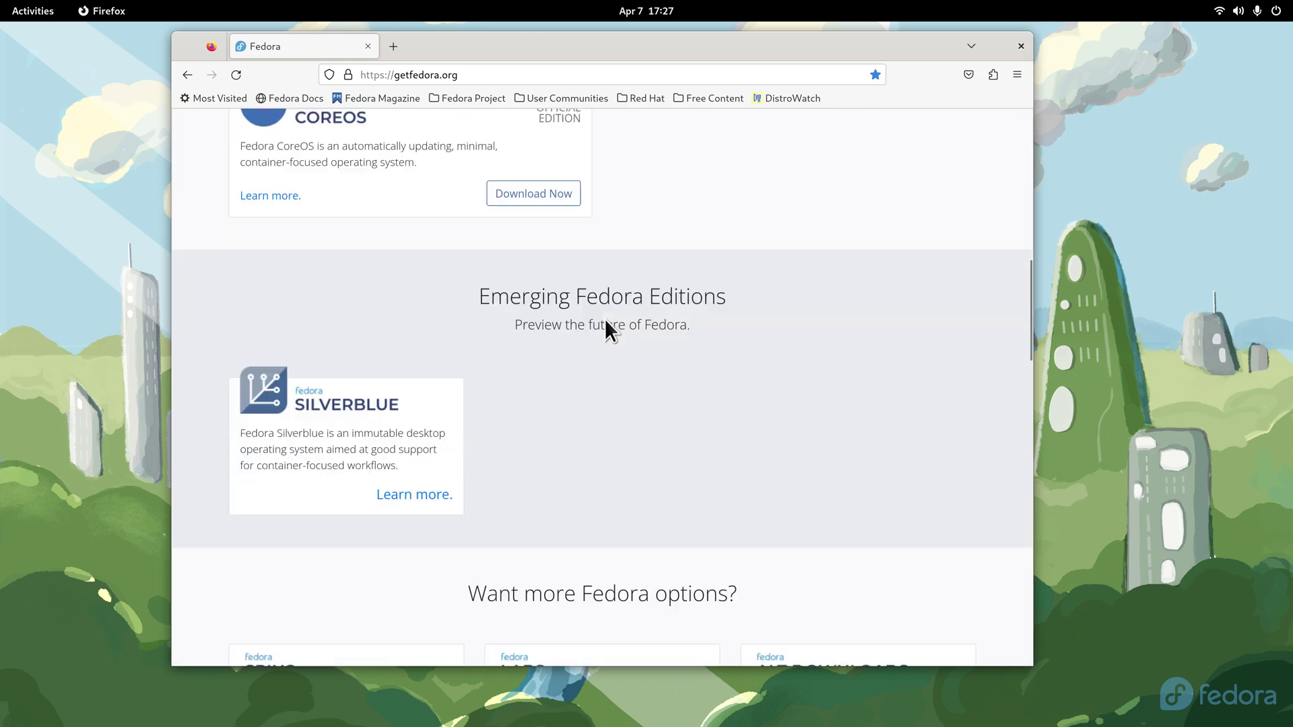
pyautogui.scroll(-2, 605, 330)
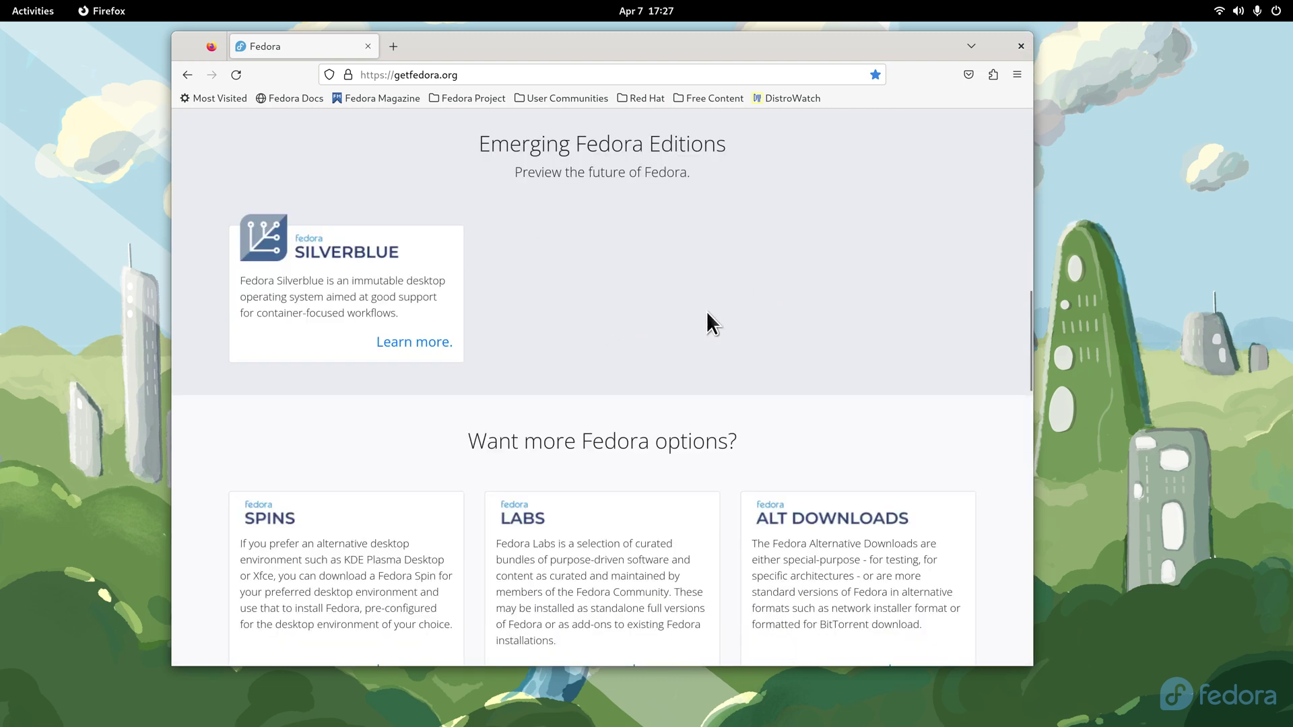
pyautogui.click(1021, 45)
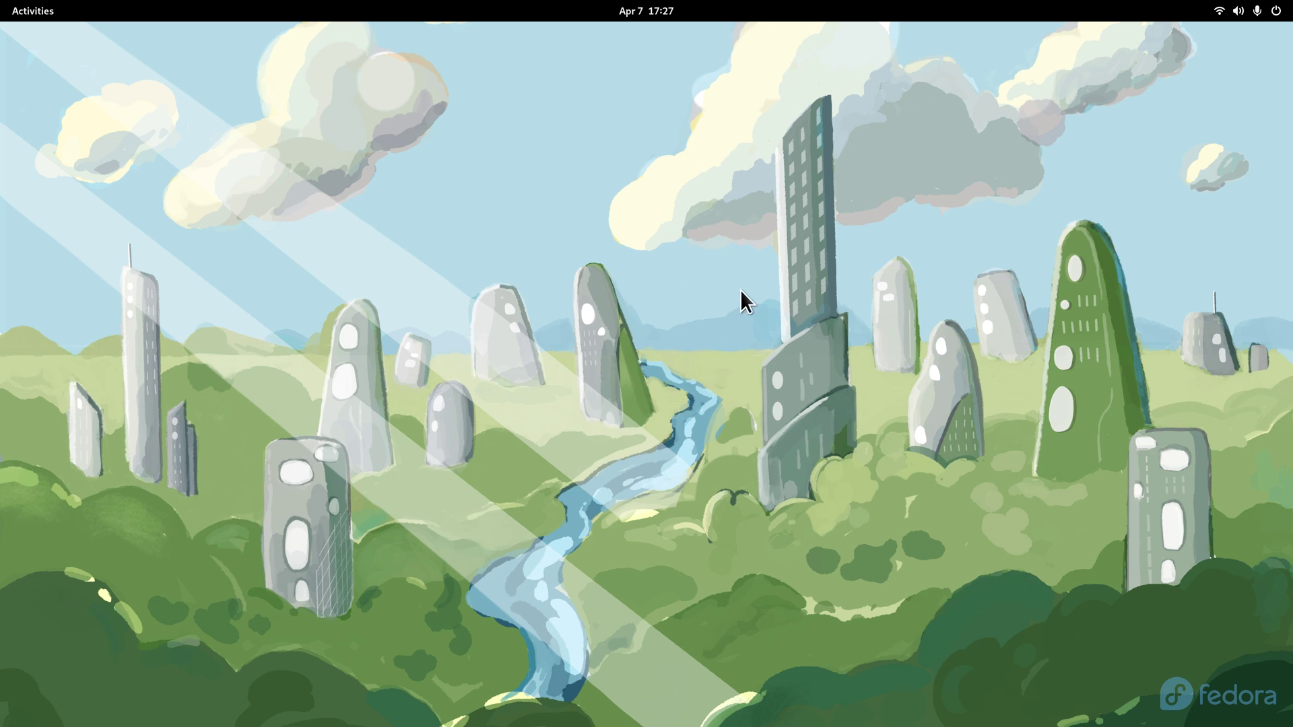
# - Glance at the Activities overview and the clock calendar, then reveal the quick settings power options
pyautogui.click(34, 14)
pyautogui.click(34, 15)
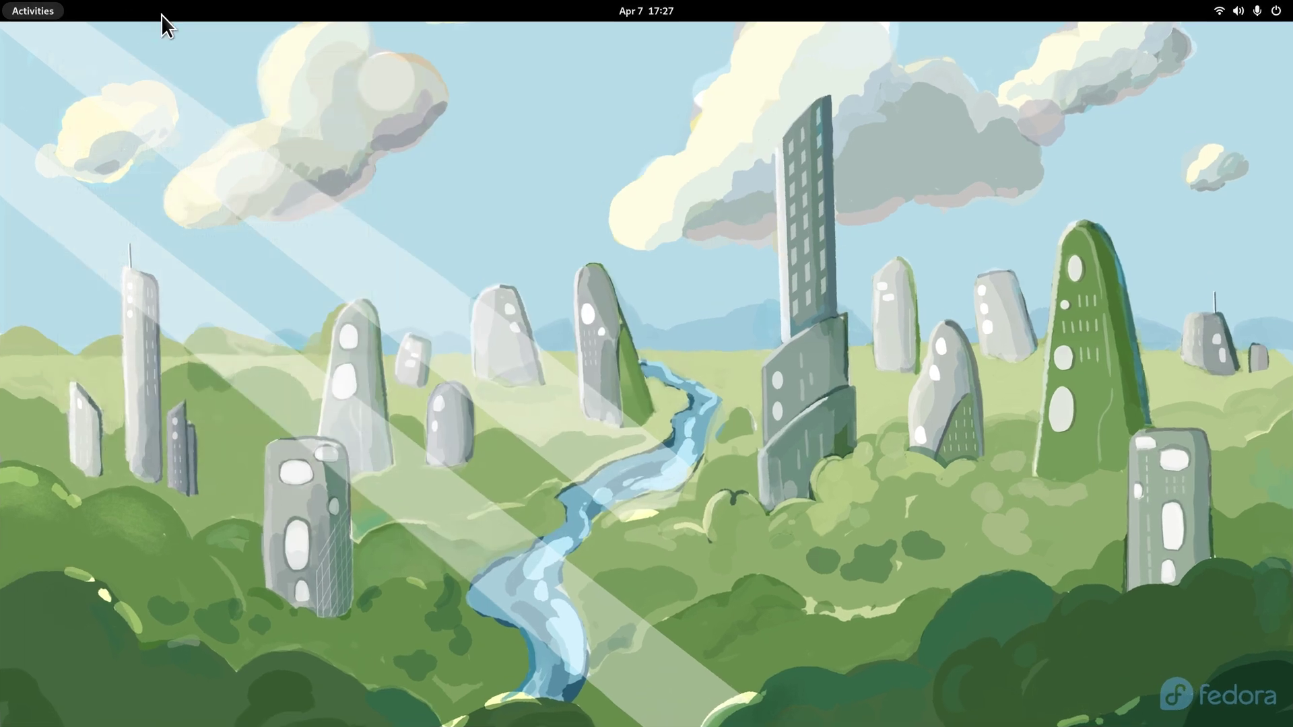
pyautogui.click(645, 16)
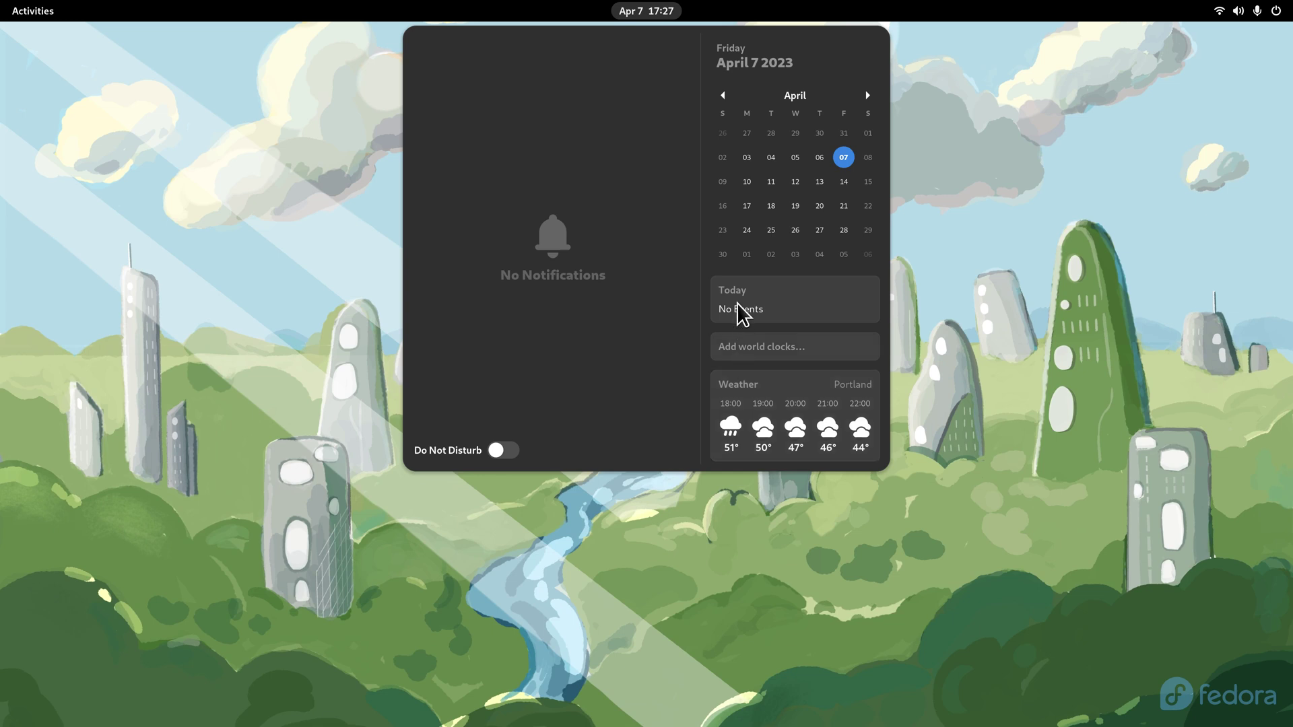
pyautogui.click(1081, 199)
pyautogui.click(1267, 12)
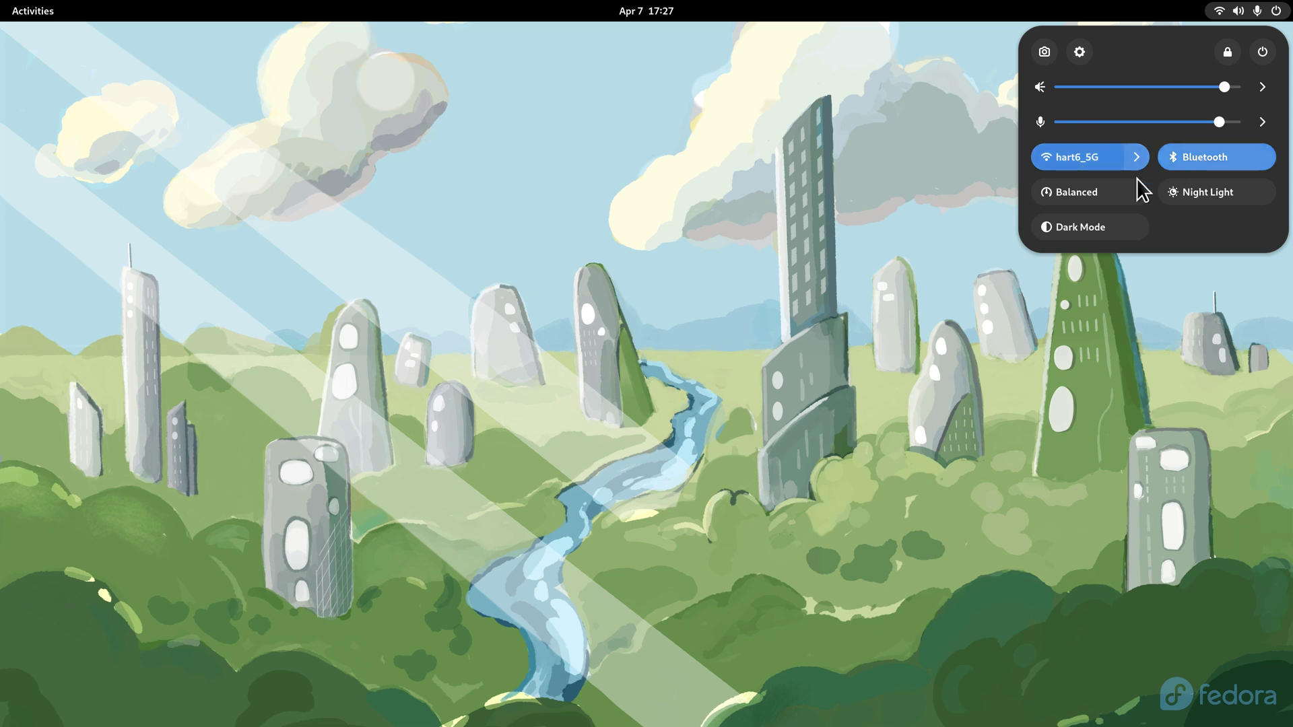
pyautogui.click(1263, 51)
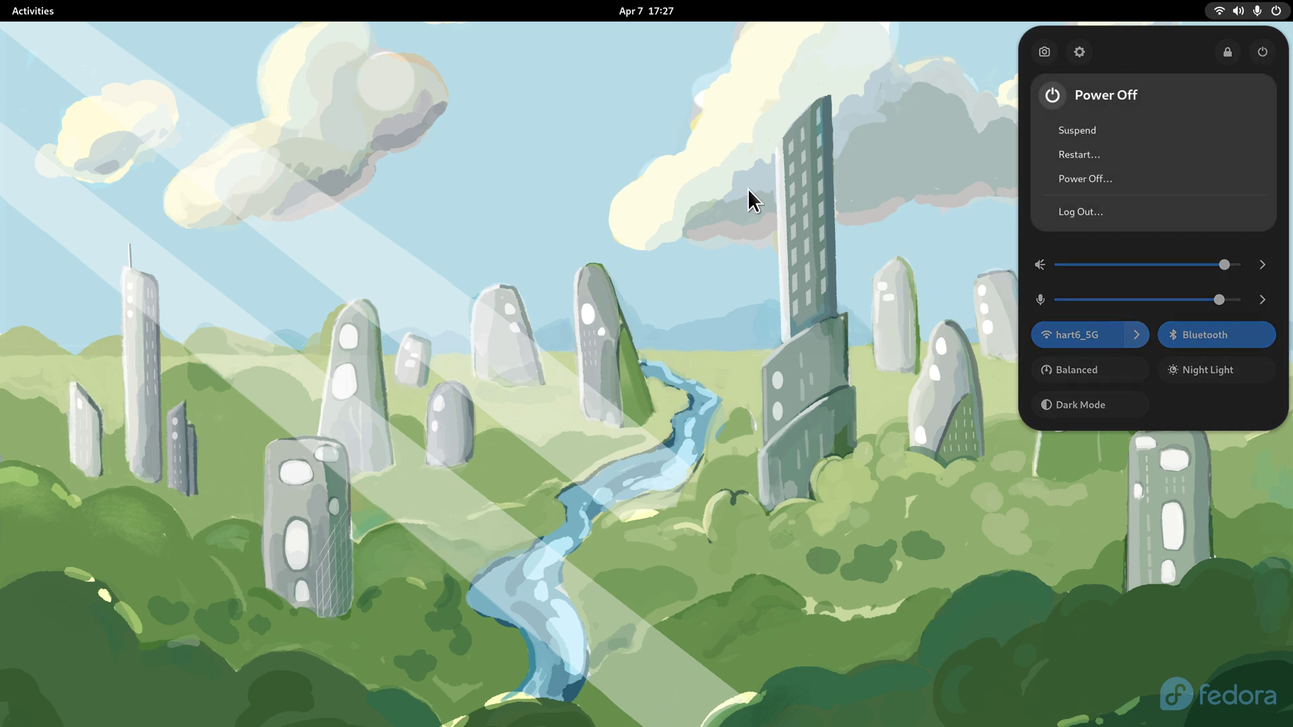
# - Open Settings from quick settings and go to its About page
pyautogui.press('Escape')
pyautogui.click(1080, 52)
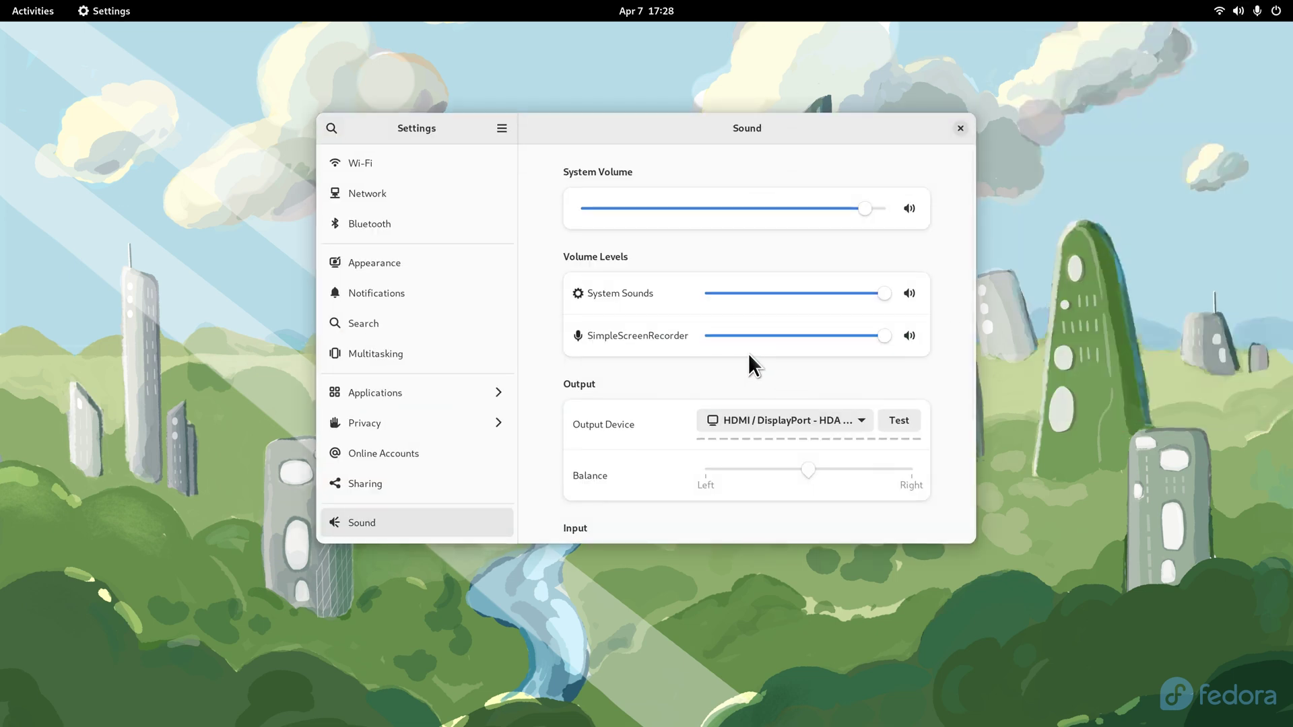
pyautogui.scroll(-1, 507, 276)
pyautogui.moveTo(510, 288); pyautogui.dragTo(526, 510)
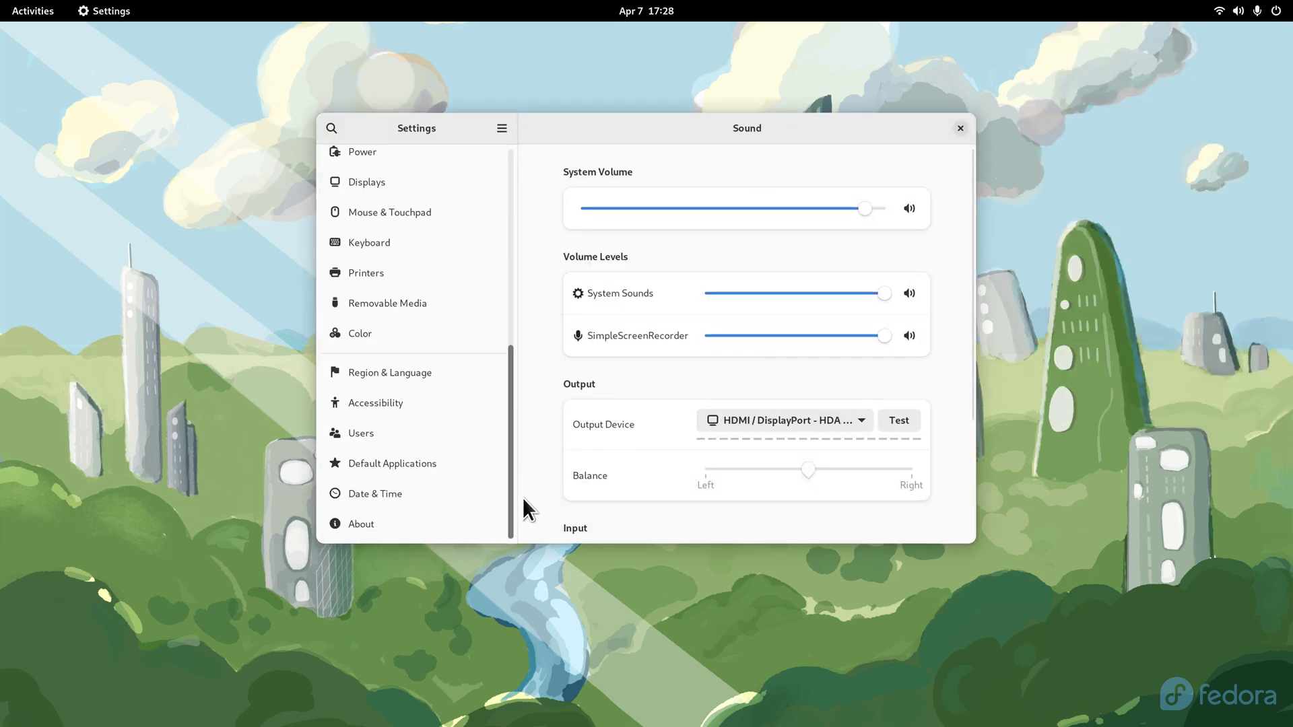
pyautogui.click(375, 529)
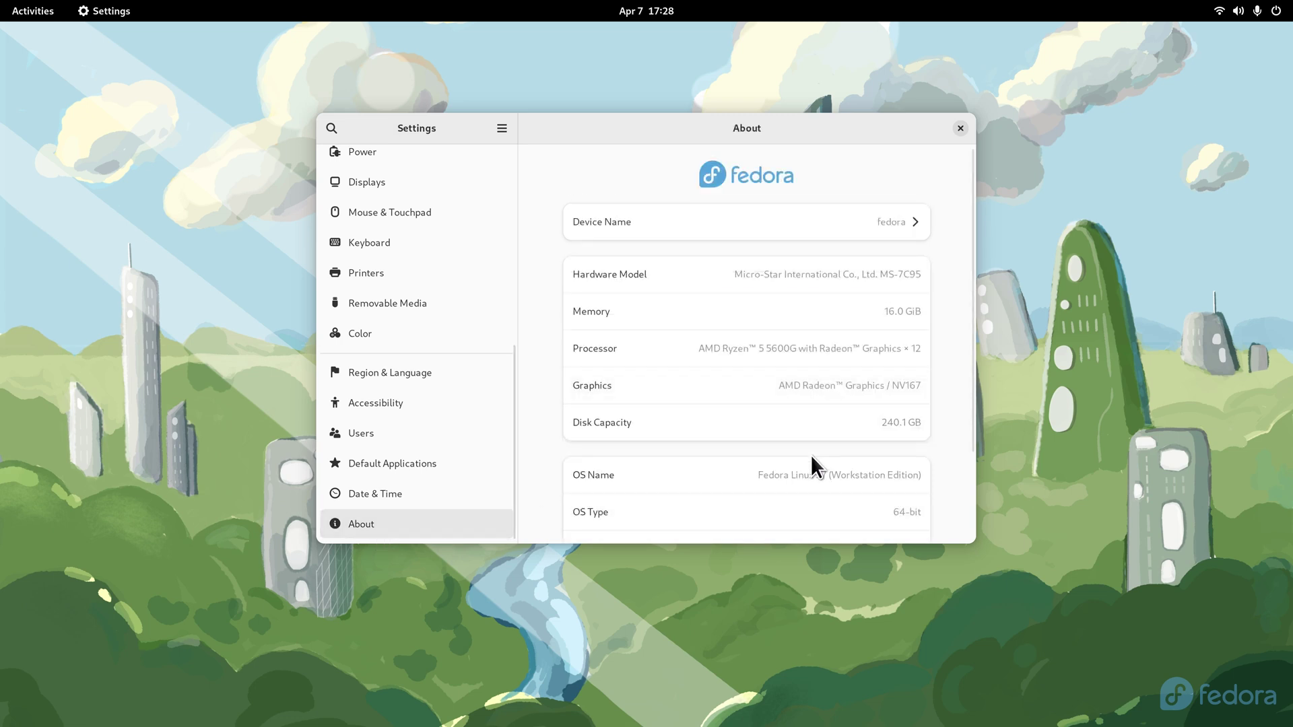
# - Move and enlarge the Settings window, scroll the About details, and highlight the X11 windowing value
pyautogui.moveTo(851, 128); pyautogui.dragTo(741, 92)
pyautogui.moveTo(868, 507); pyautogui.dragTo(951, 568)
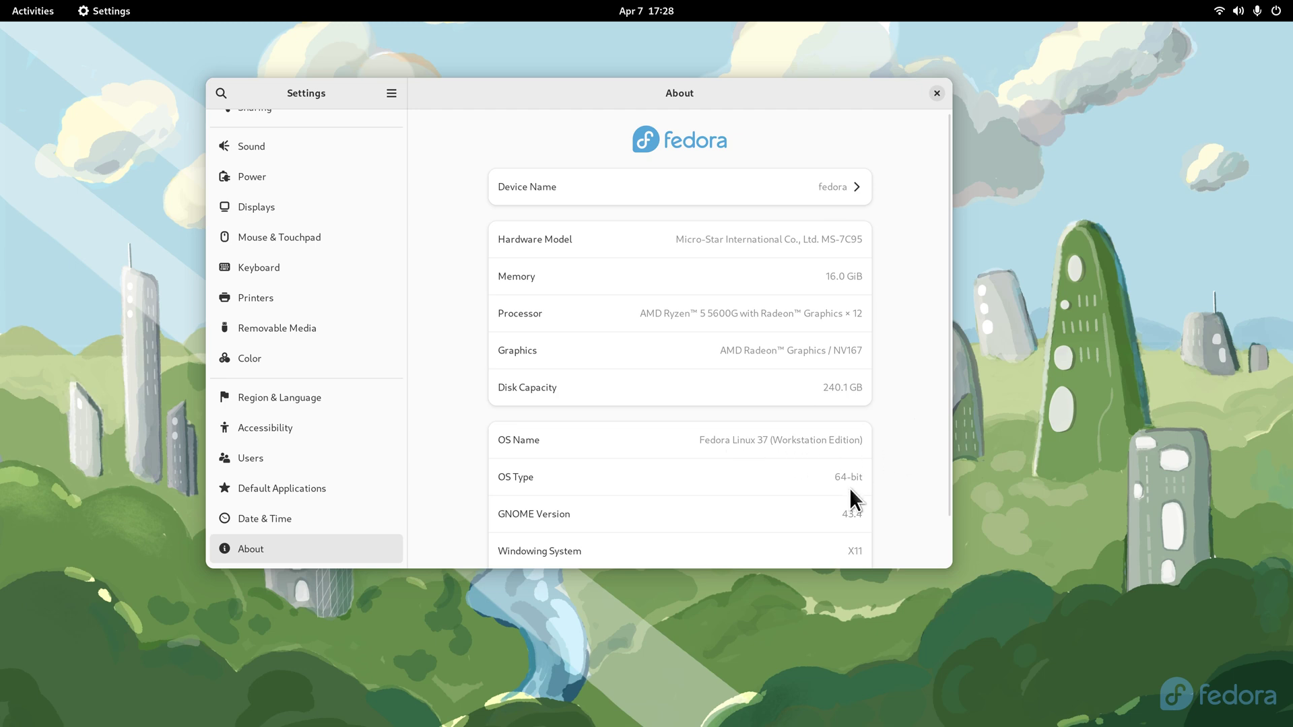
pyautogui.scroll(-2, 947, 368)
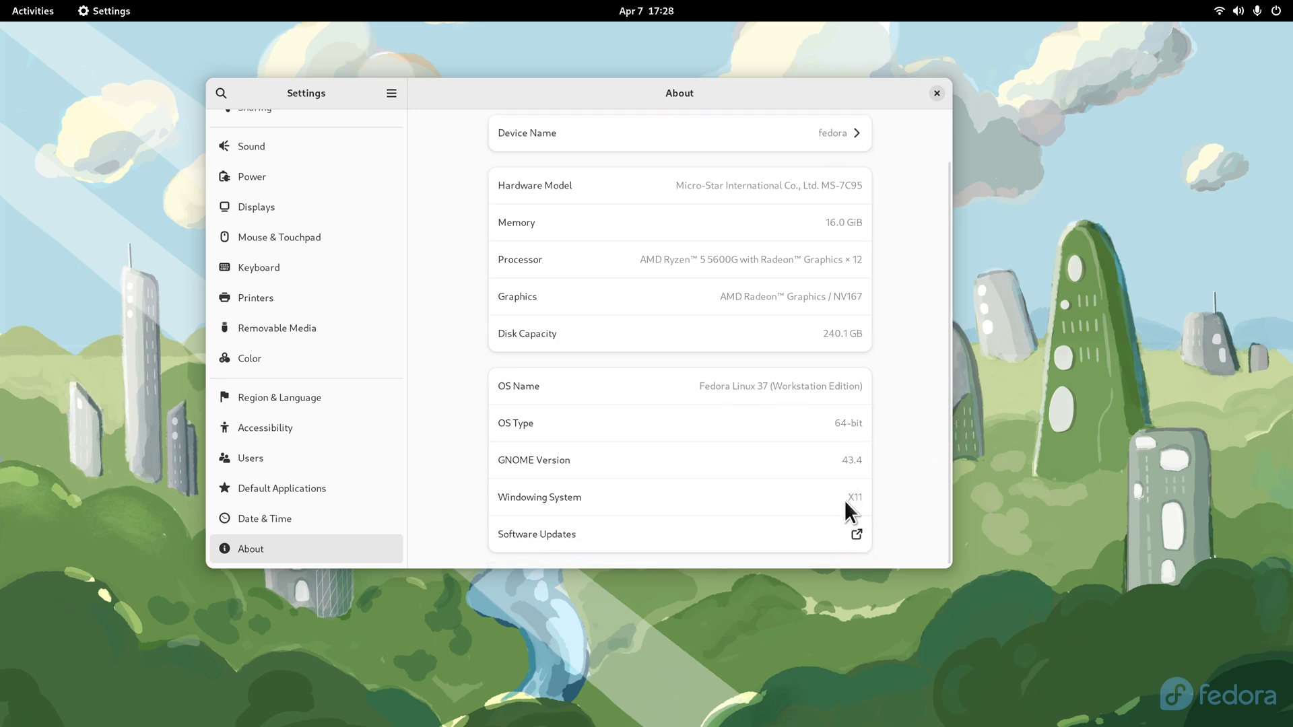
pyautogui.moveTo(847, 498); pyautogui.dragTo(863, 497)
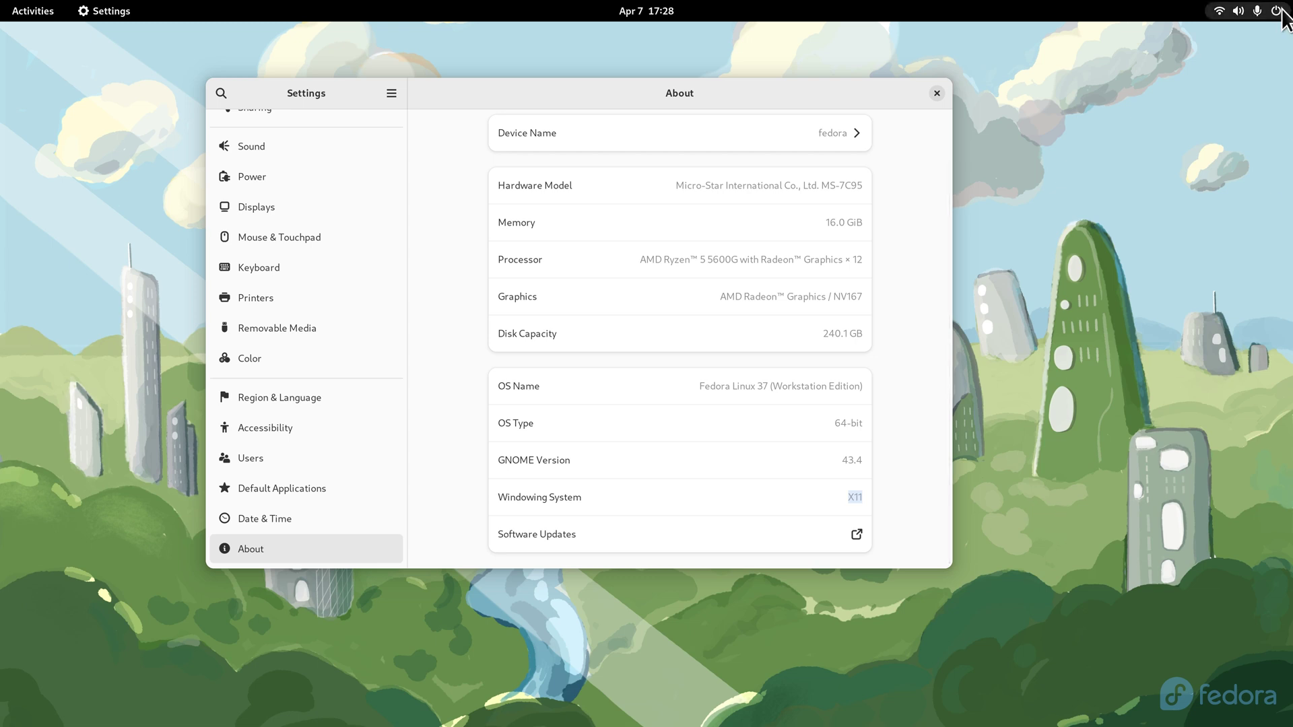
pyautogui.click(1254, 11)
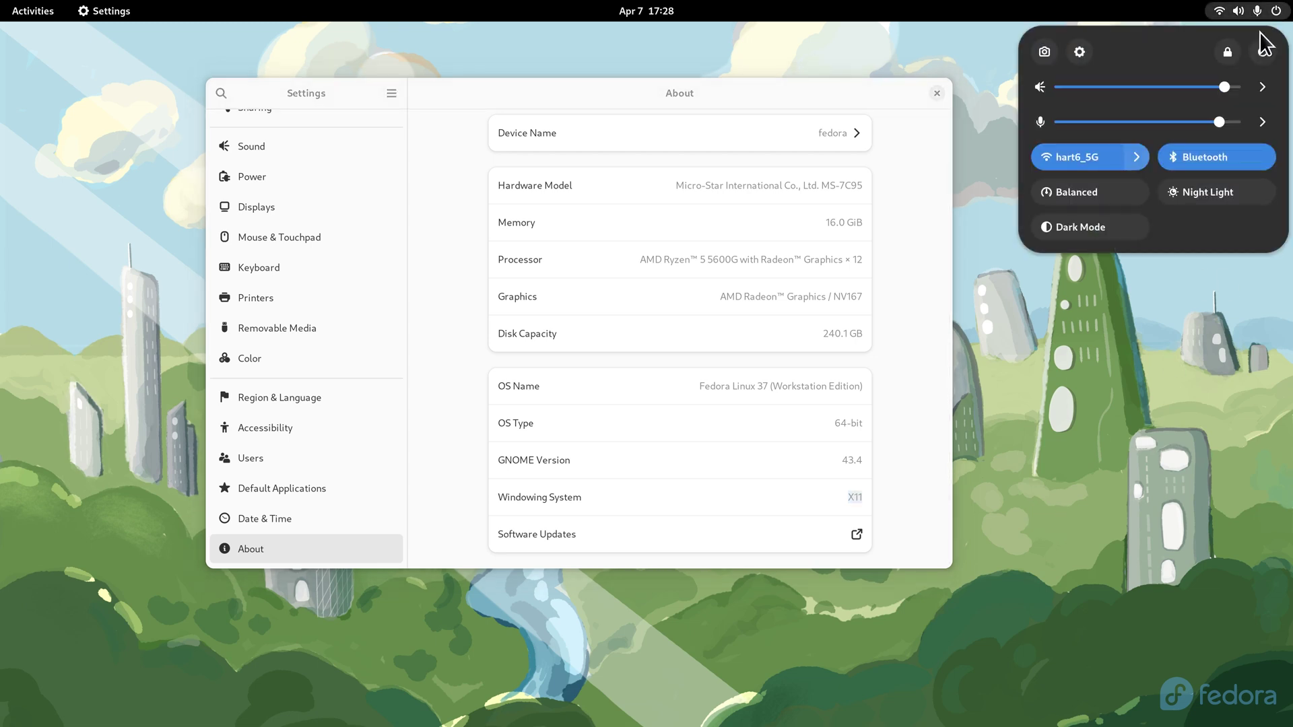
pyautogui.click(1119, 475)
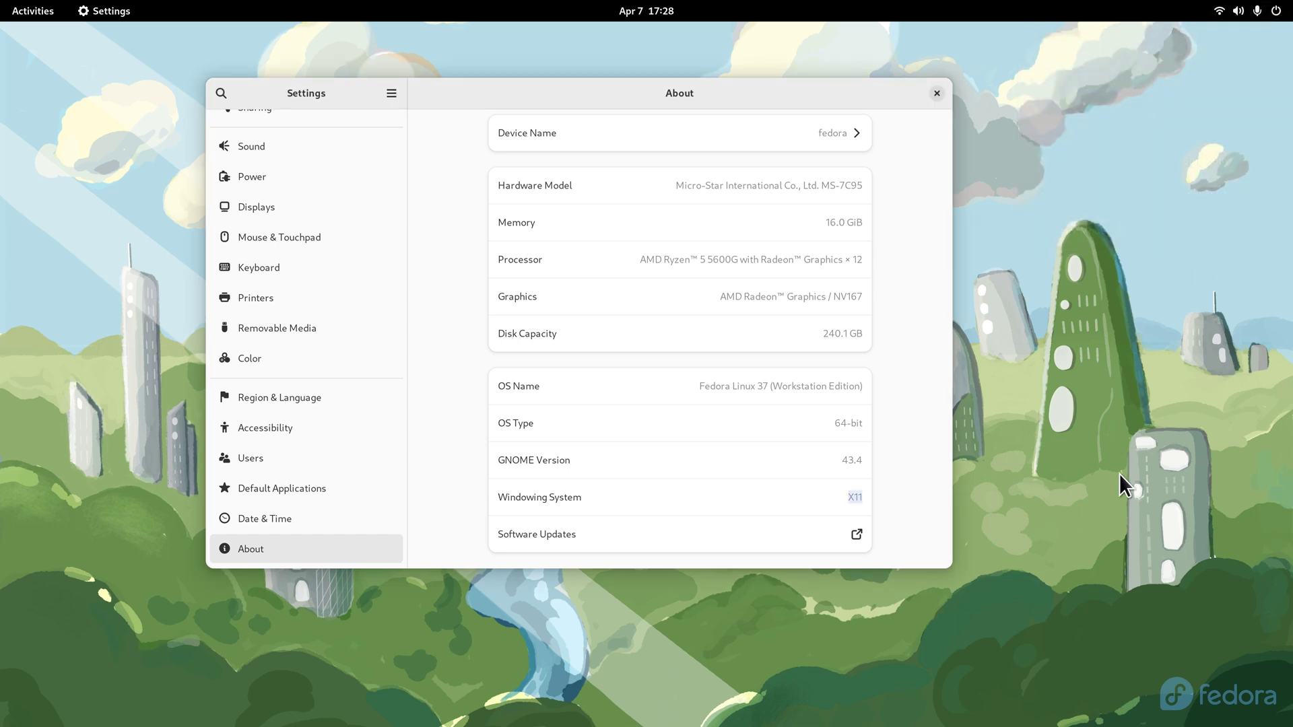
# - Close the Settings window and bring up the desktop's right-click menu
pyautogui.click(936, 94)
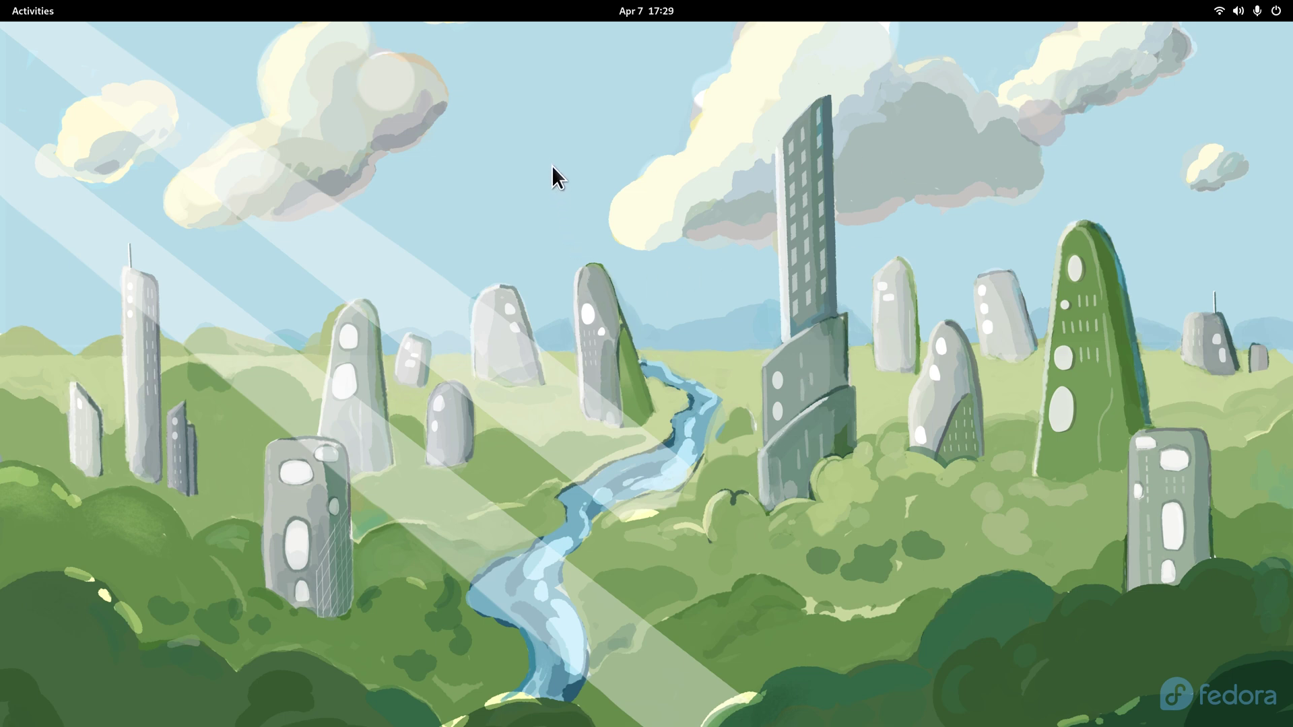
pyautogui.rightClick(638, 127)
# - Choose Change Background, browse the wallpaper thumbnails, then switch to the Displays page
pyautogui.click(677, 145)
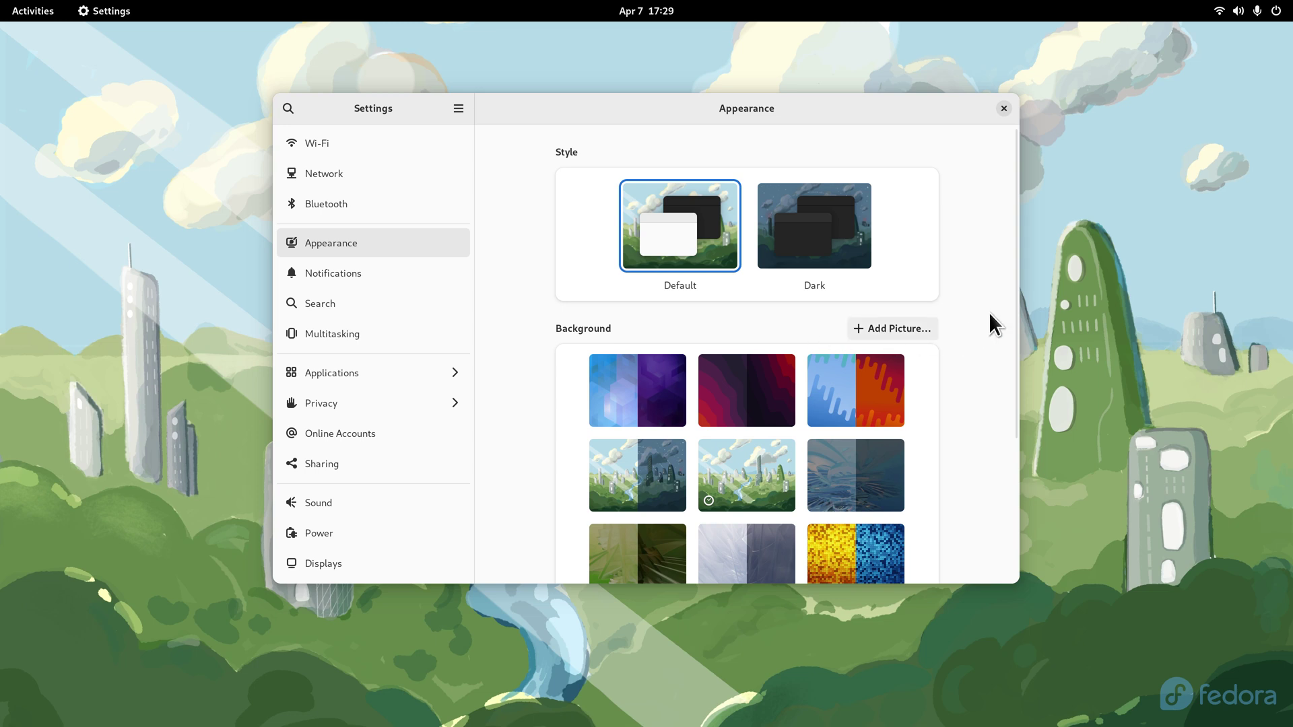
pyautogui.moveTo(1014, 291); pyautogui.dragTo(1019, 439)
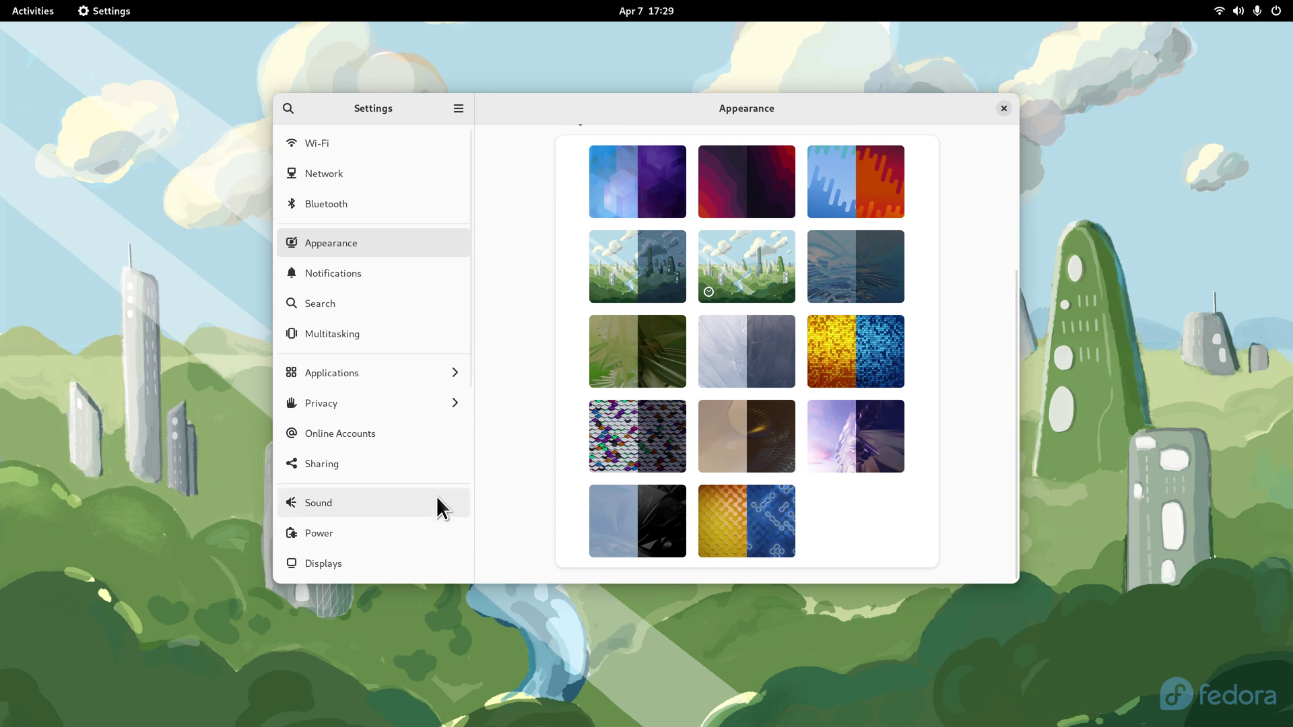
pyautogui.scroll(-5, 418, 487)
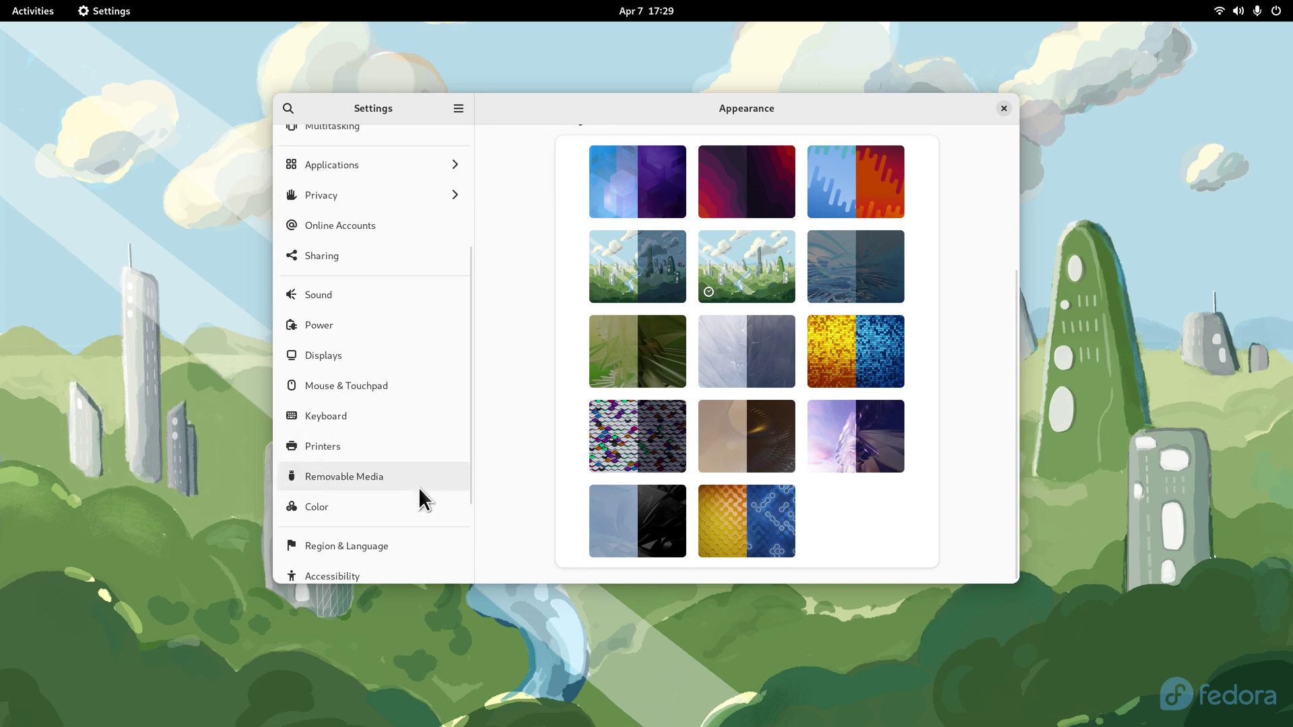
pyautogui.click(344, 355)
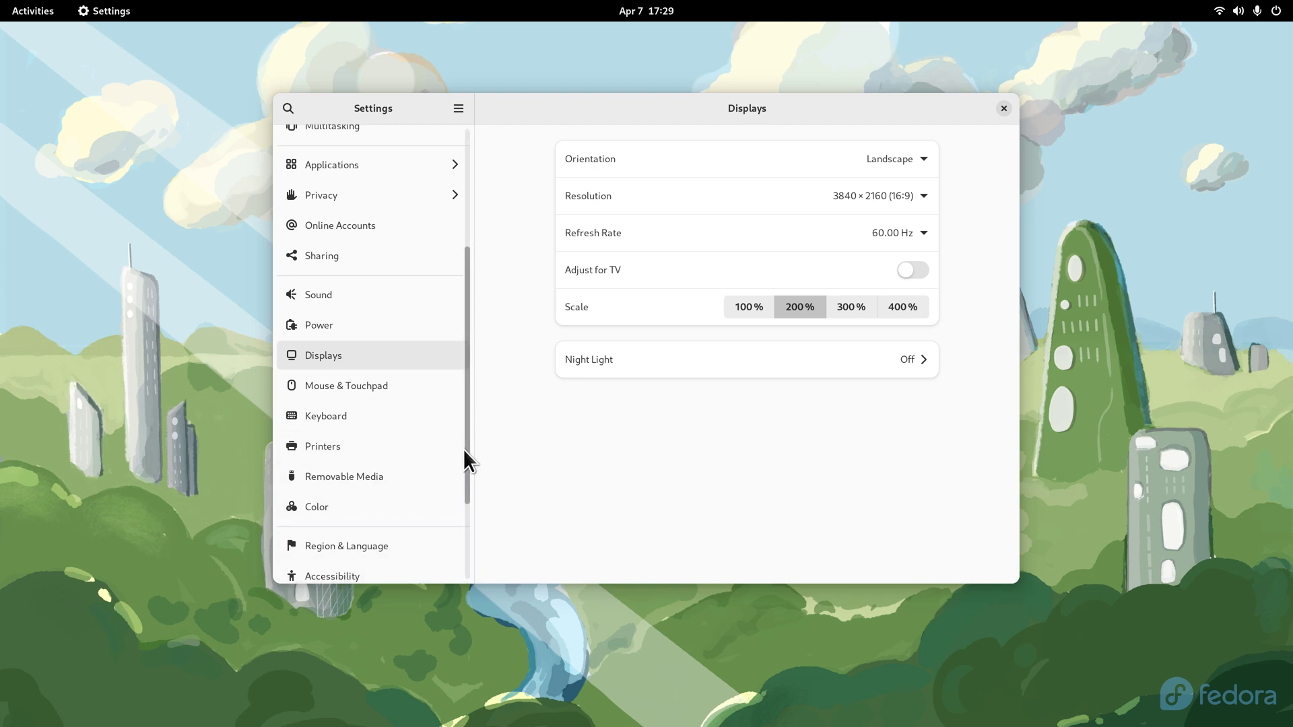
# - In Accessibility, try the Default cursor size, then set Cursor Size to Largest
pyautogui.moveTo(463, 450); pyautogui.dragTo(467, 502)
pyautogui.click(337, 462)
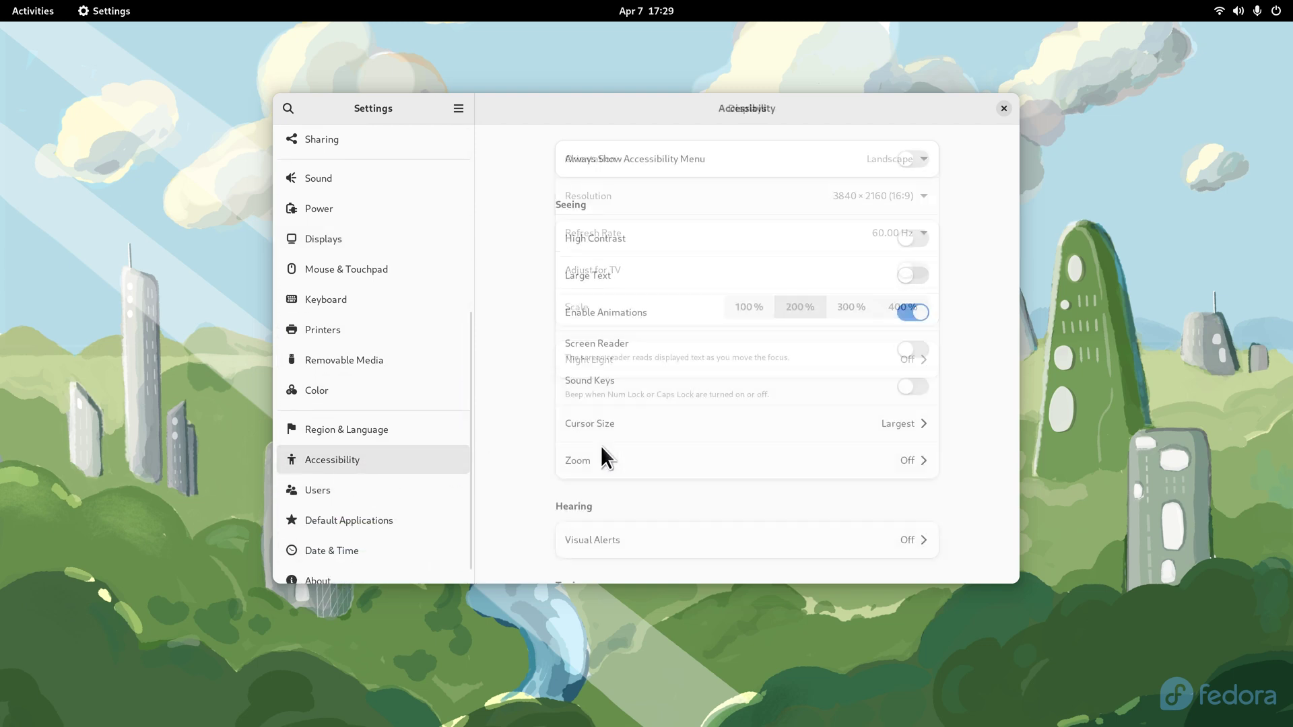
pyautogui.click(796, 421)
pyautogui.click(489, 376)
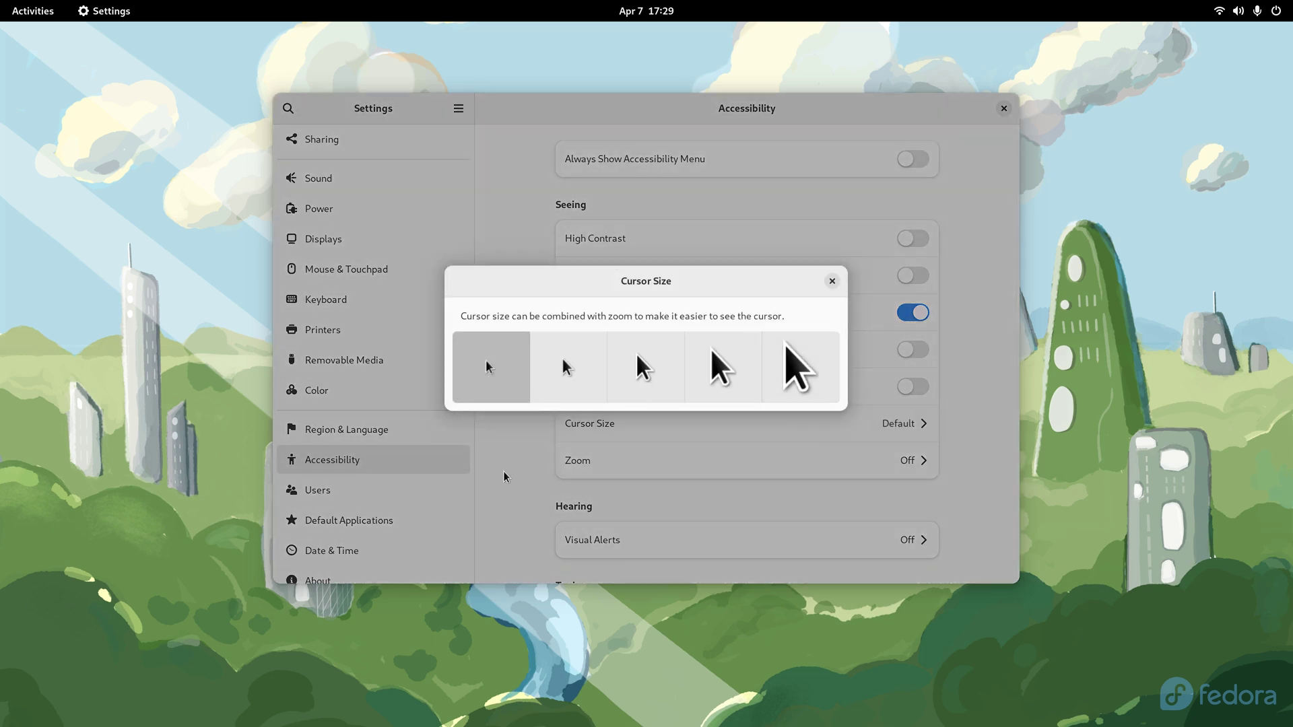
pyautogui.click(794, 356)
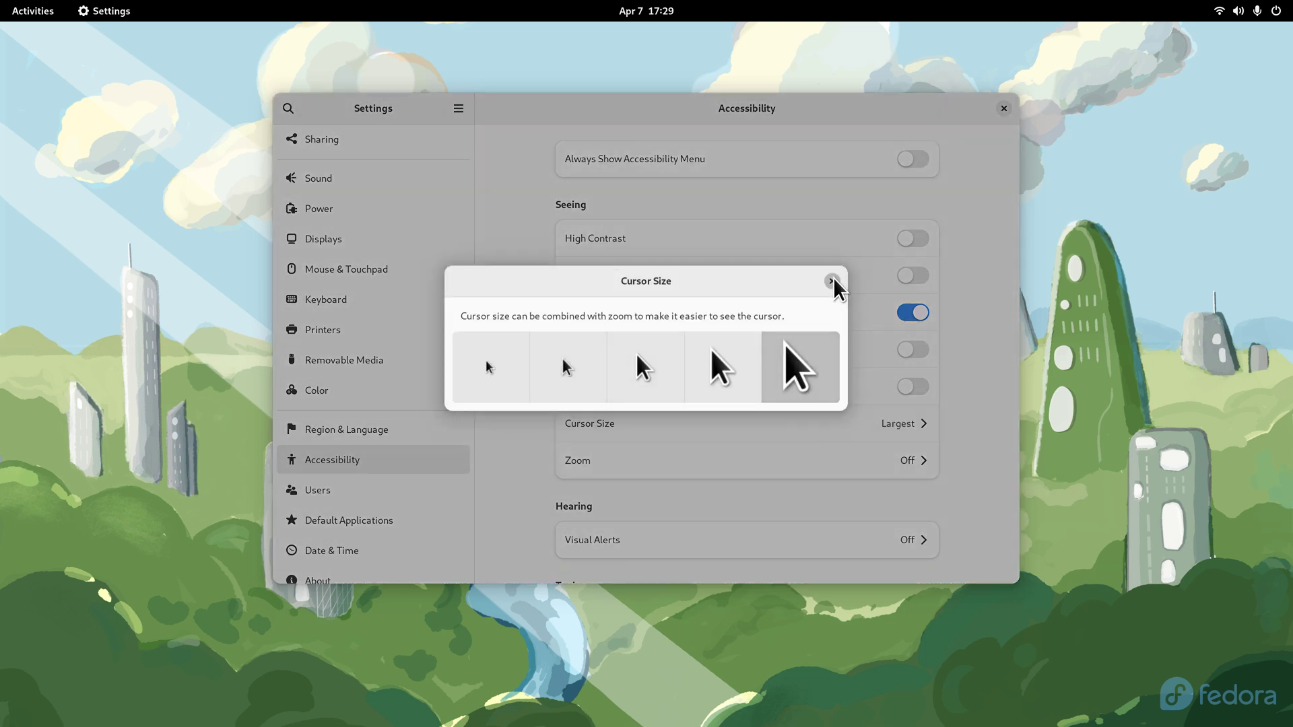
pyautogui.click(832, 281)
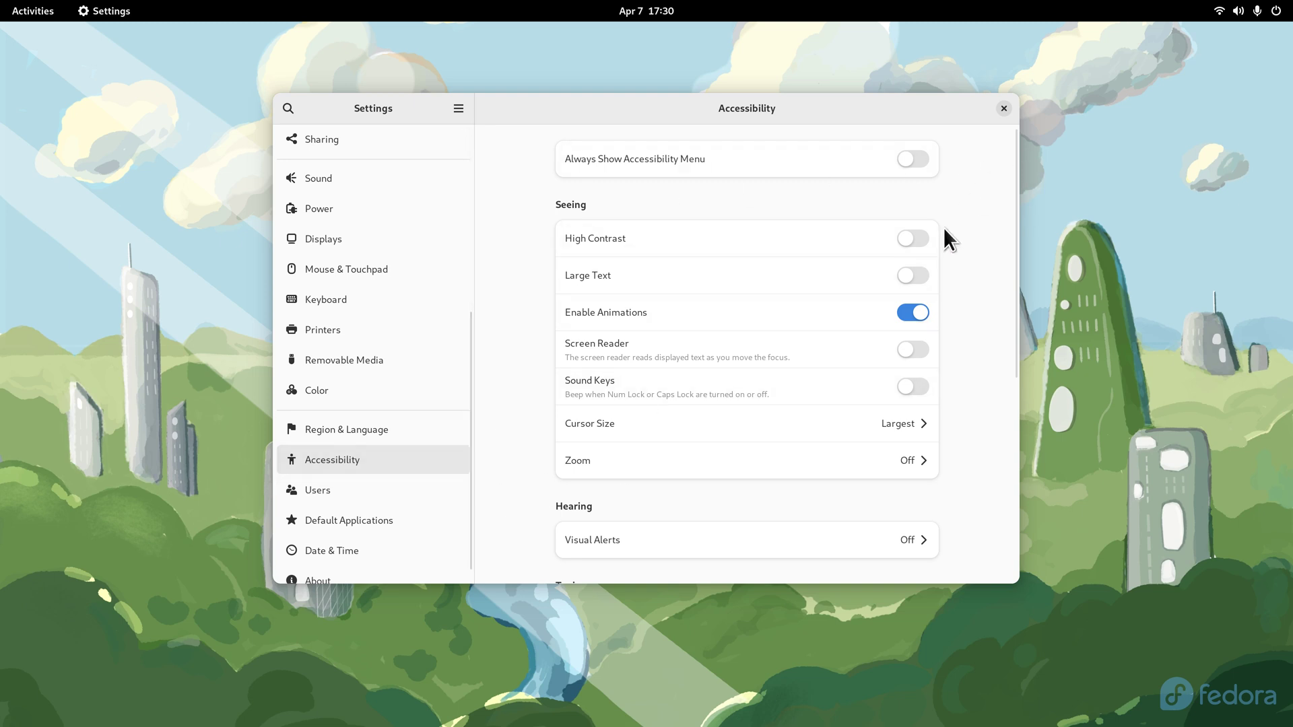
# - Close Settings, view and dismiss the desktop's right-click menu, then open the Activities overview
pyautogui.click(1003, 108)
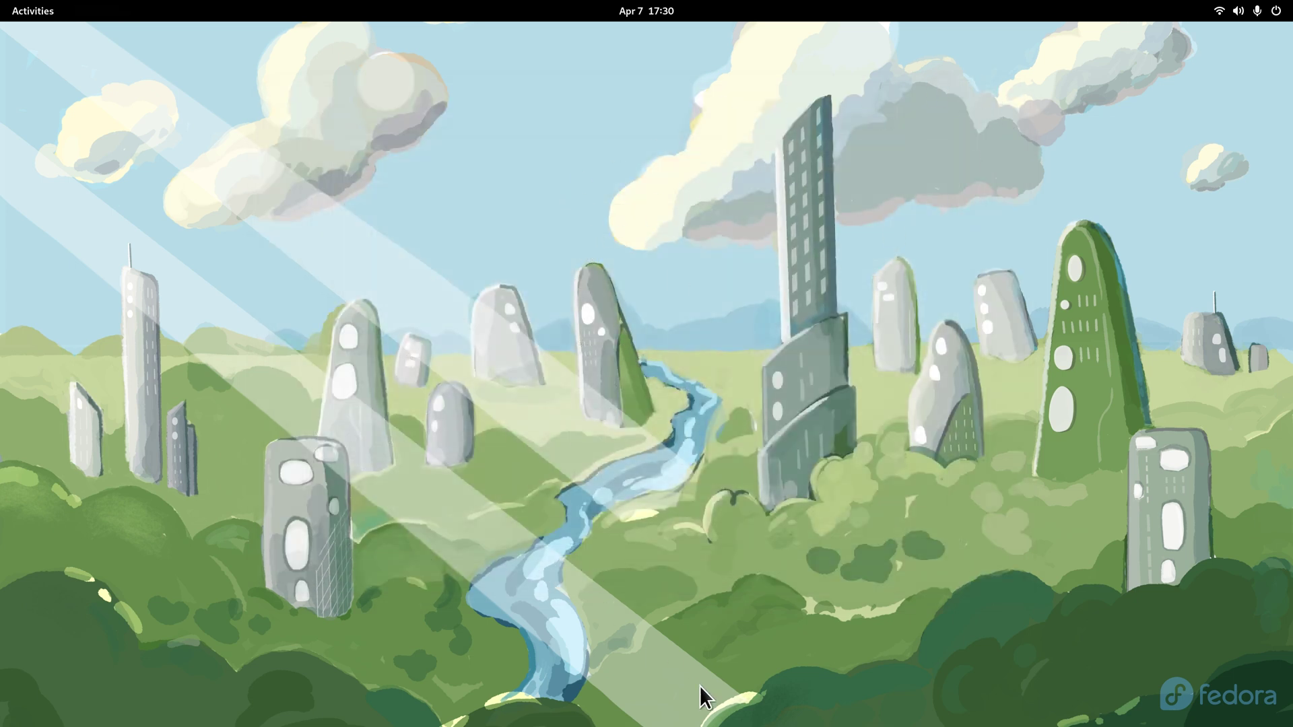
pyautogui.rightClick(656, 209)
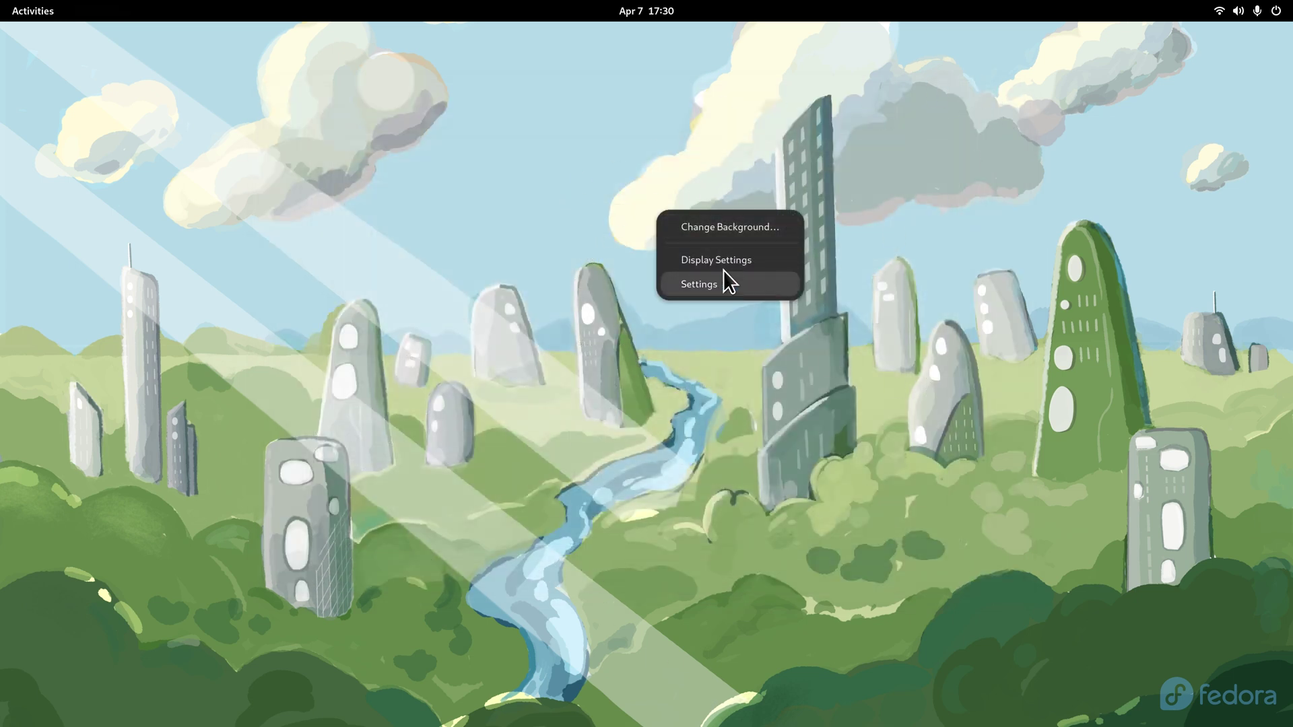
pyautogui.click(643, 501)
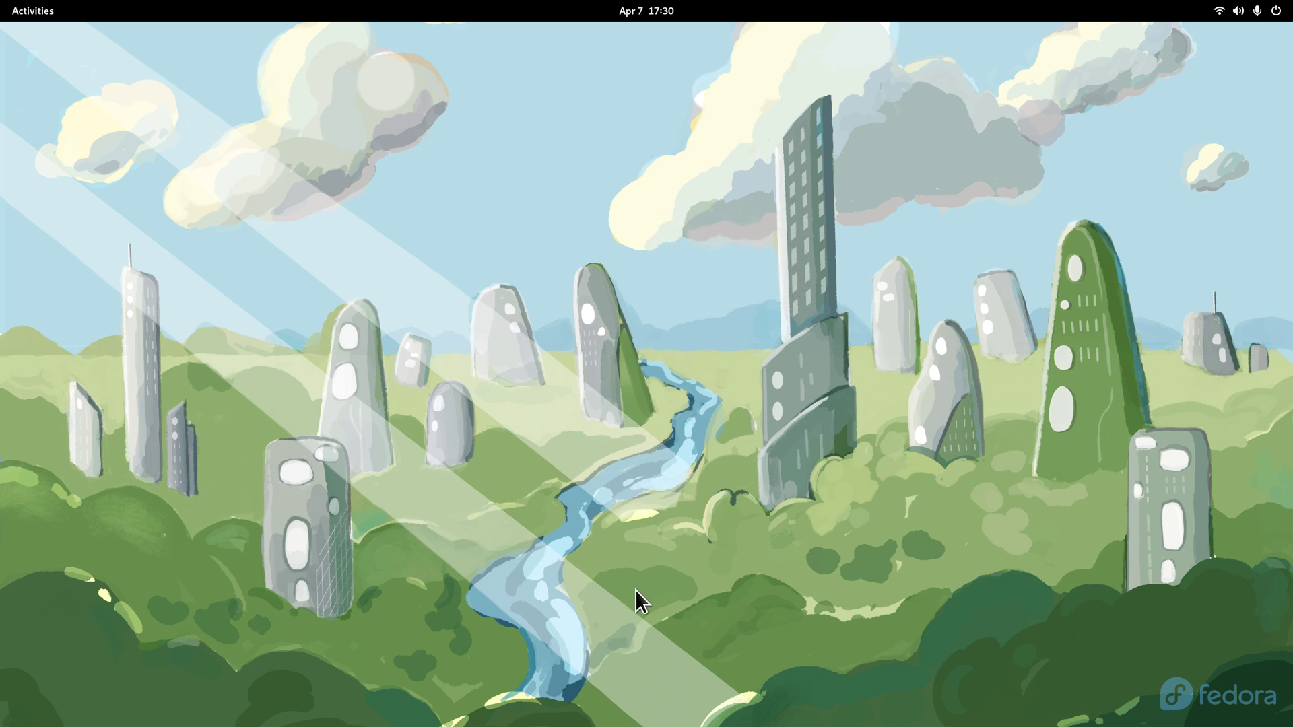
pyautogui.press('super')
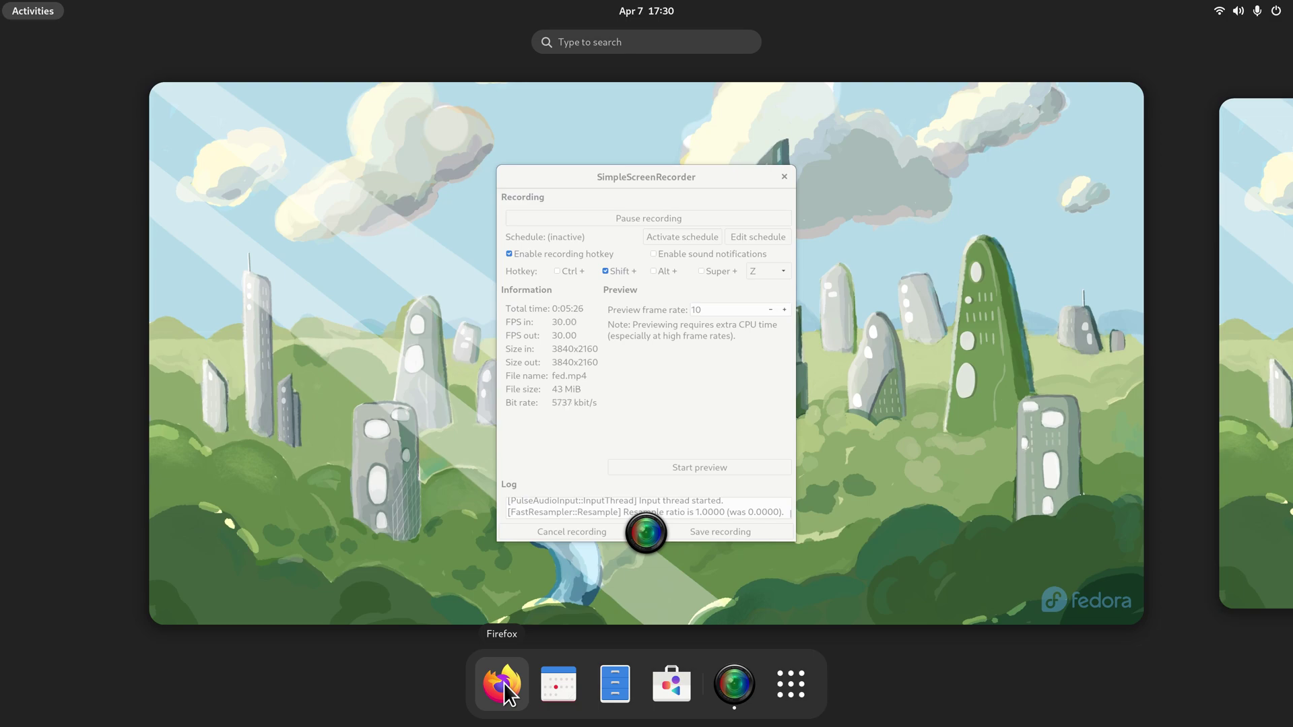
# - Launch Calendar, view its linked Online Accounts settings, then close Settings
pyautogui.click(564, 691)
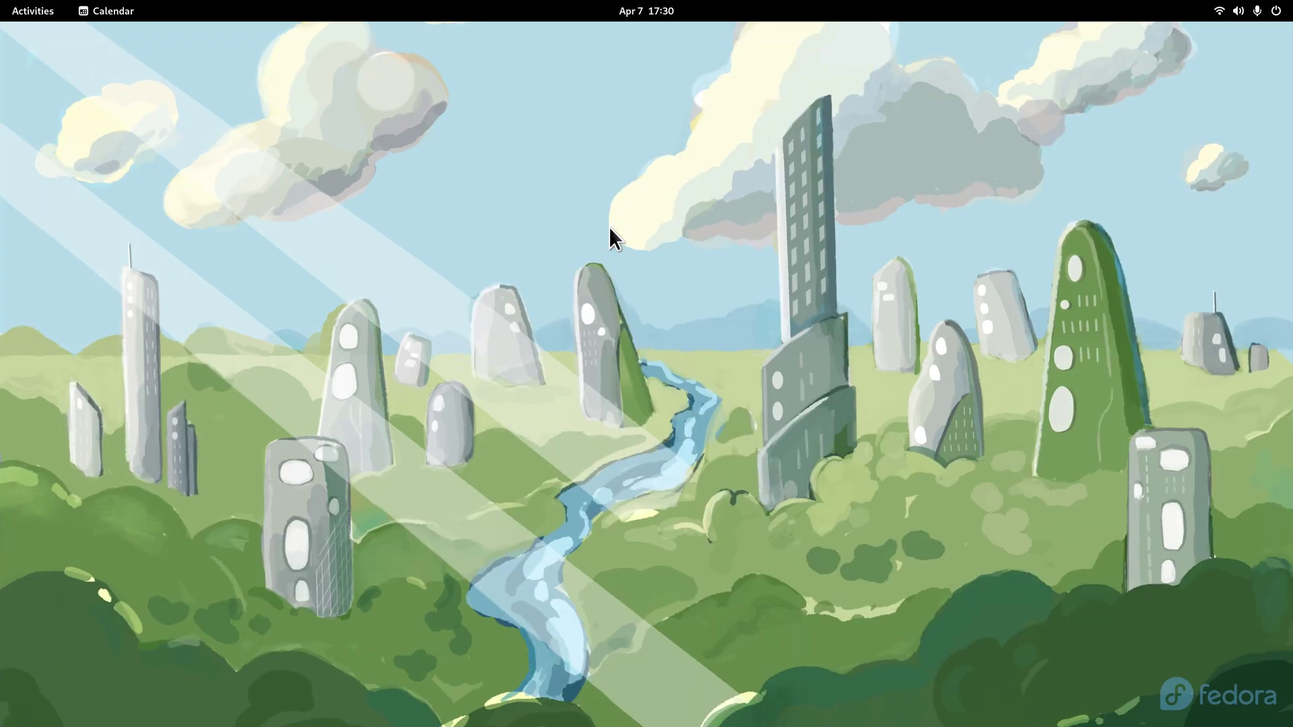
pyautogui.click(187, 36)
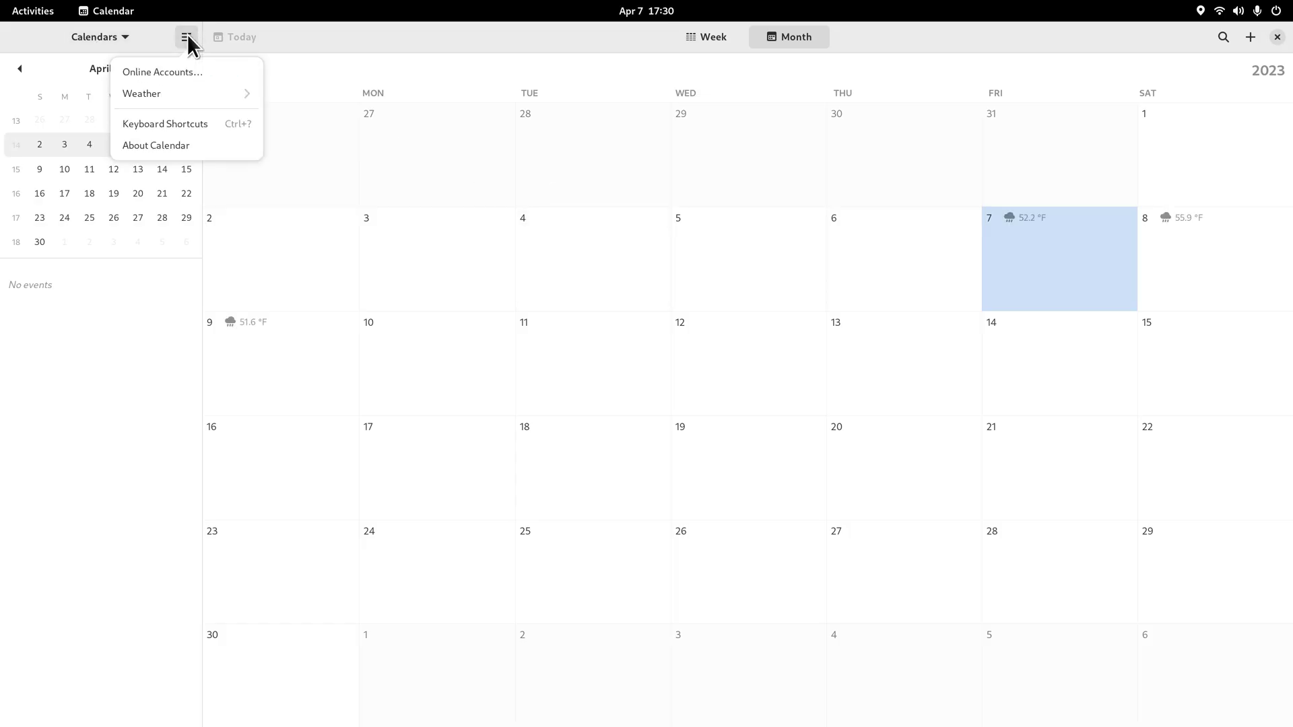
pyautogui.click(187, 72)
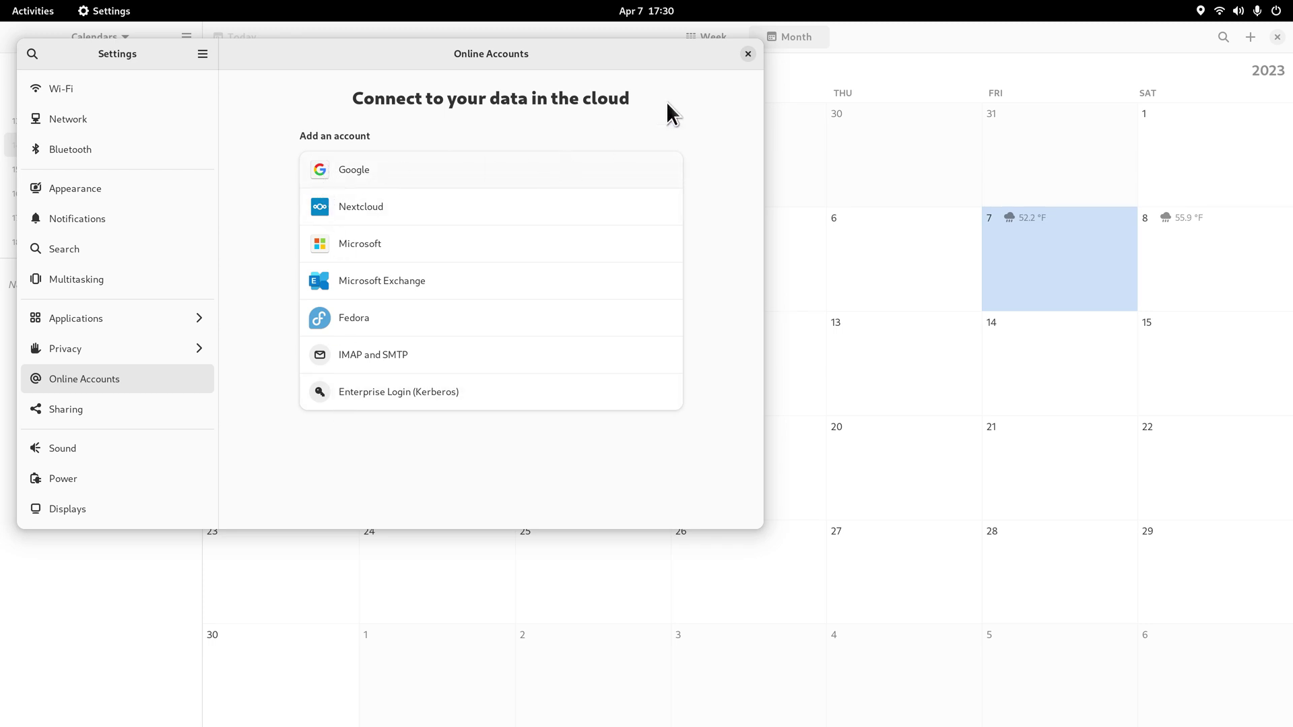
pyautogui.click(748, 54)
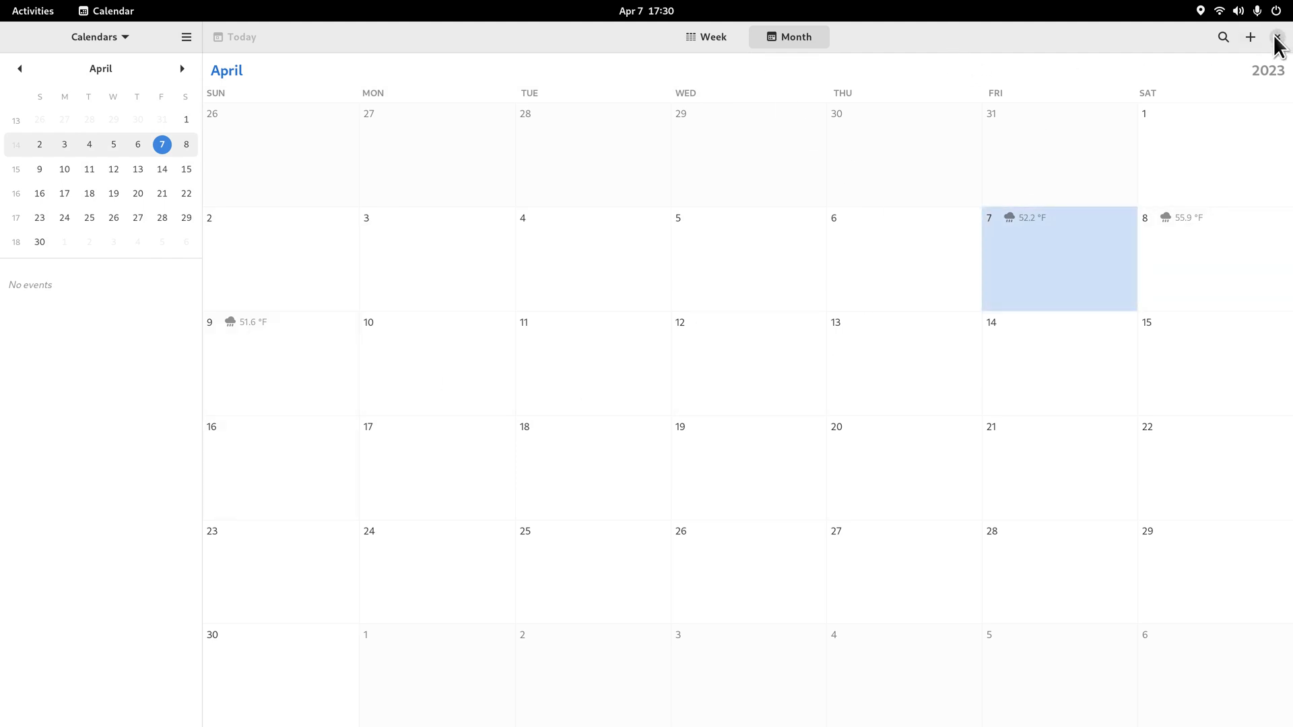
# - Switch Calendar to week view and back to the April 2023 month view, then close Calendar
pyautogui.click(712, 36)
pyautogui.click(779, 36)
pyautogui.click(1277, 36)
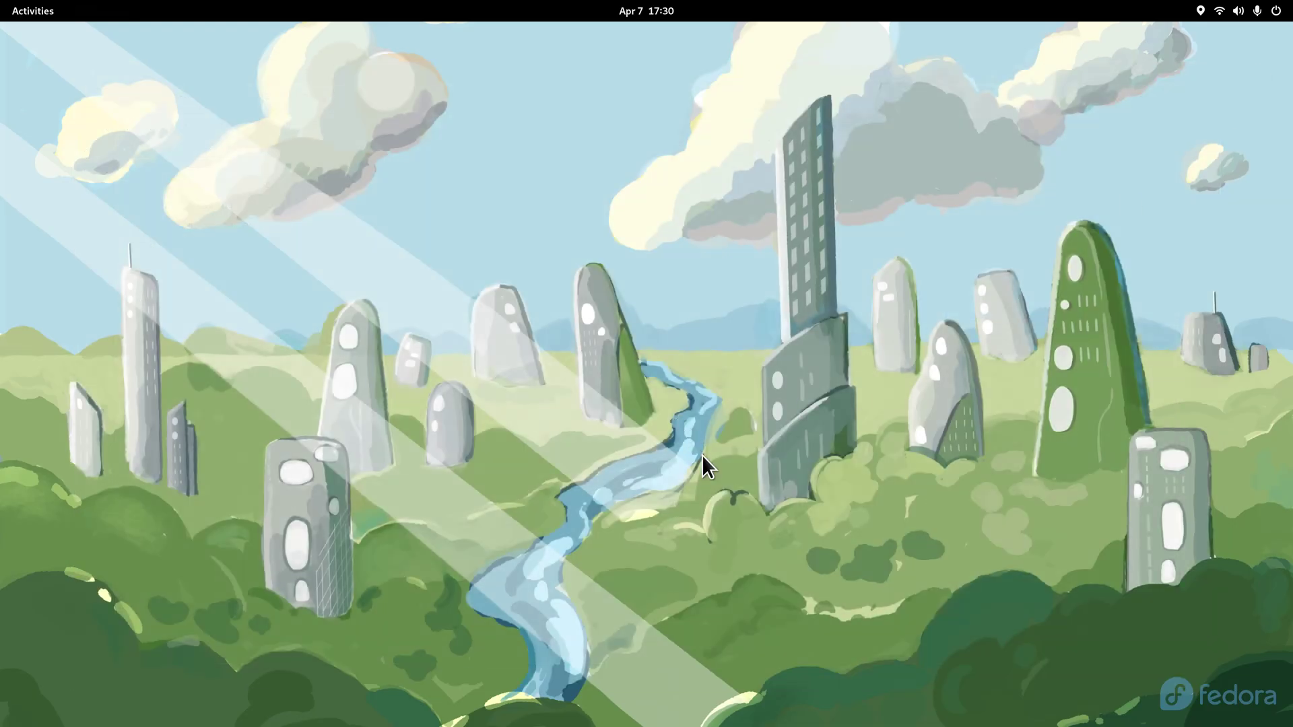
# - Launch Files from the activities overview and move its window lower and to the right
pyautogui.press('super')
pyautogui.click(613, 691)
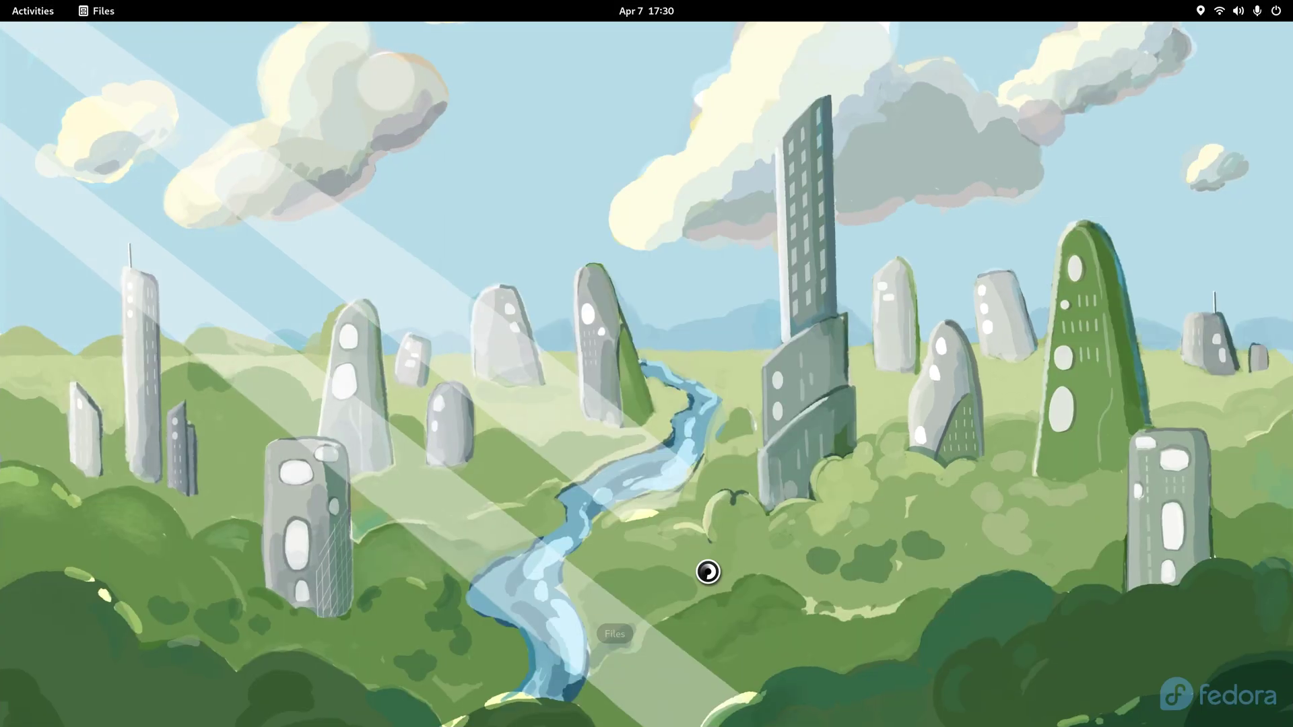
pyautogui.moveTo(543, 147); pyautogui.dragTo(715, 205)
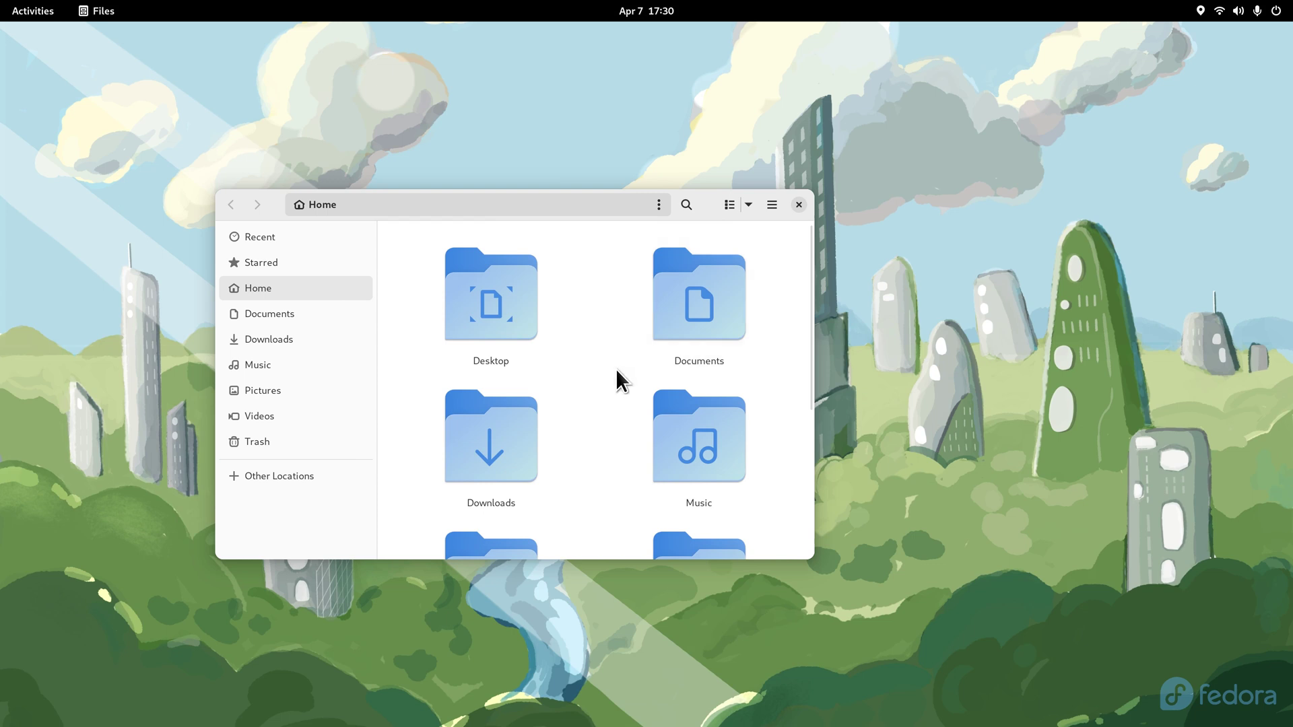
# - Try smaller and larger folder icon sizes in the home folder, glancing at the main menu
pyautogui.hotkey('ctrl', '-')
pyautogui.hotkey('ctrl', '-')
pyautogui.hotkey('ctrl', '-')
pyautogui.hotkey('ctrl', '+')
pyautogui.hotkey('ctrl', '+')
pyautogui.hotkey('ctrl', '+')
pyautogui.hotkey('ctrl', '-')
pyautogui.hotkey('ctrl', '-')
pyautogui.hotkey('ctrl', '-')
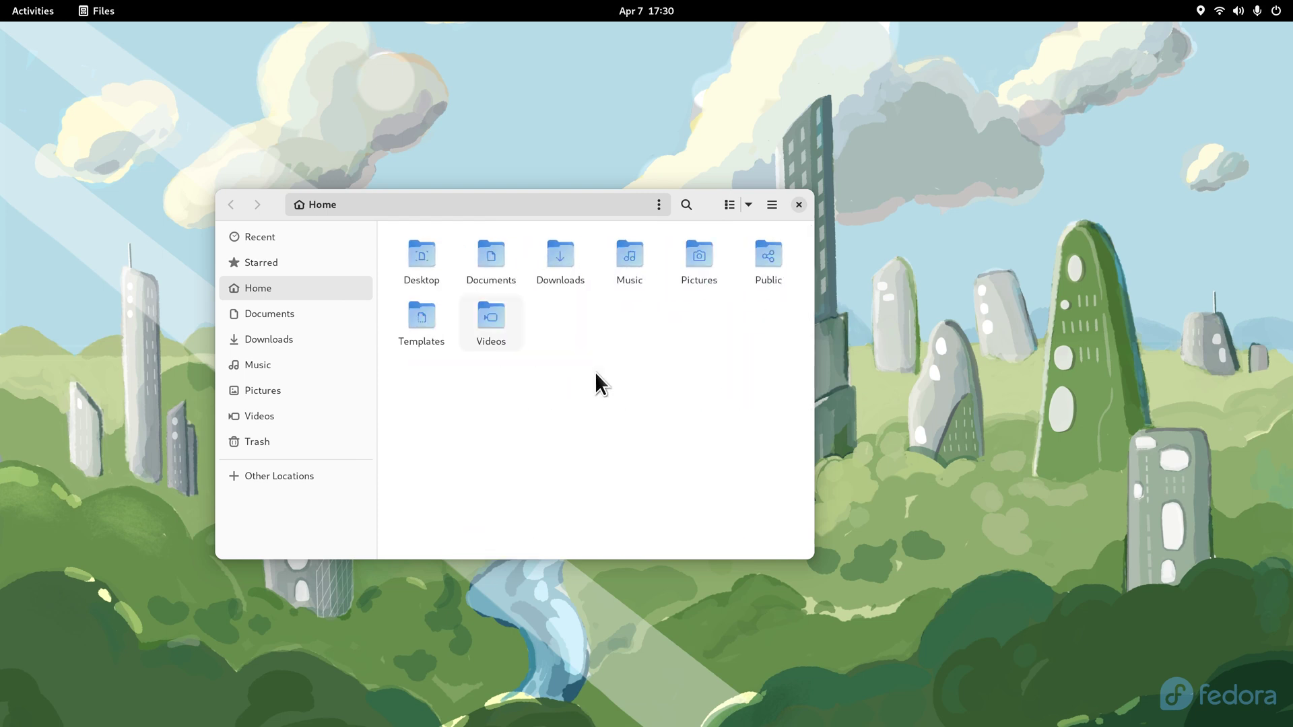
pyautogui.click(772, 204)
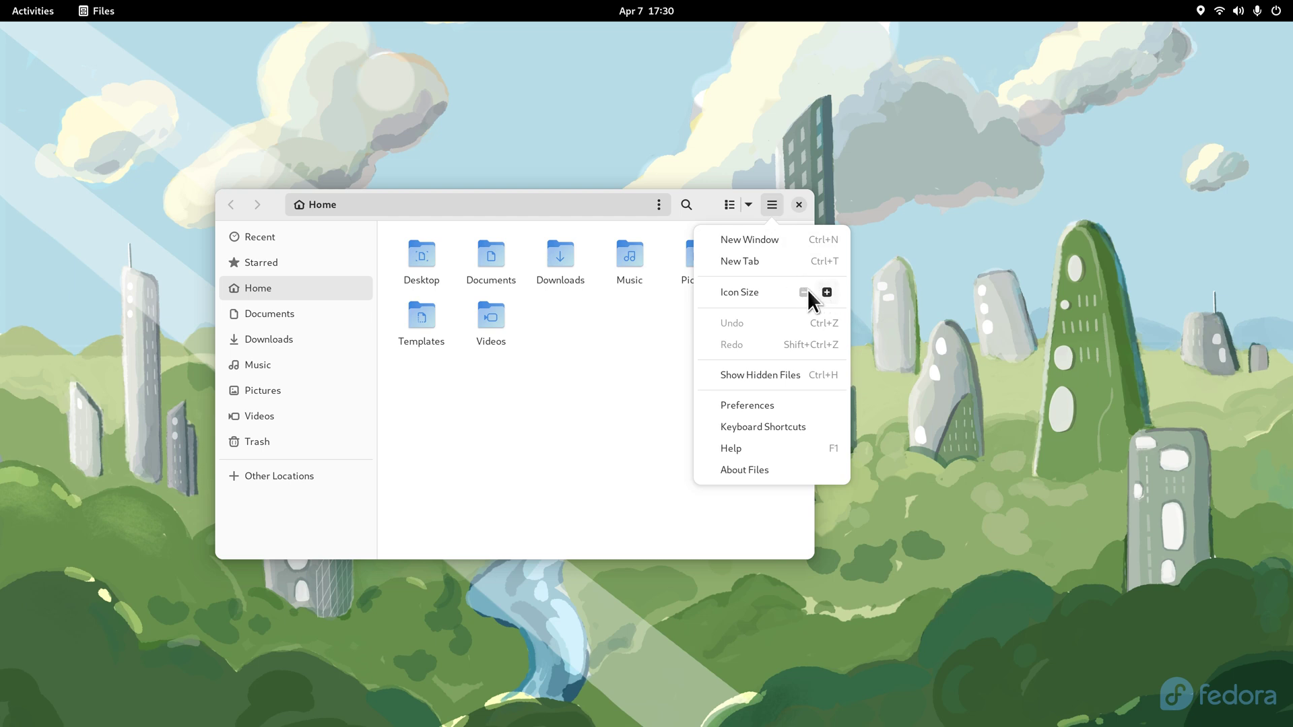
pyautogui.click(576, 387)
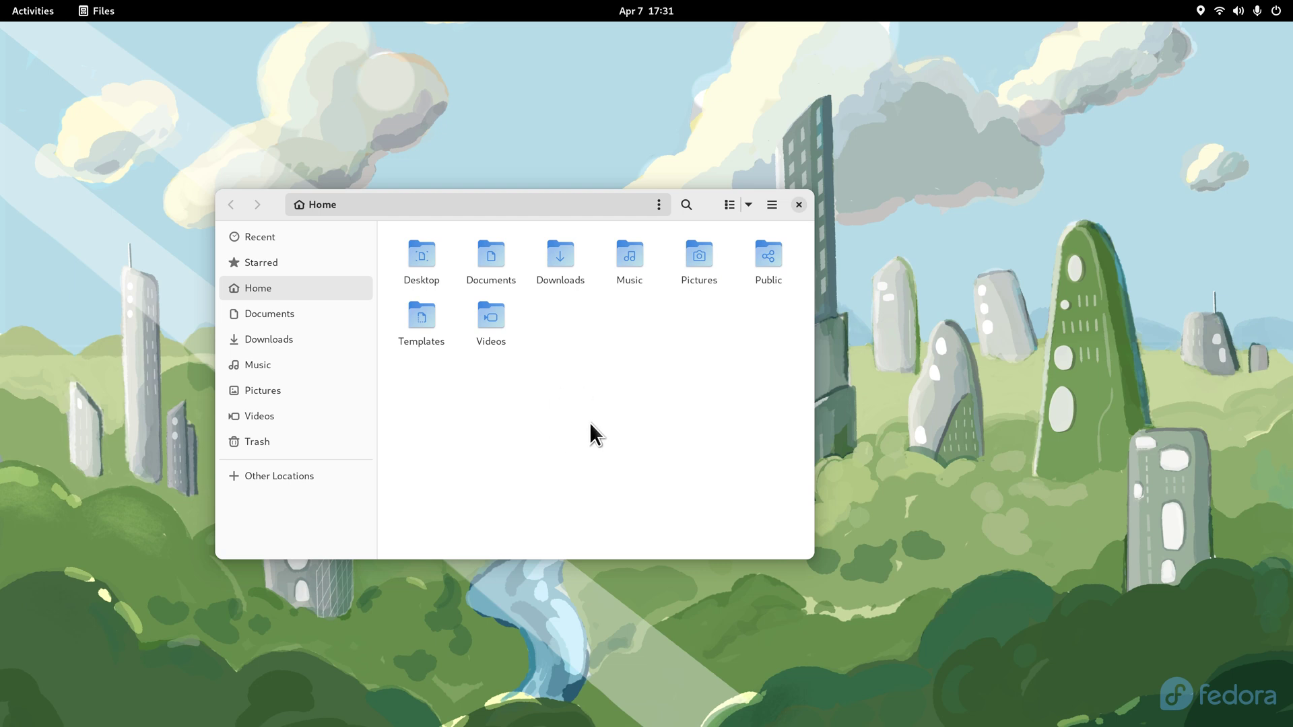
pyautogui.hotkey('ctrl', '+')
pyautogui.hotkey('ctrl', '+')
pyautogui.hotkey('ctrl', '-')
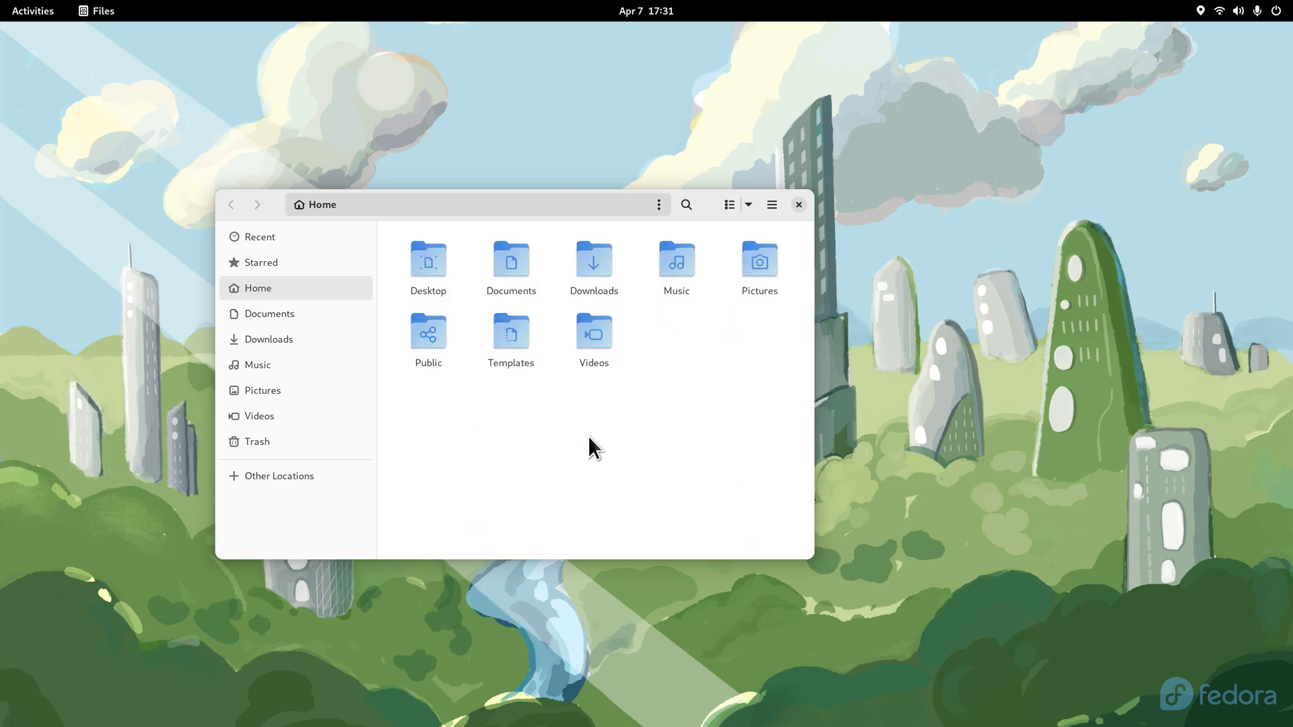
# - Open the Pictures folder and resize its thumbnails, ending at two per row
pyautogui.doubleClick(756, 265)
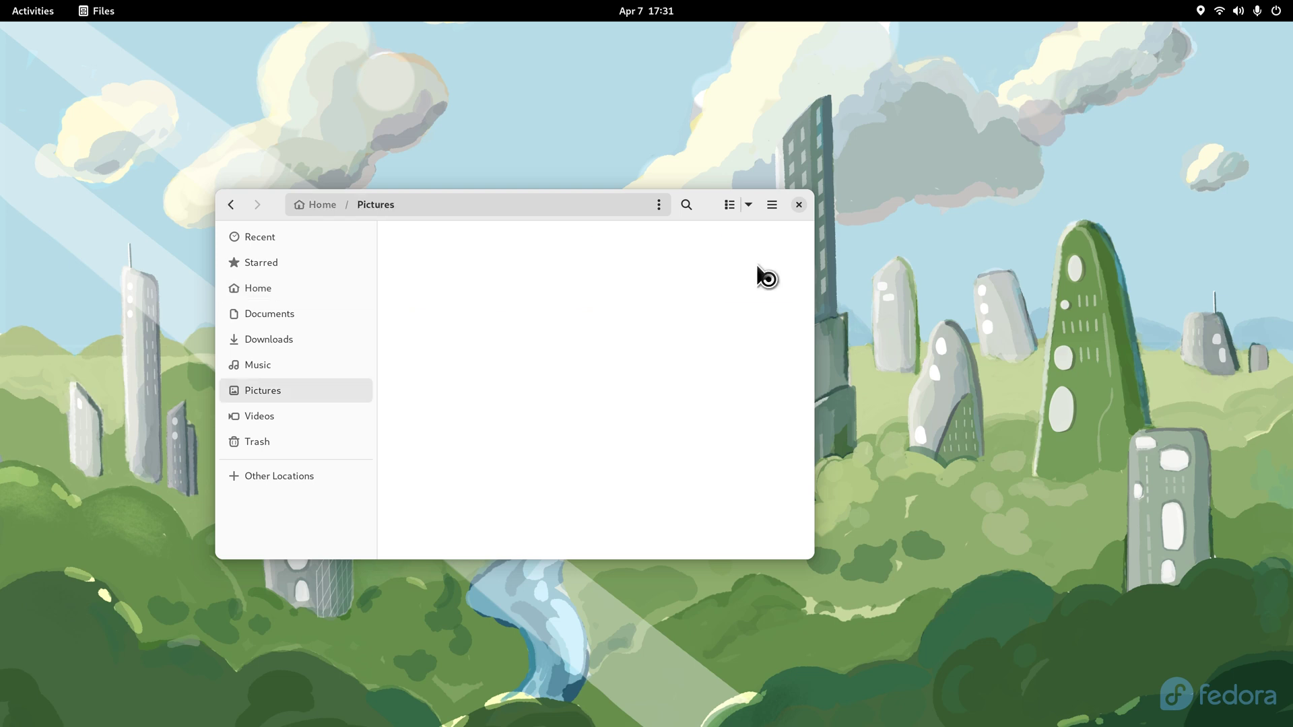
pyautogui.scroll(-3, 620, 386)
pyautogui.hotkey('ctrl', '+')
pyautogui.hotkey('ctrl', '+')
pyautogui.hotkey('ctrl', '+')
pyautogui.hotkey('ctrl', '-')
pyautogui.hotkey('ctrl', '-')
pyautogui.hotkey('ctrl', '+')
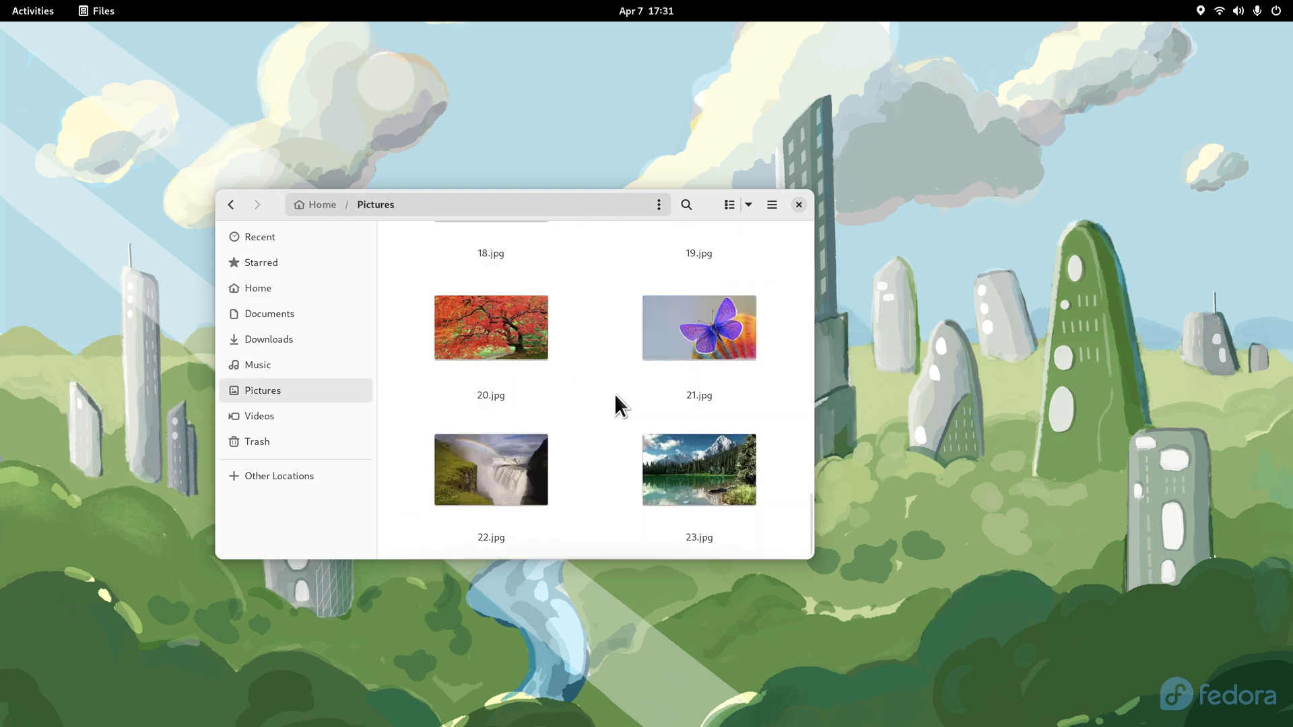
pyautogui.scroll(5, 768, 405)
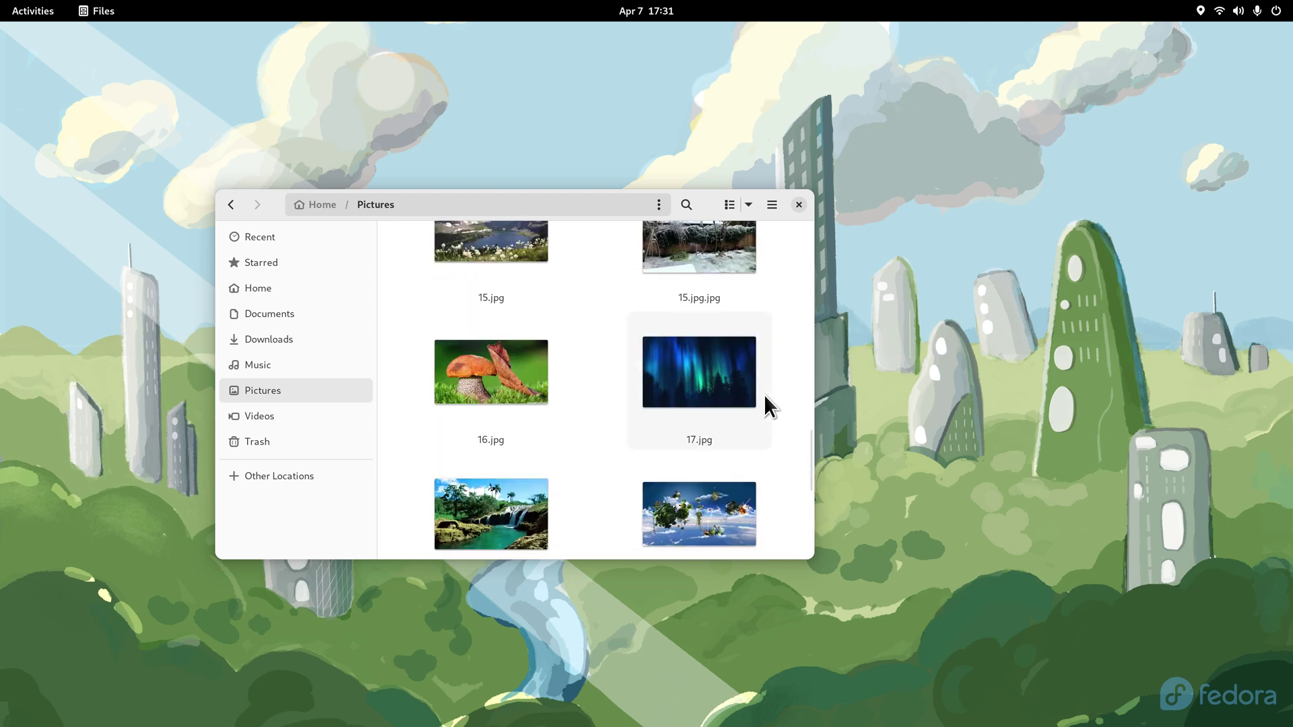
# - Check the actions for 16.jpg, then look at the desktop's Change Background settings and close them
pyautogui.rightClick(480, 369)
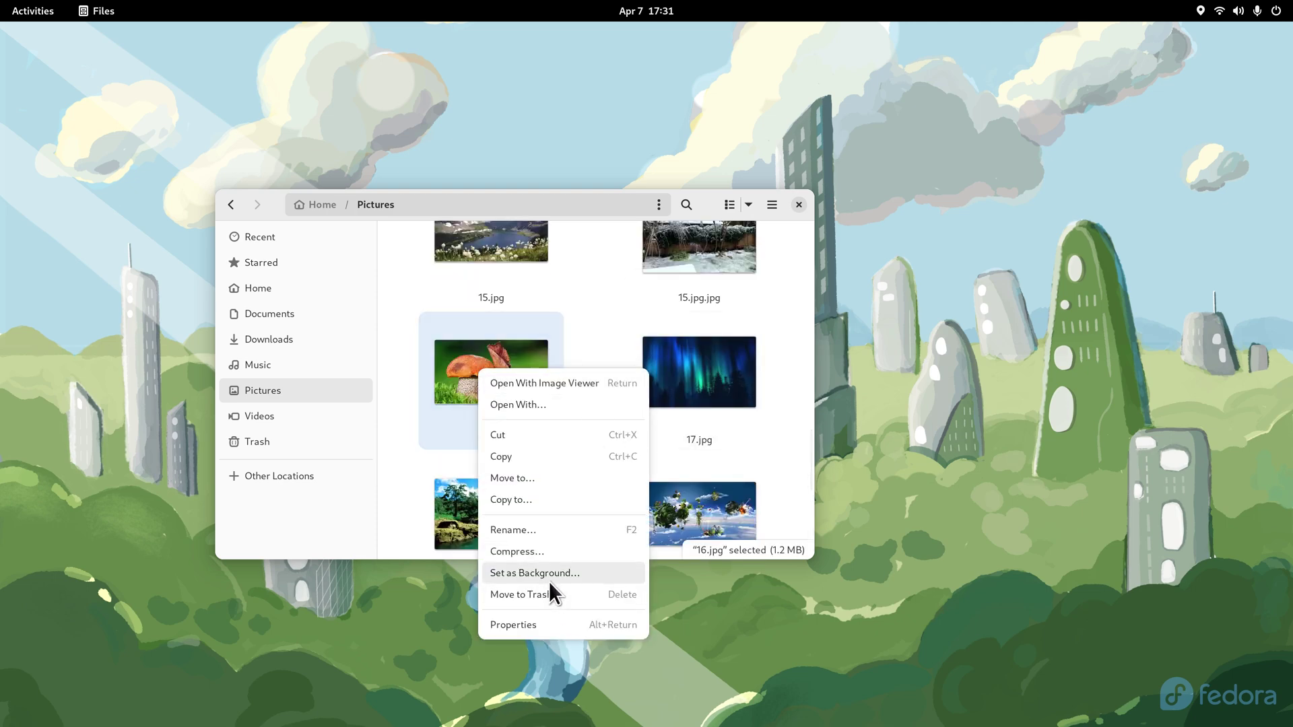
pyautogui.click(781, 415)
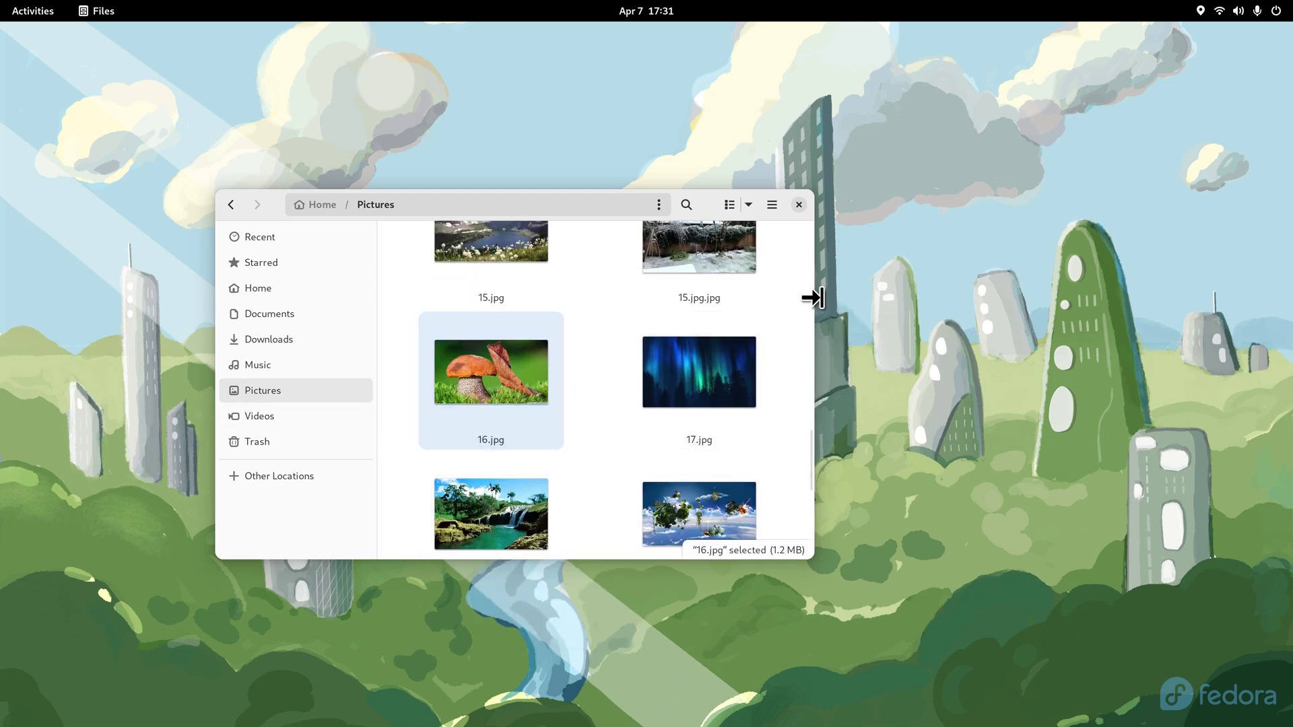
pyautogui.rightClick(898, 100)
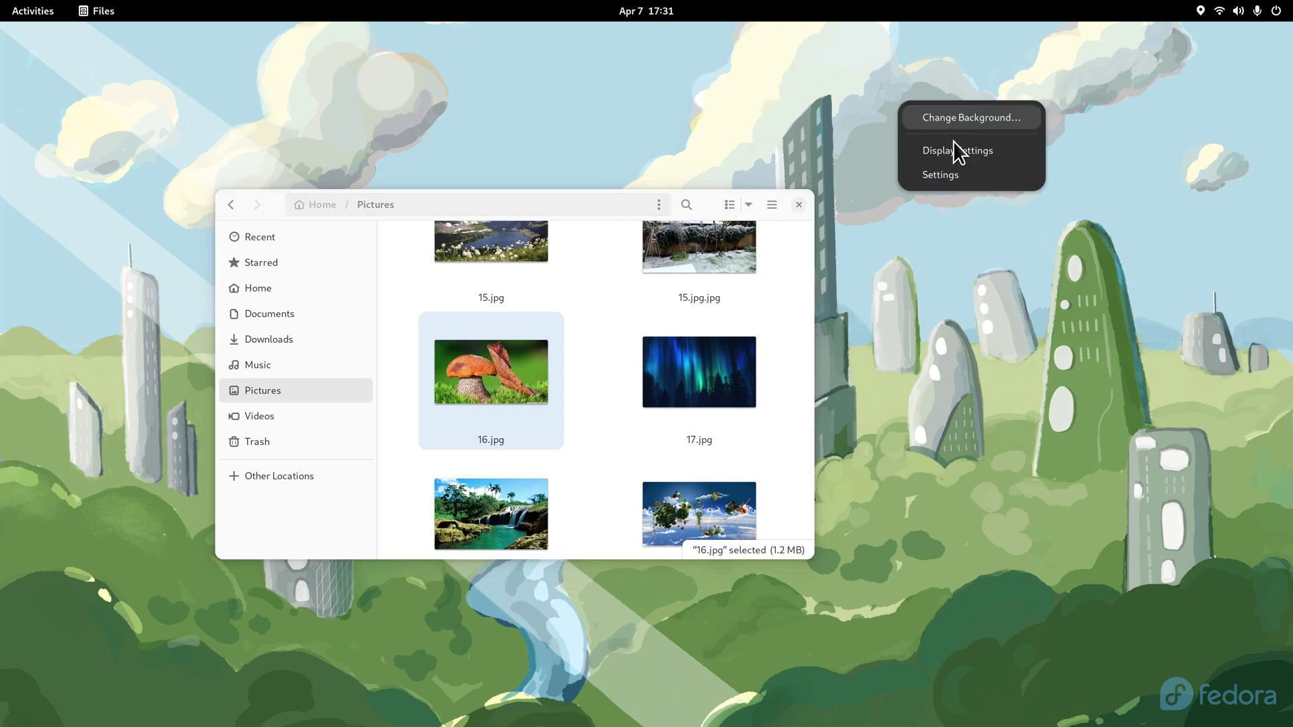
pyautogui.click(956, 122)
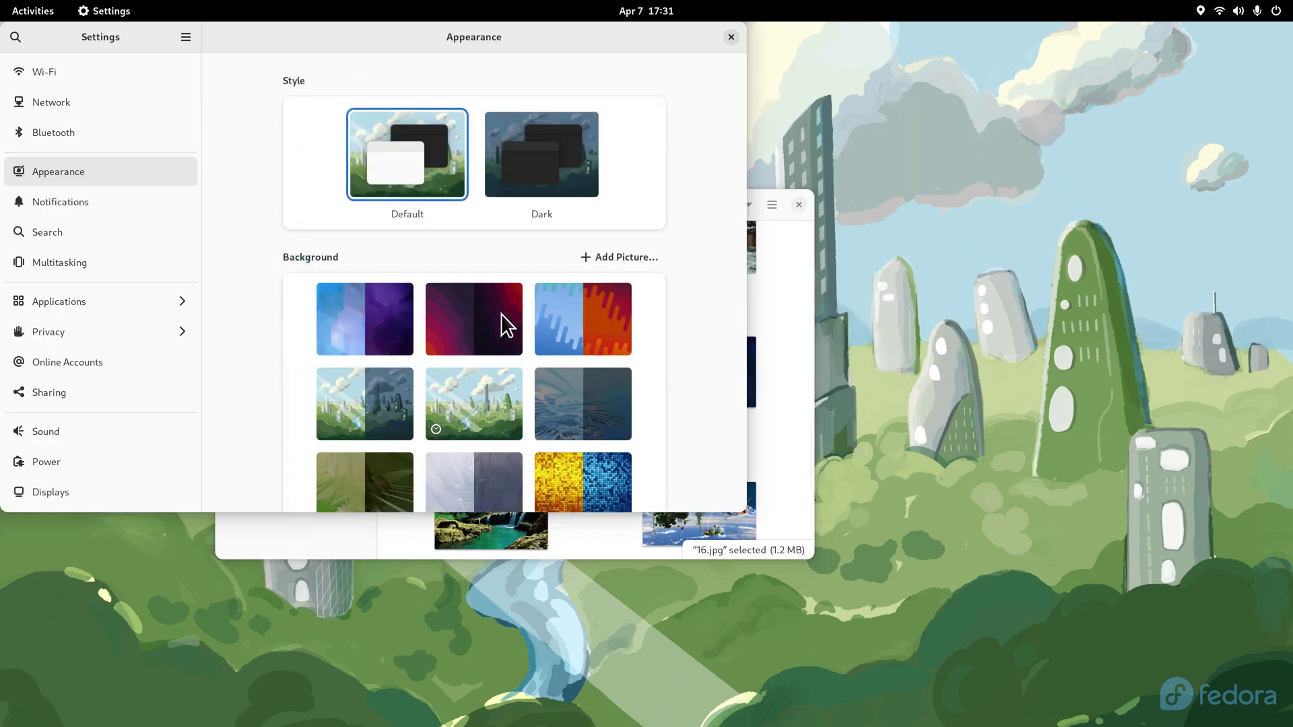
pyautogui.click(730, 37)
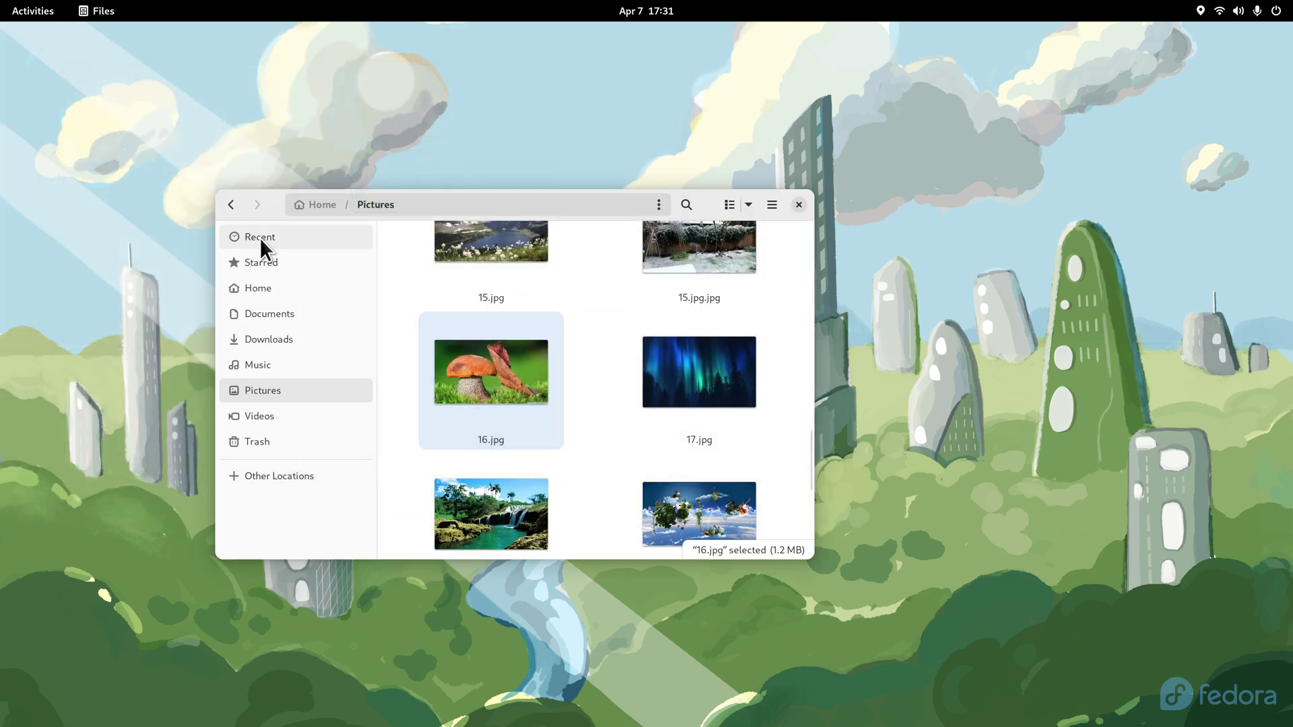
# - Return to the Home folder and adjust the icon size so all eight folders fit
pyautogui.click(260, 287)
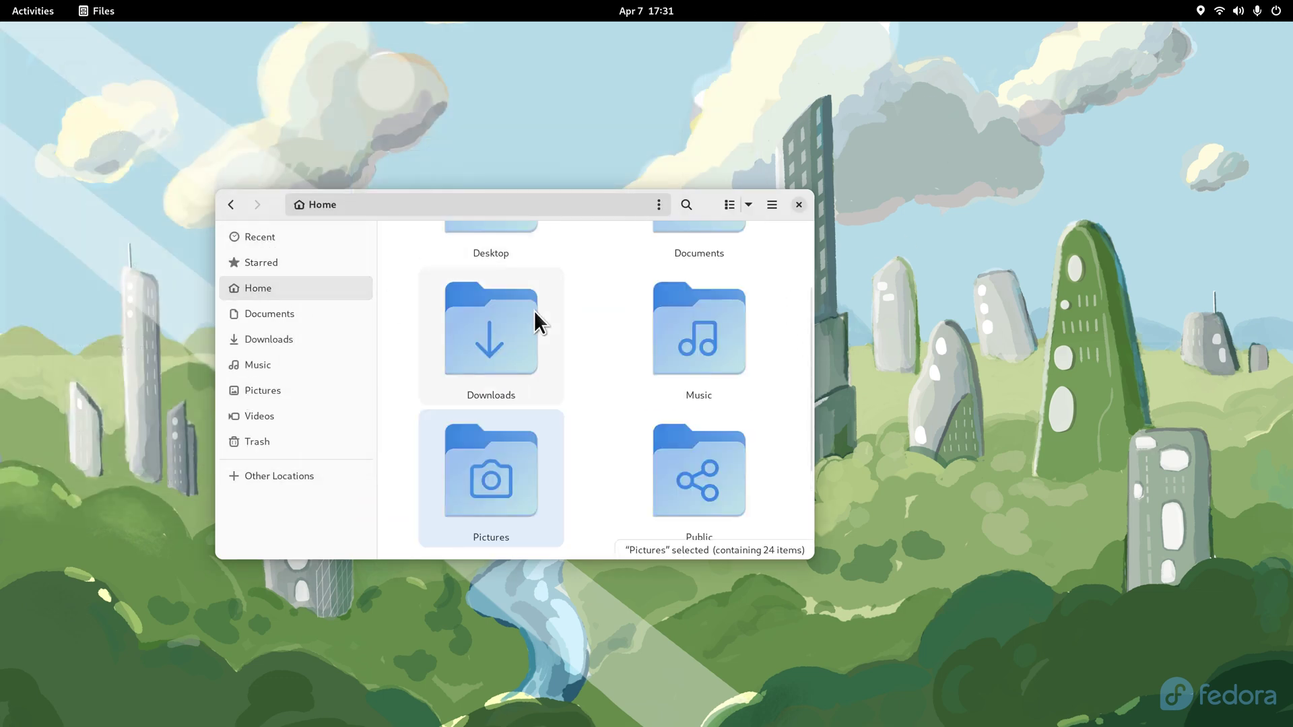
pyautogui.hotkey('ctrl', '-')
pyautogui.hotkey('ctrl', '-')
pyautogui.hotkey('ctrl', '-')
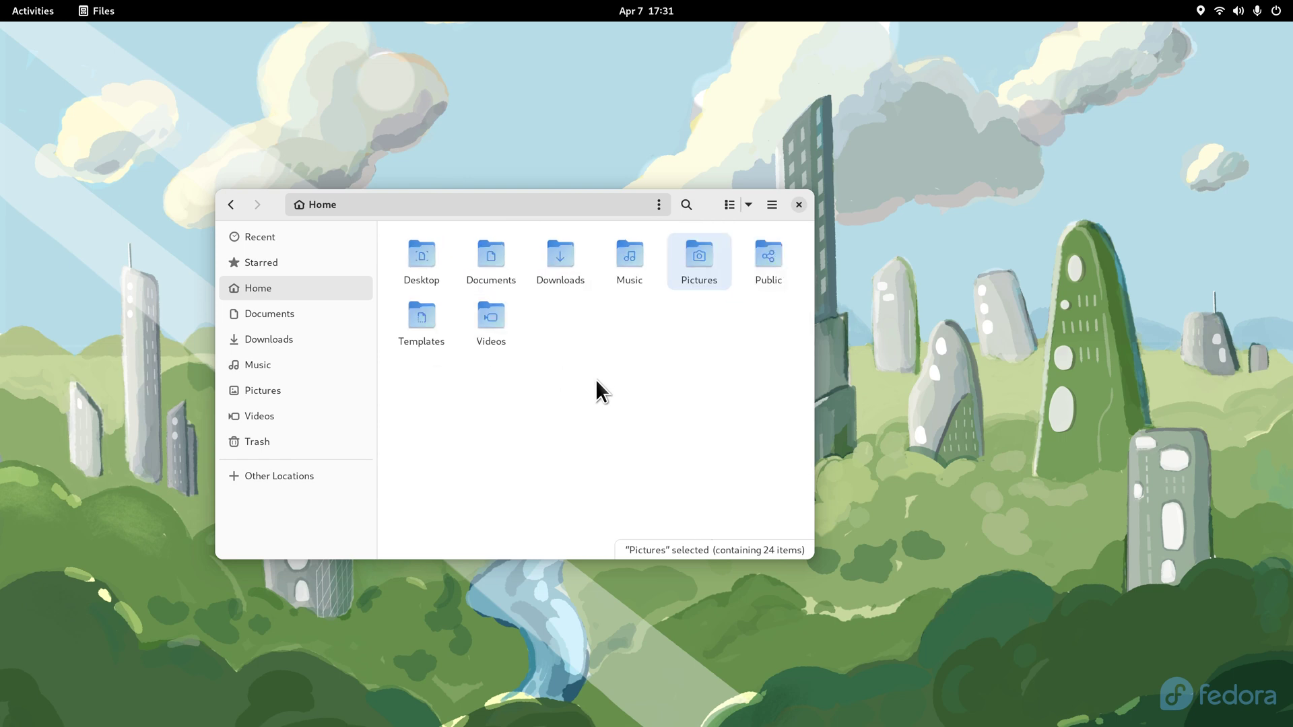
pyautogui.hotkey('ctrl', '+')
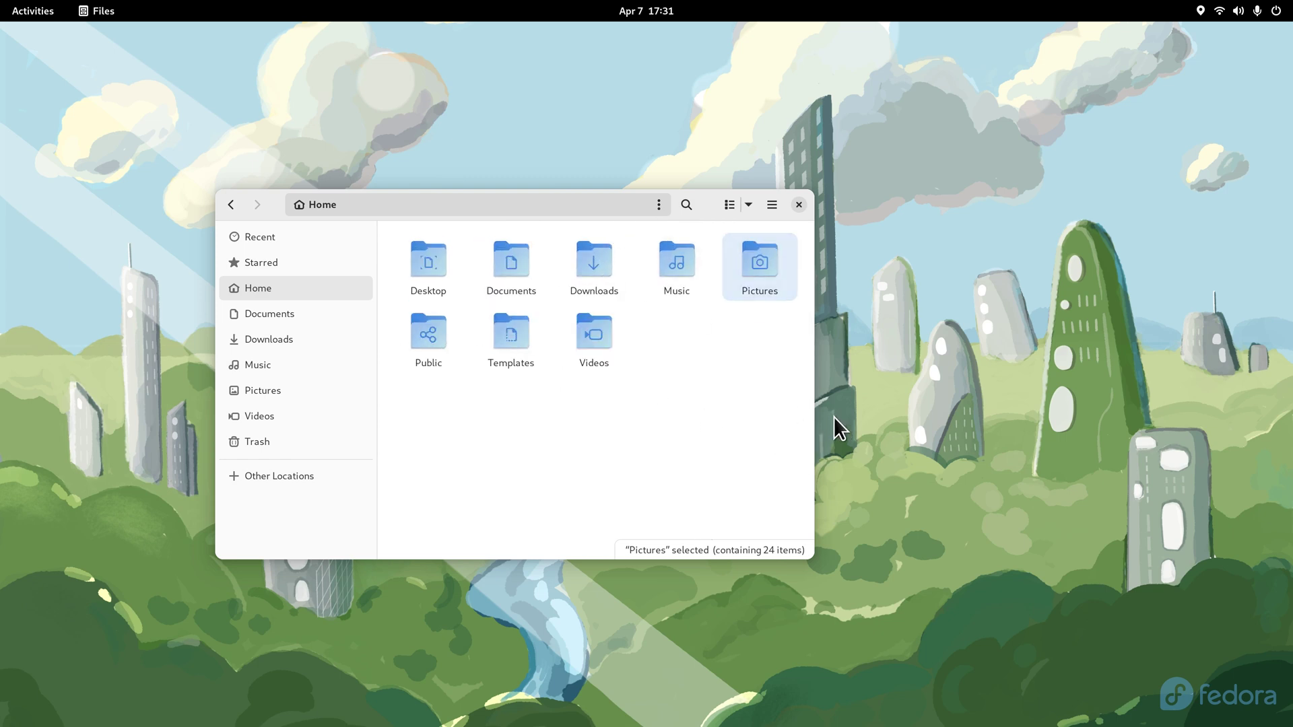
# - Close Files and launch Software from the activities overview
pyautogui.click(799, 205)
pyautogui.press('super')
pyautogui.click(672, 684)
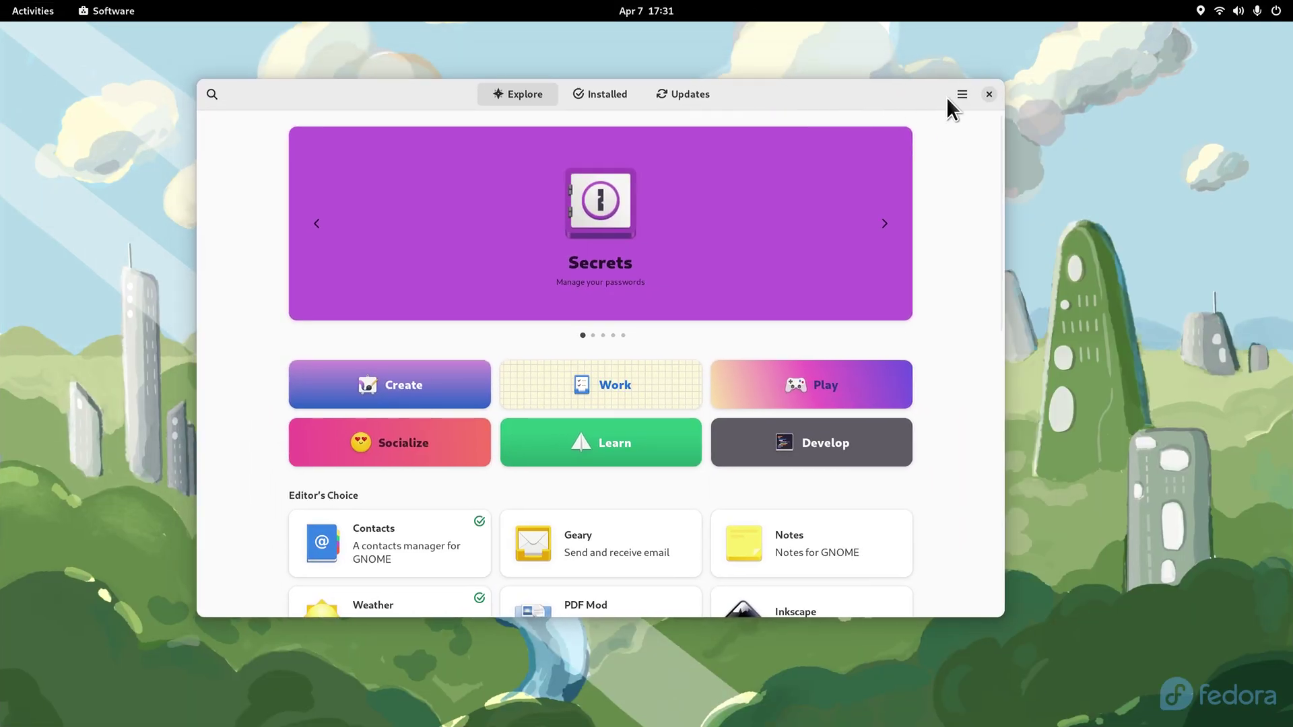
# - View About Software, then open the Software Repositories list
pyautogui.click(961, 96)
pyautogui.click(982, 172)
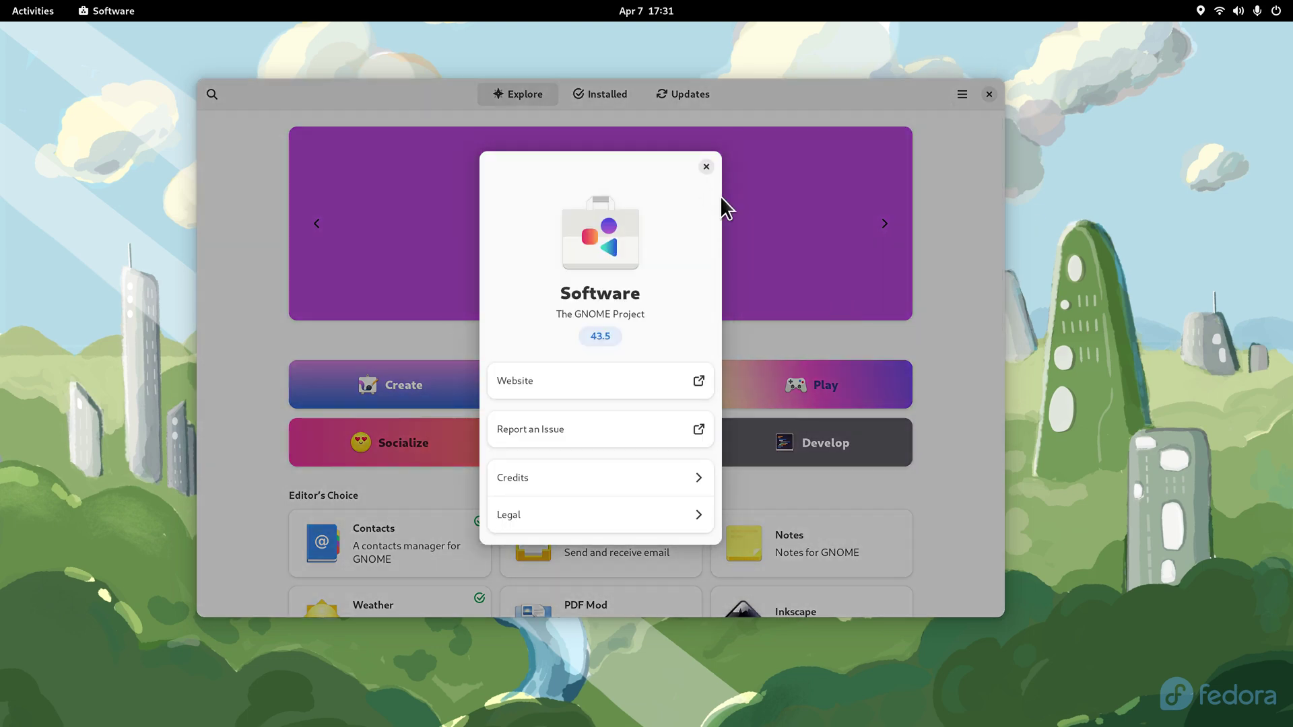
pyautogui.click(706, 168)
pyautogui.click(959, 95)
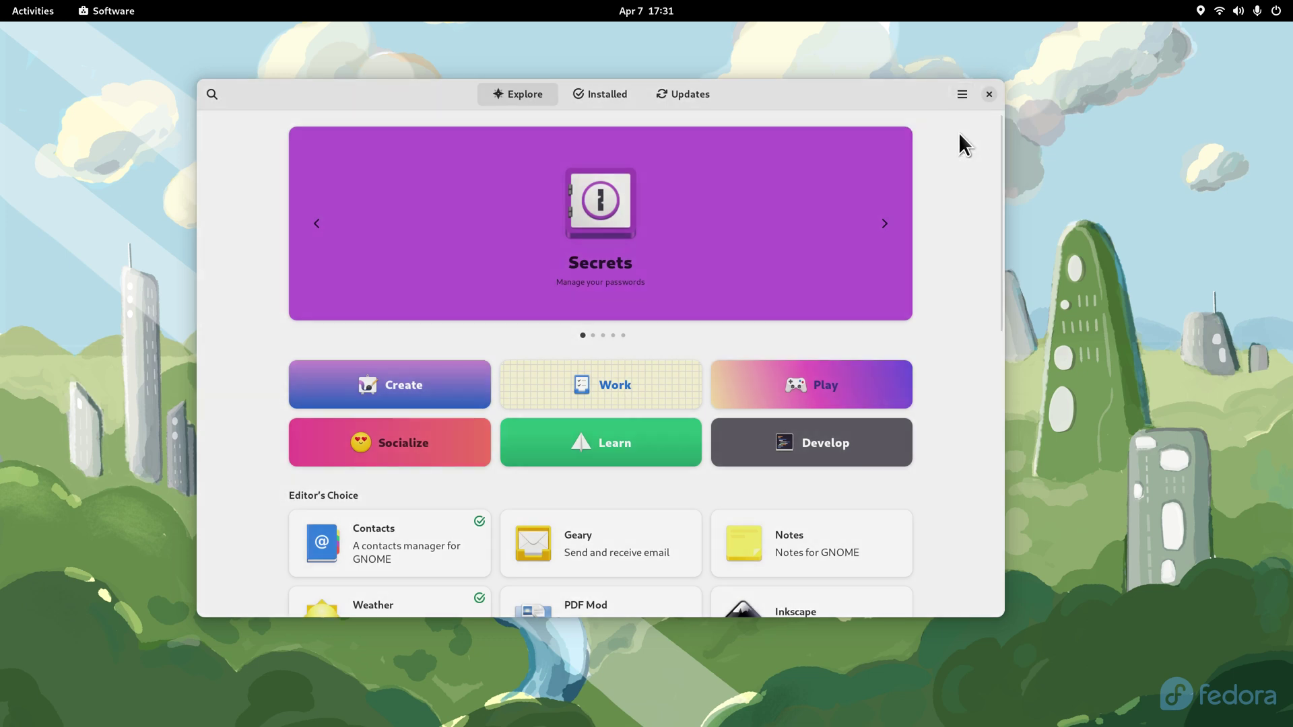
pyautogui.click(959, 131)
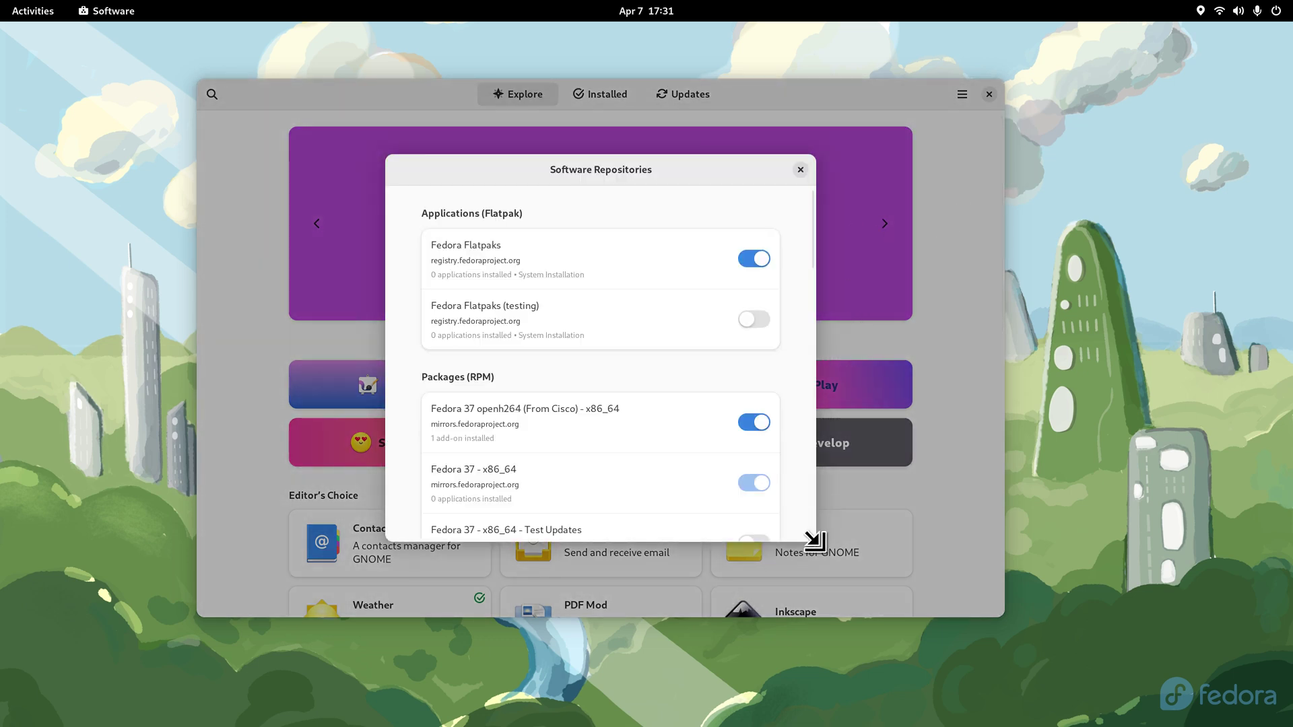
# - Enlarge the Software Repositories window and scroll through the Flatpak, RPM, firmware and third-party sources
pyautogui.moveTo(815, 538); pyautogui.dragTo(1004, 564)
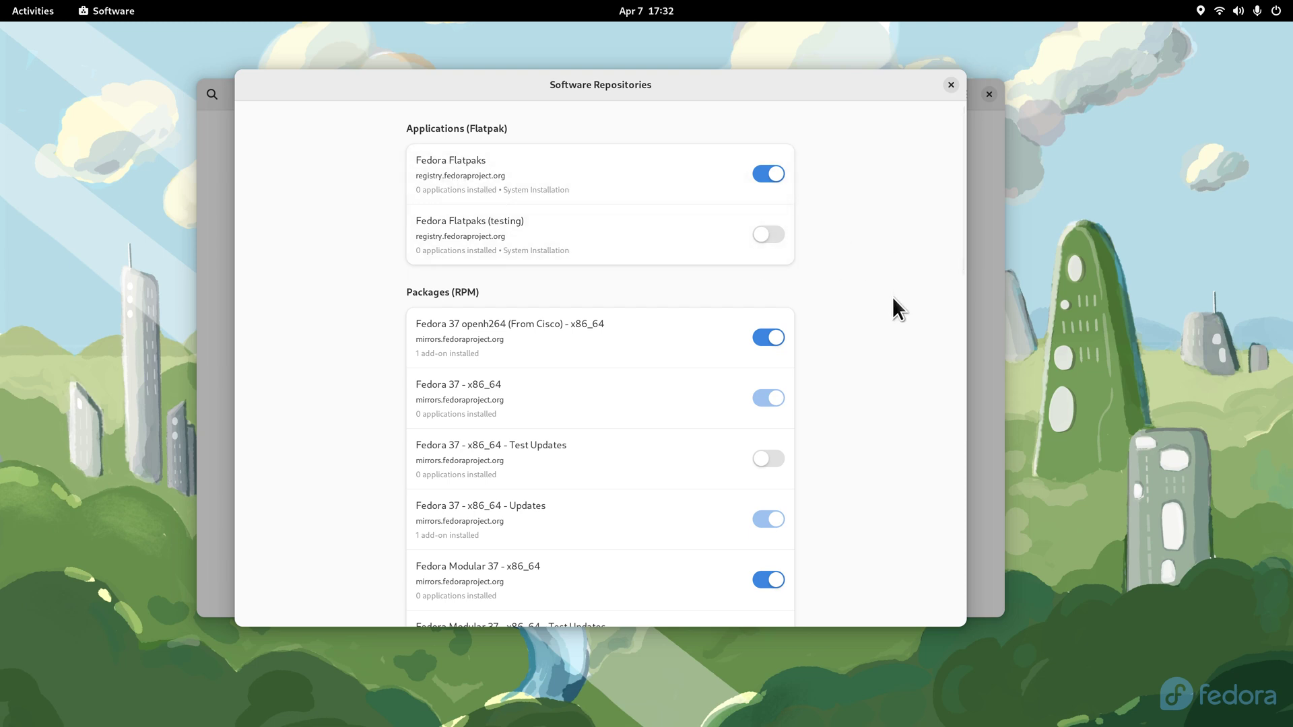
pyautogui.scroll(-3, 888, 293)
pyautogui.scroll(3, 887, 294)
pyautogui.scroll(-10, 861, 272)
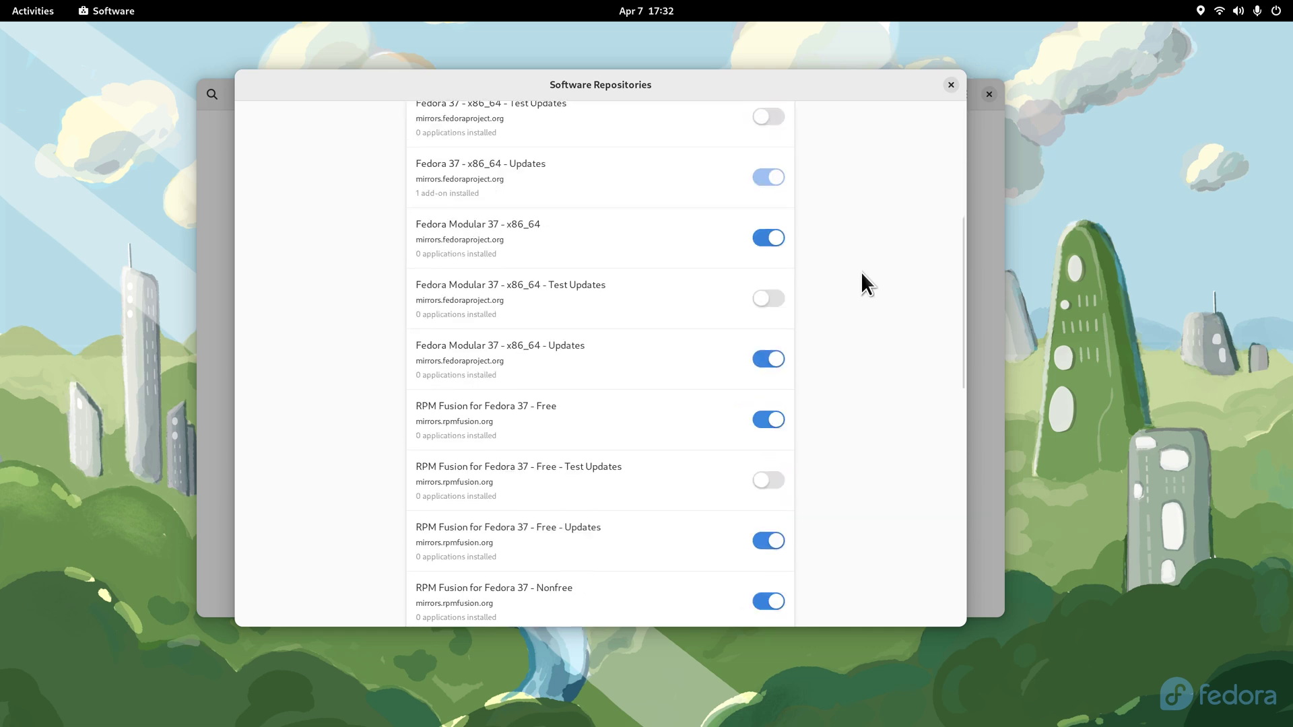
pyautogui.scroll(-10, 861, 272)
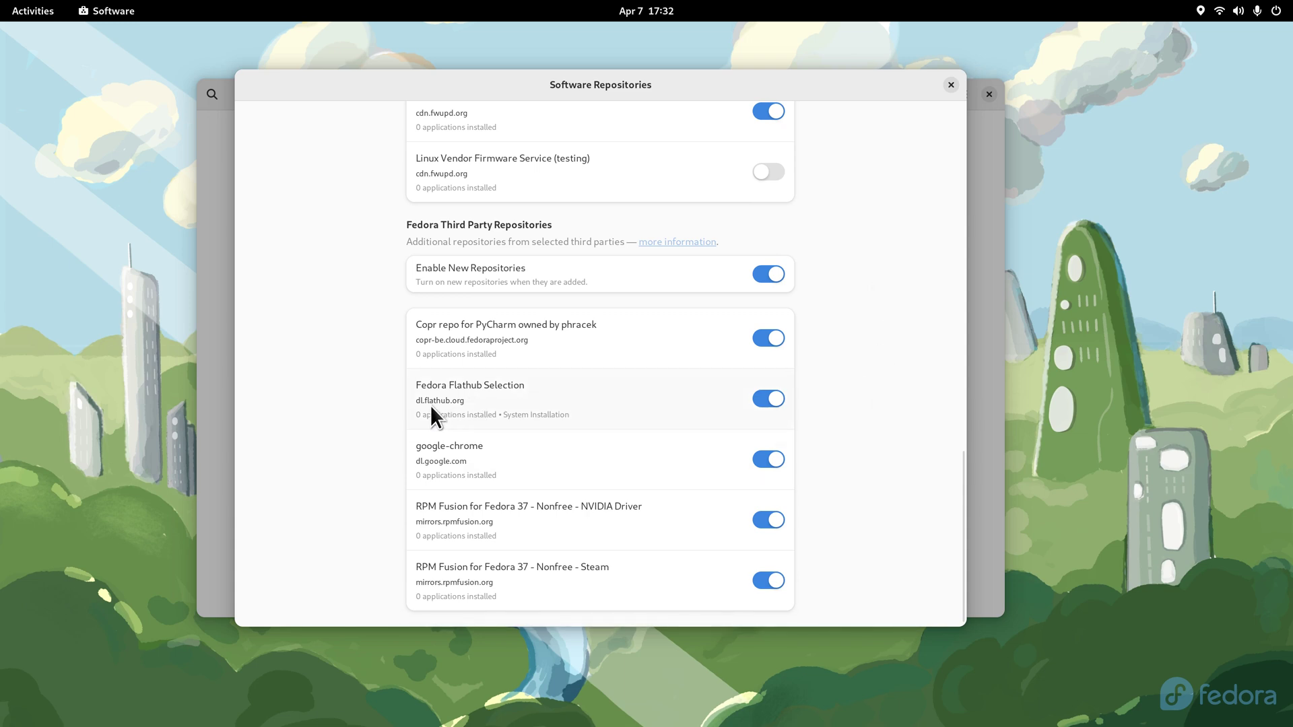
pyautogui.scroll(12, 919, 356)
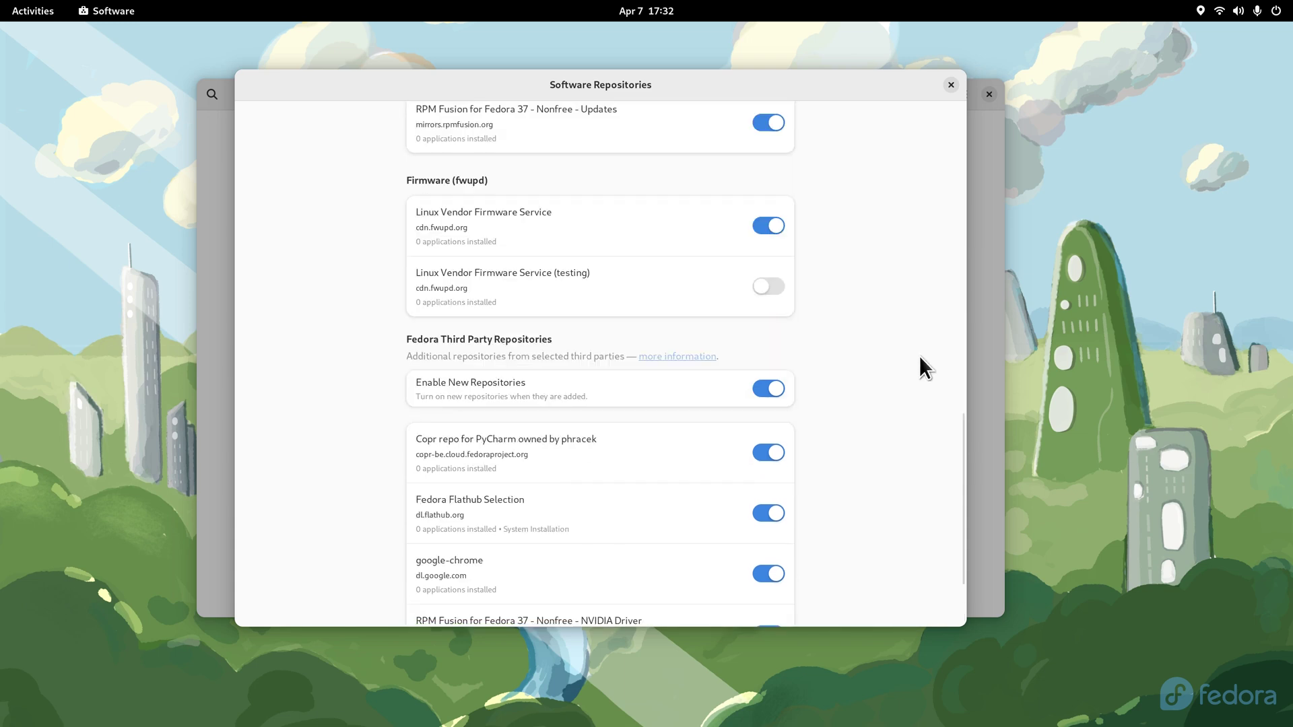
pyautogui.scroll(8, 919, 355)
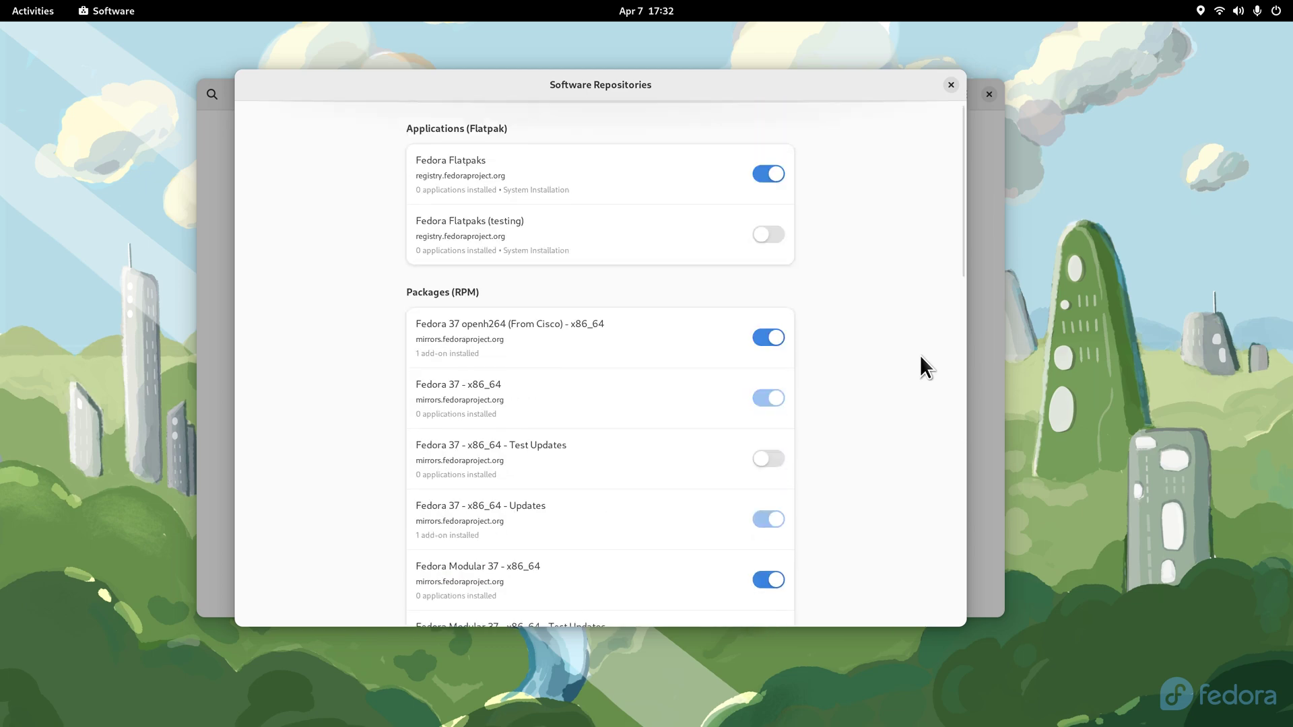
# - Close the repositories dialog and open Calculator's details from the Installed list
pyautogui.click(951, 85)
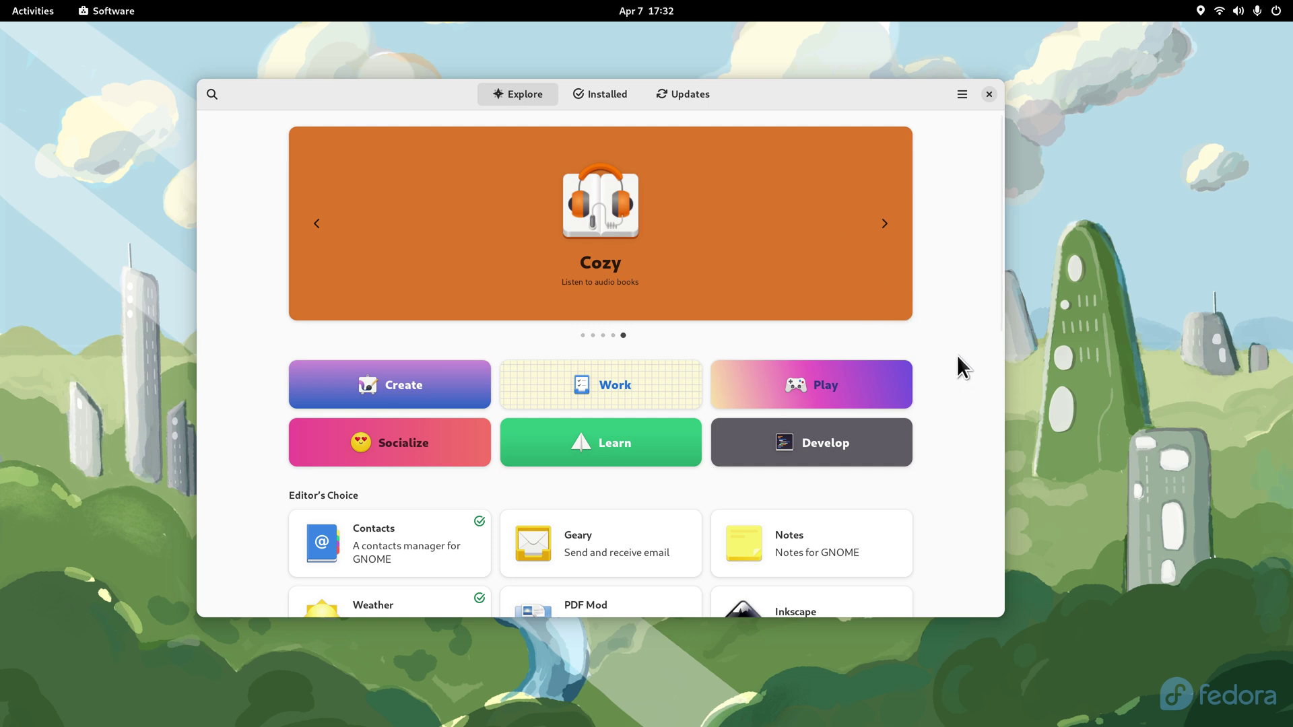
pyautogui.click(604, 99)
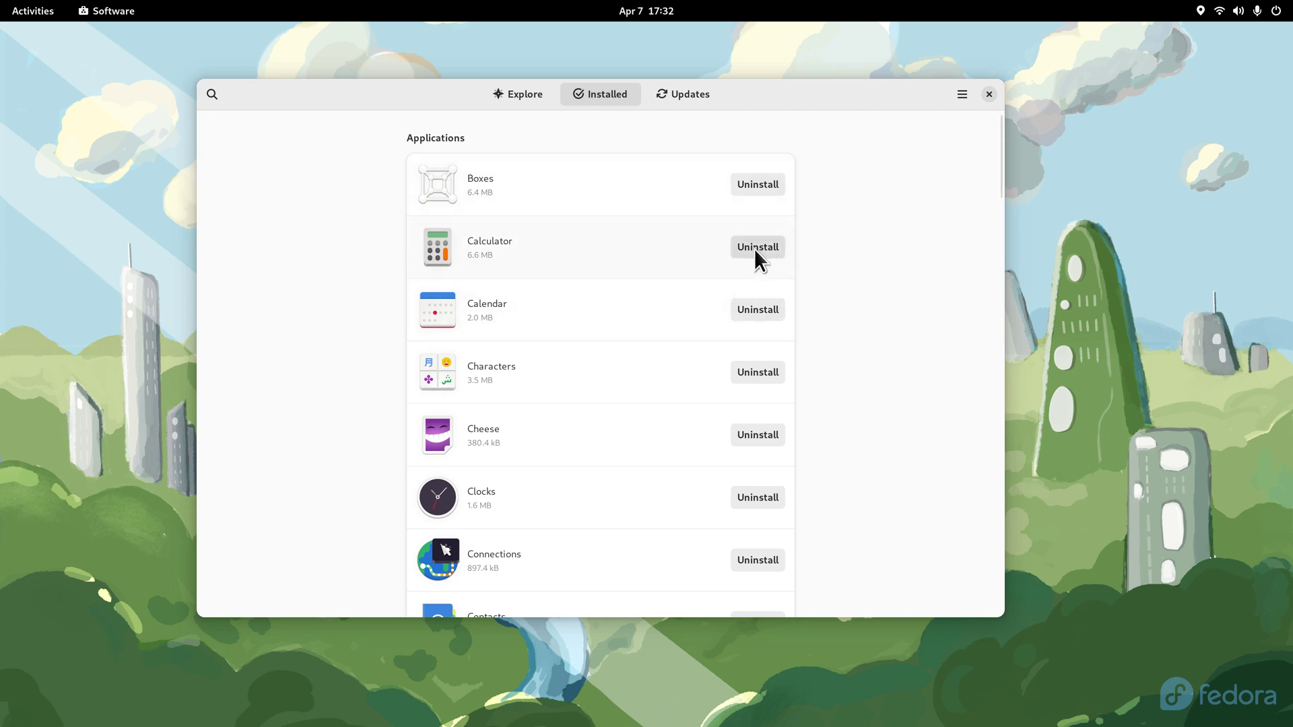
pyautogui.click(597, 252)
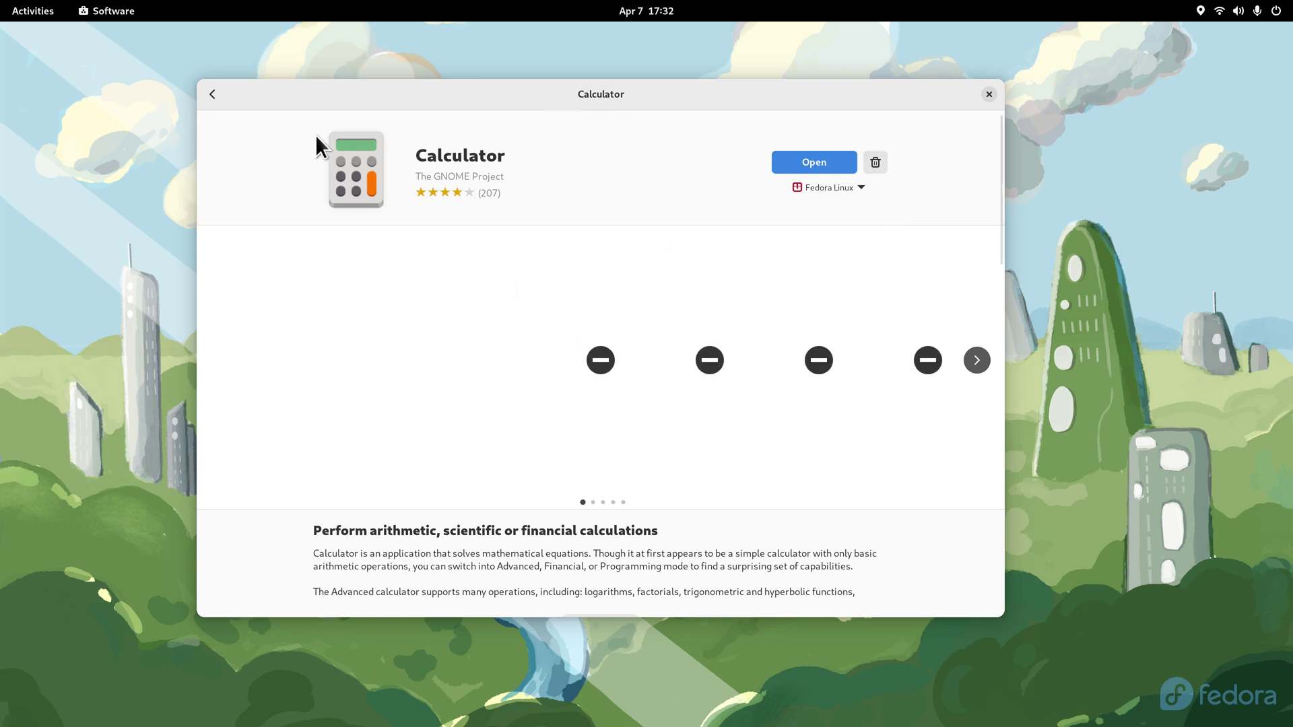
# - Go back to the Installed list and toggle the app search on and off
pyautogui.click(213, 94)
pyautogui.click(212, 94)
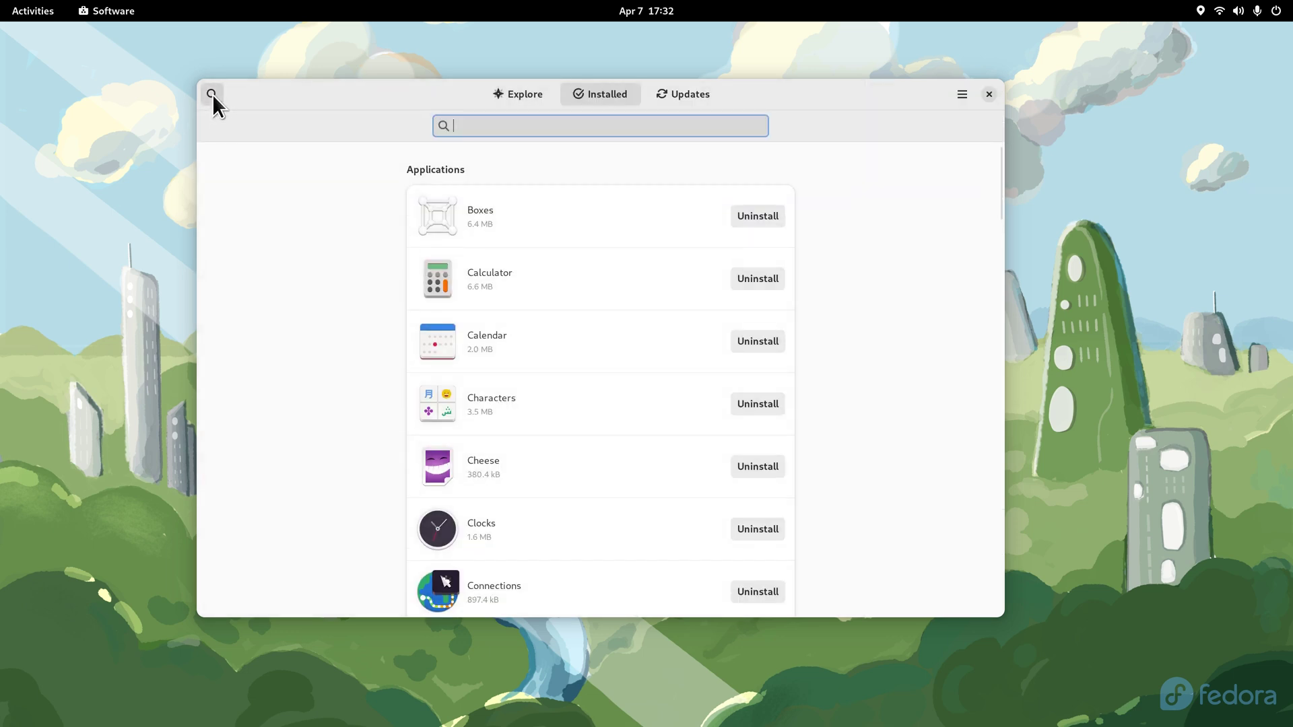
pyautogui.click(212, 95)
# - View Geary's details from the Explore page, go back, then close Software
pyautogui.click(516, 93)
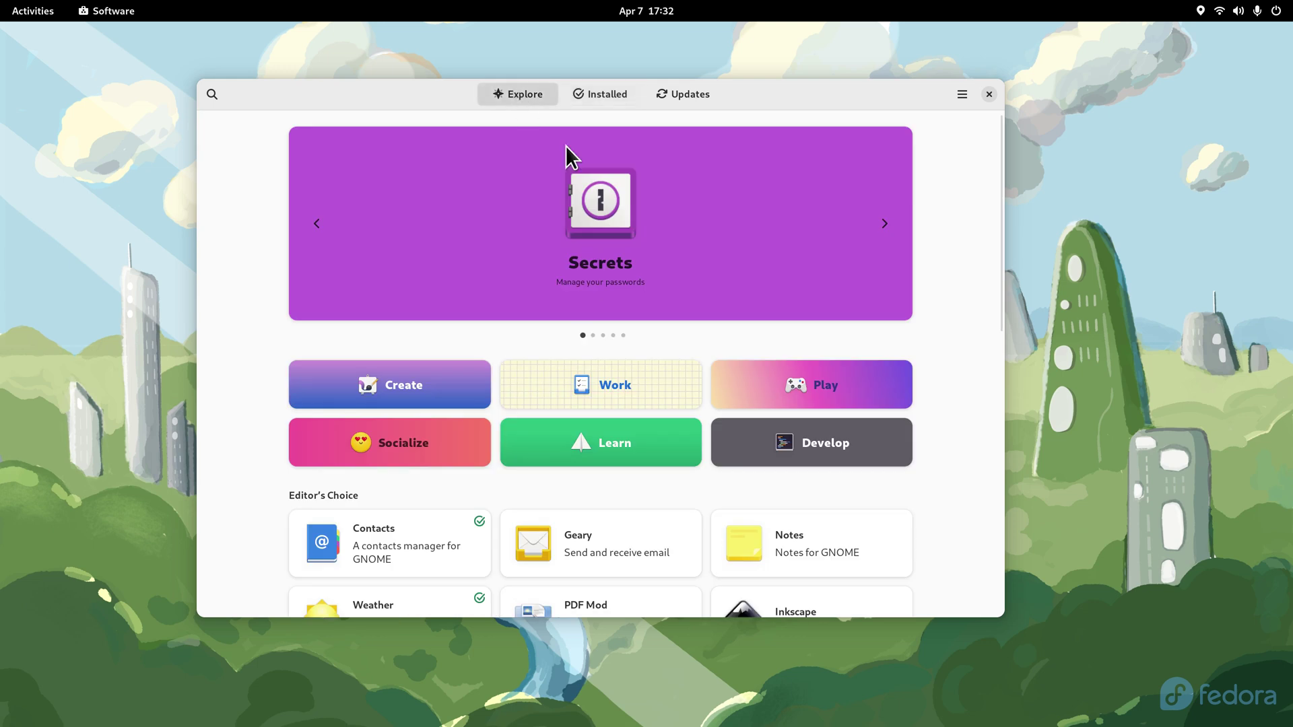
pyautogui.scroll(-5, 943, 412)
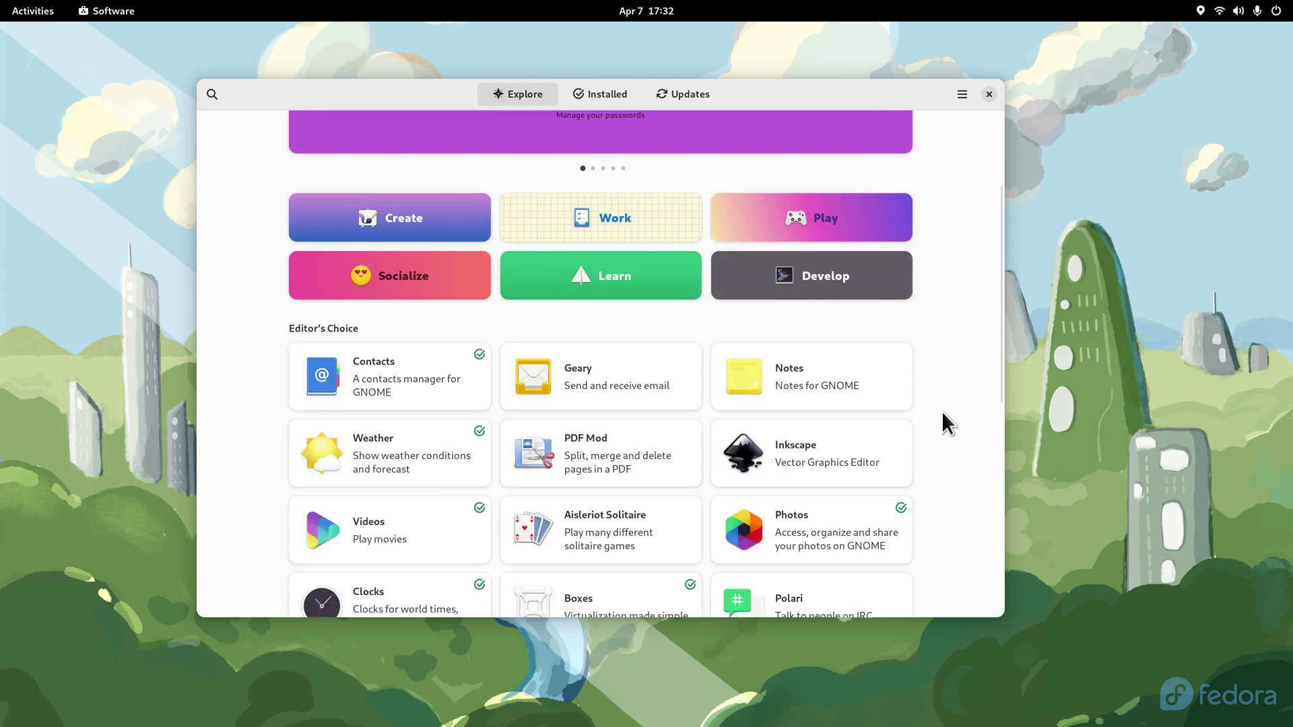
pyautogui.click(587, 381)
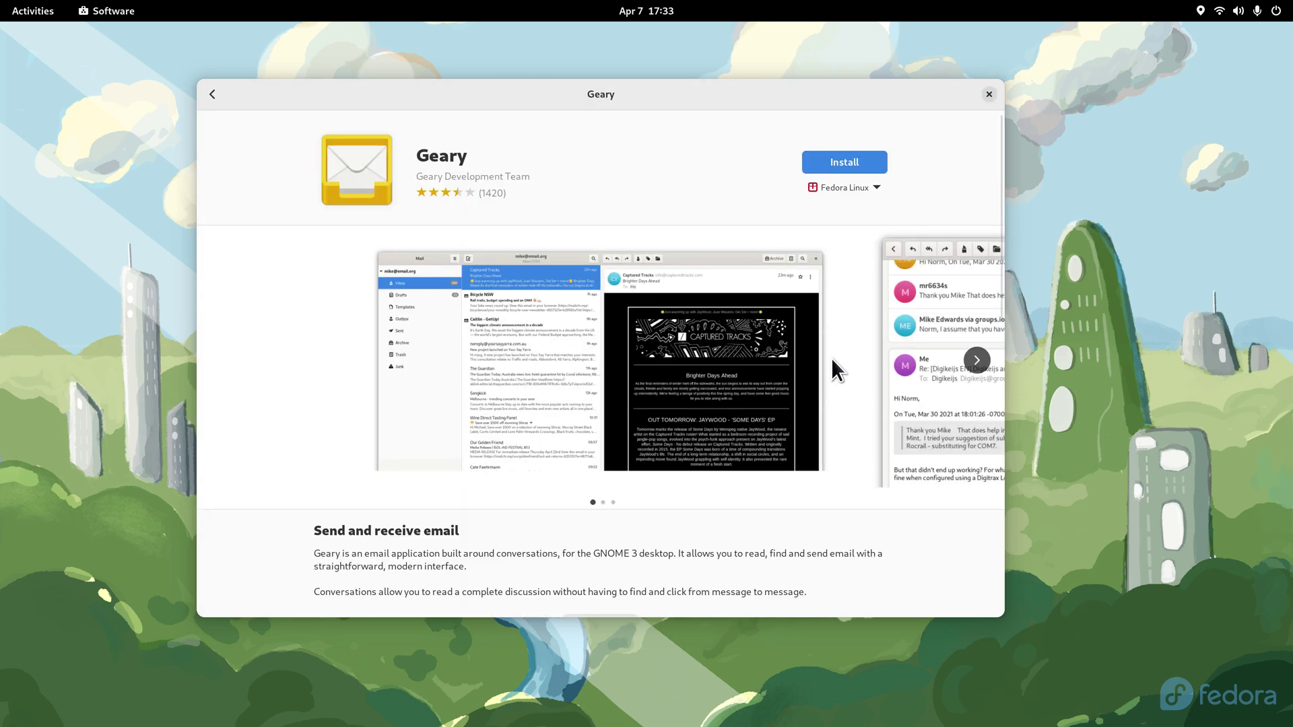
pyautogui.click(212, 94)
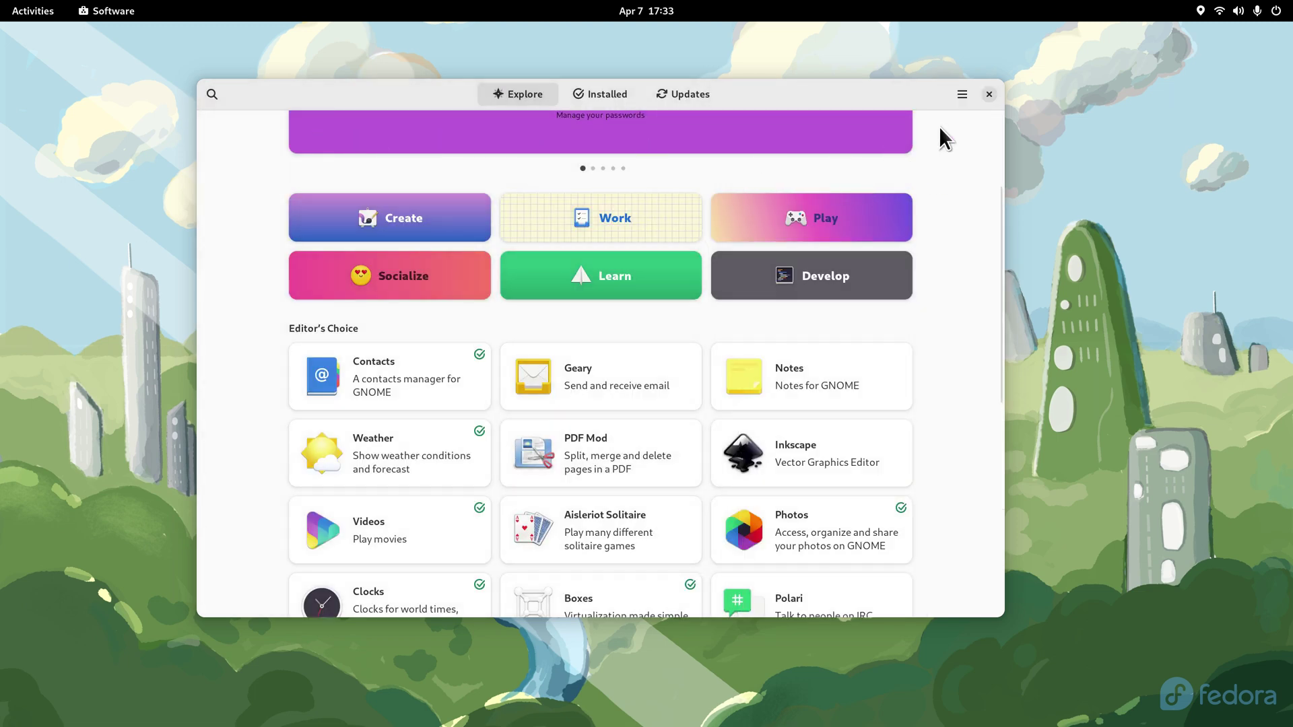
pyautogui.click(988, 94)
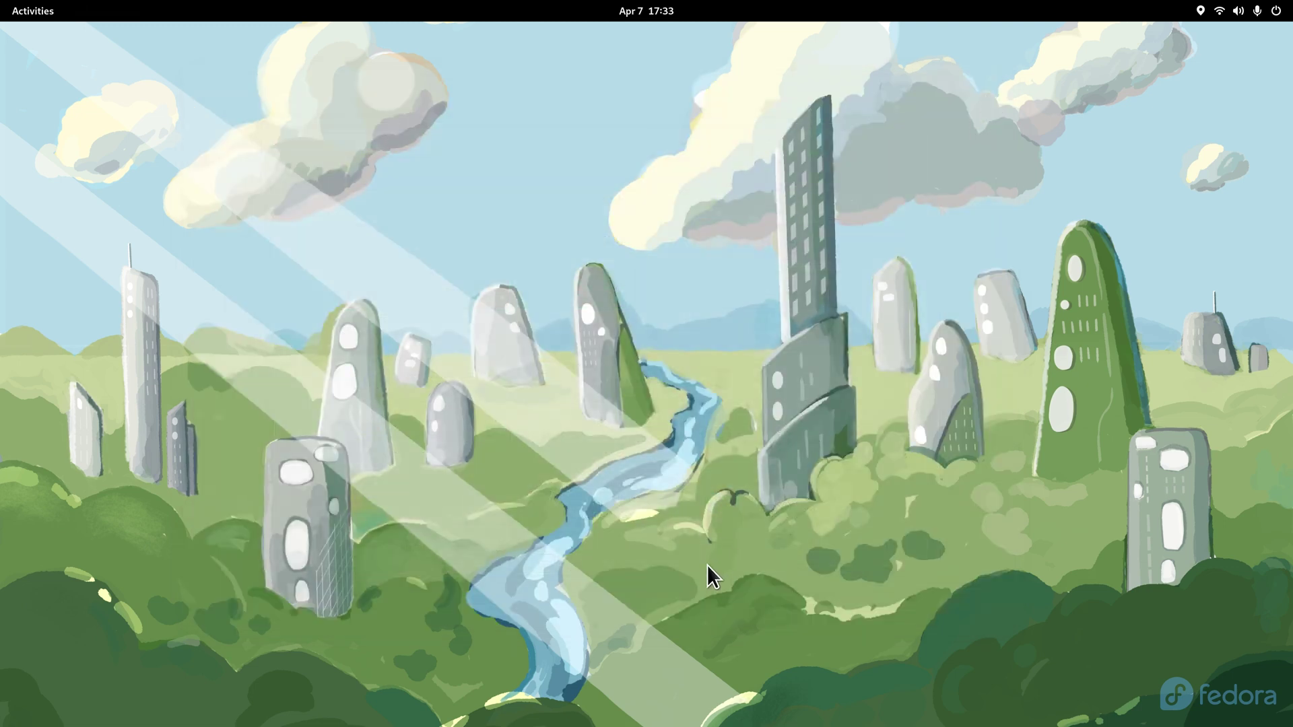
# - Show the app grid, peeking into the quick settings panel and the Utilities folder
pyautogui.press('super')
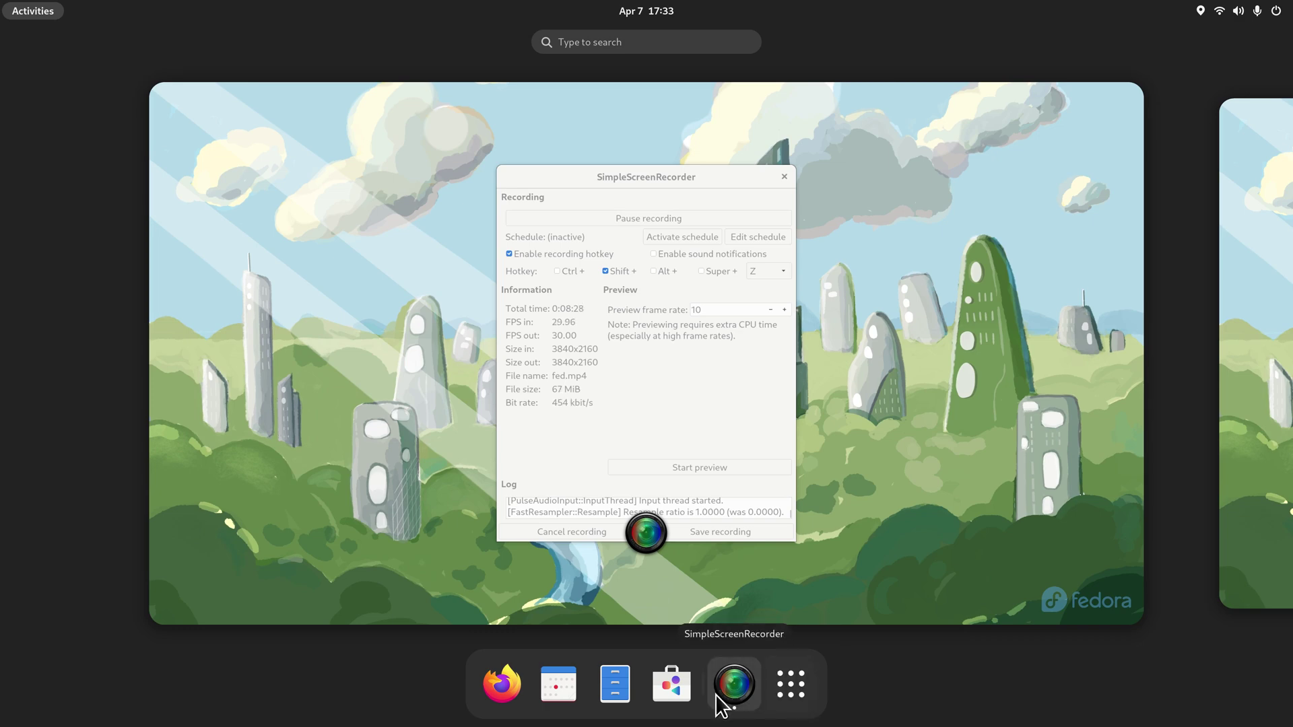
pyautogui.click(793, 688)
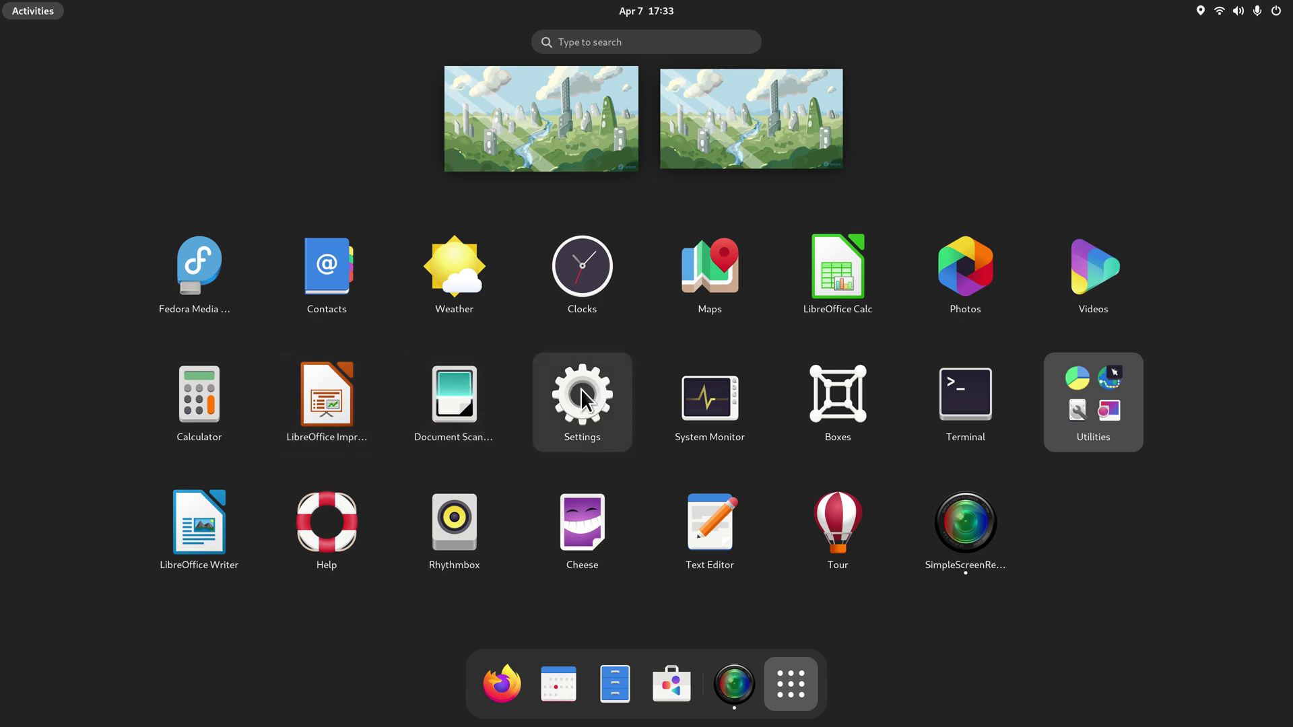
pyautogui.click(1237, 13)
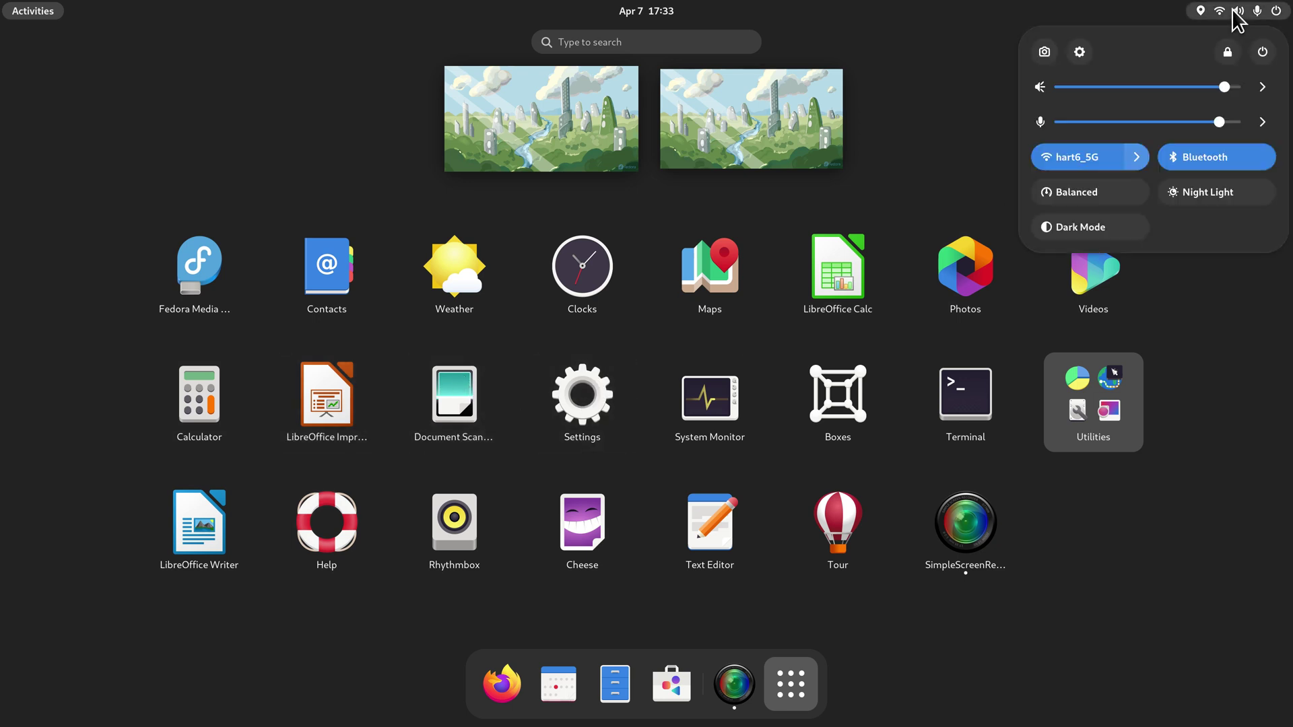
pyautogui.click(886, 165)
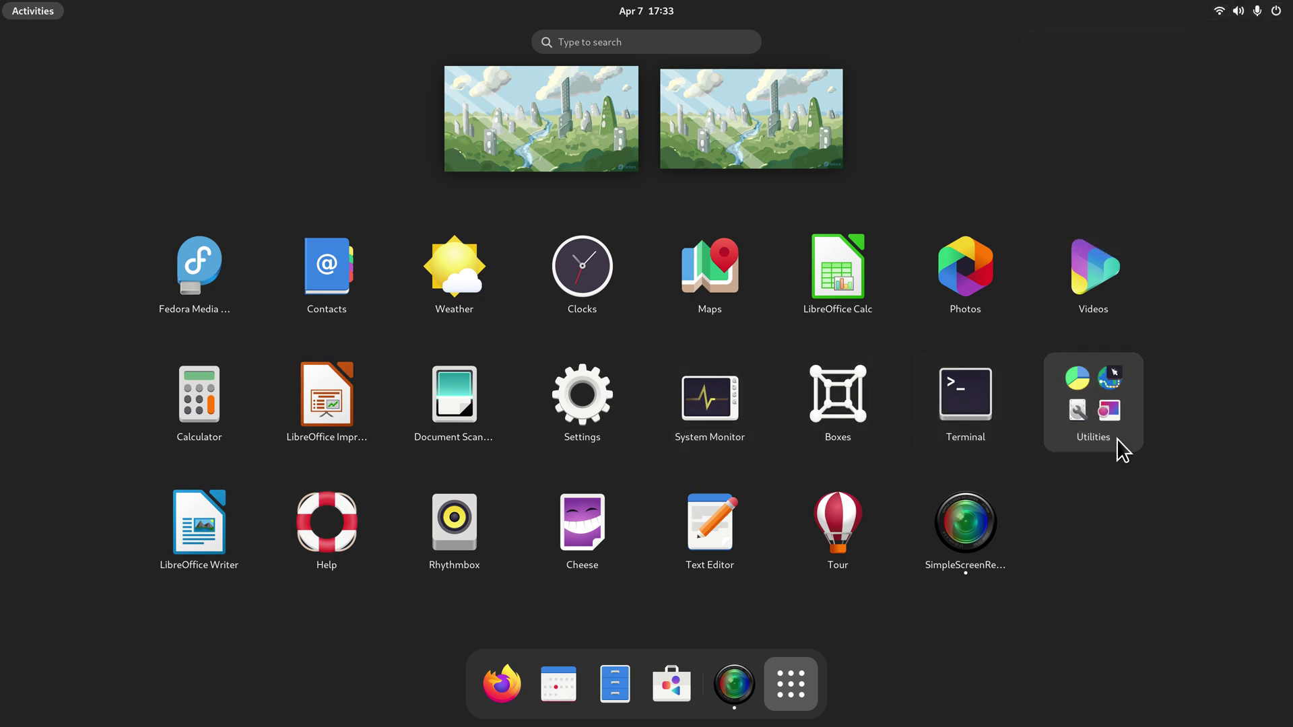
pyautogui.click(1112, 412)
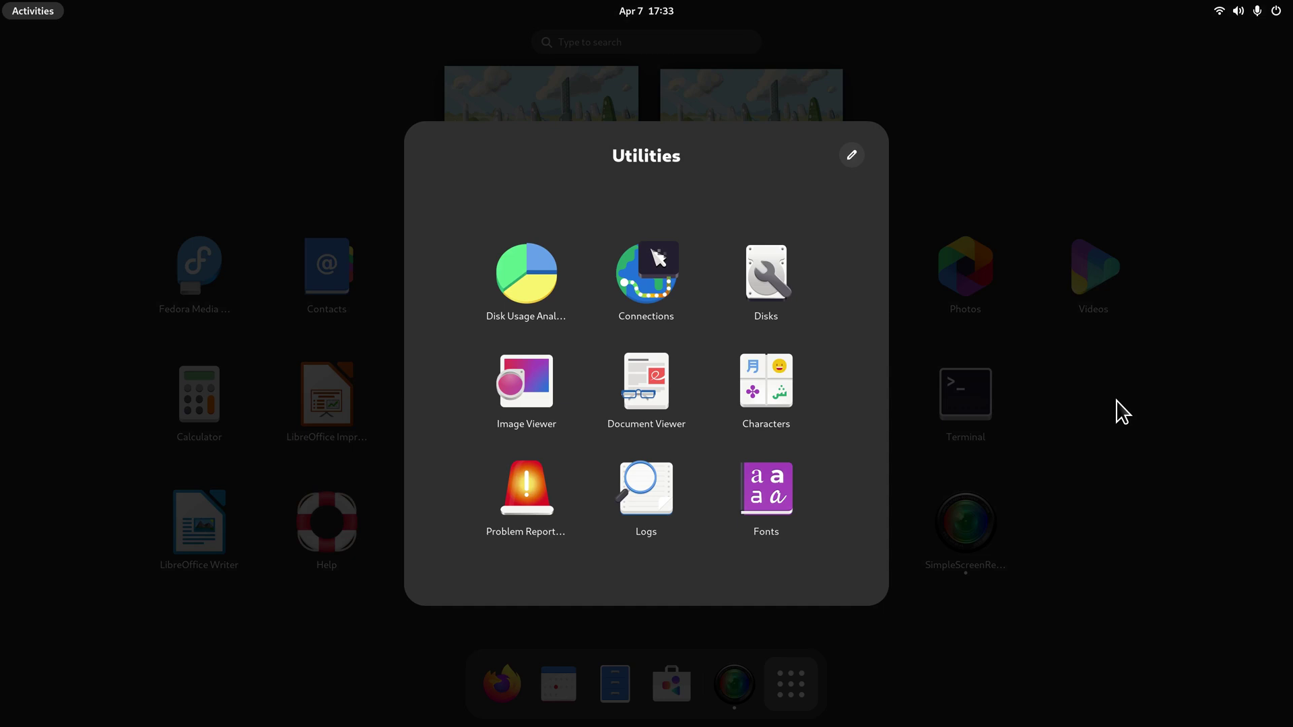
pyautogui.click(1122, 412)
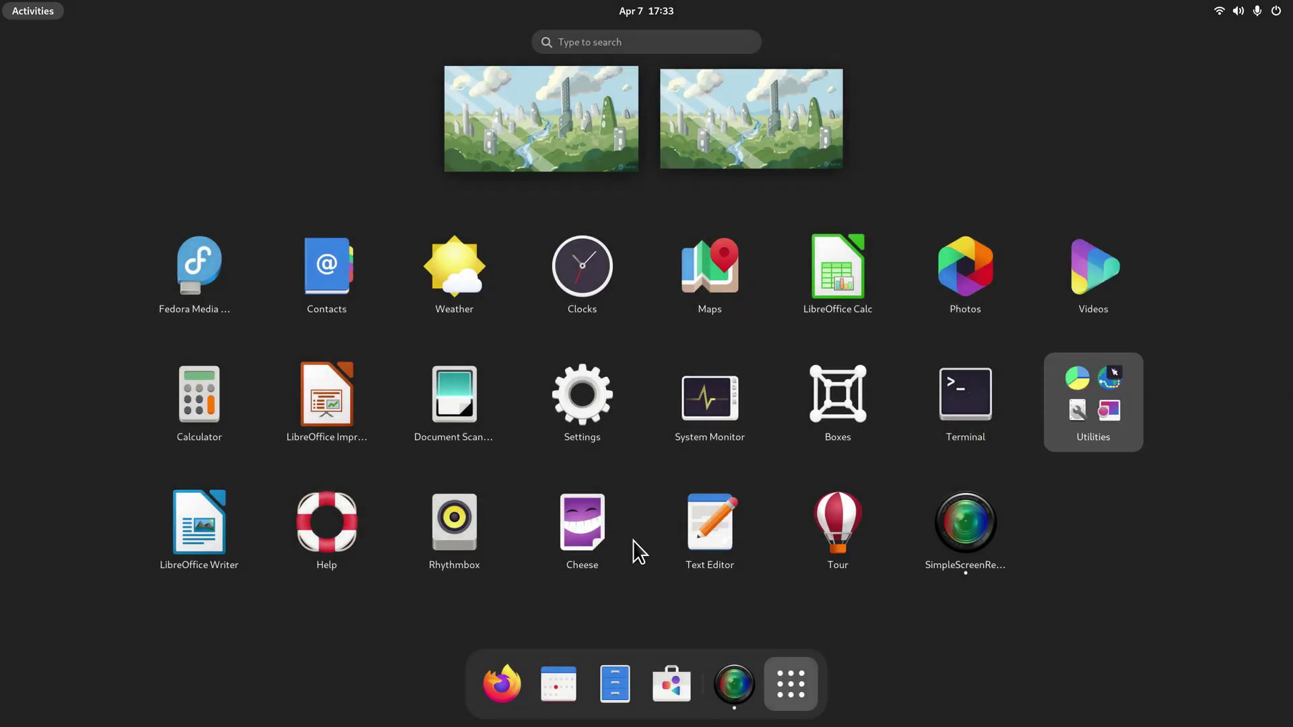
# - Launch LibreOffice Writer, confirm version 7.4.6.2 in About LibreOffice, then close Writer
pyautogui.click(195, 520)
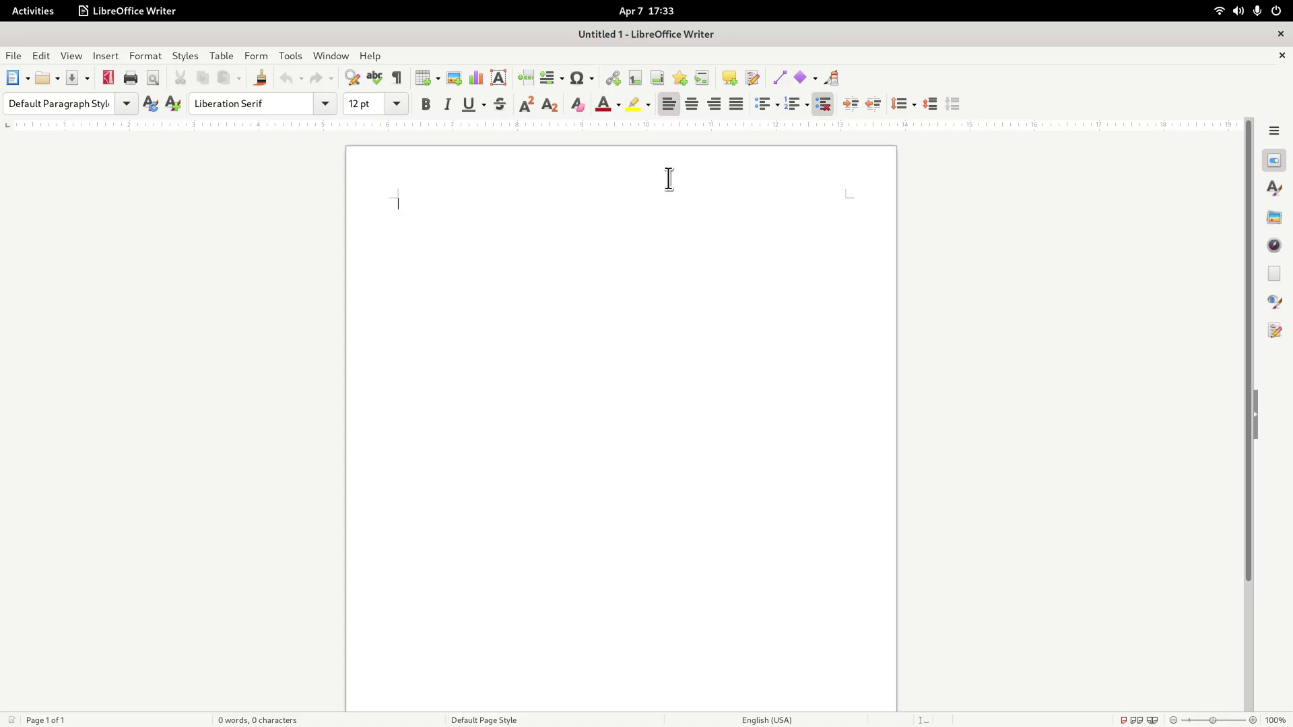
pyautogui.click(369, 55)
pyautogui.click(434, 277)
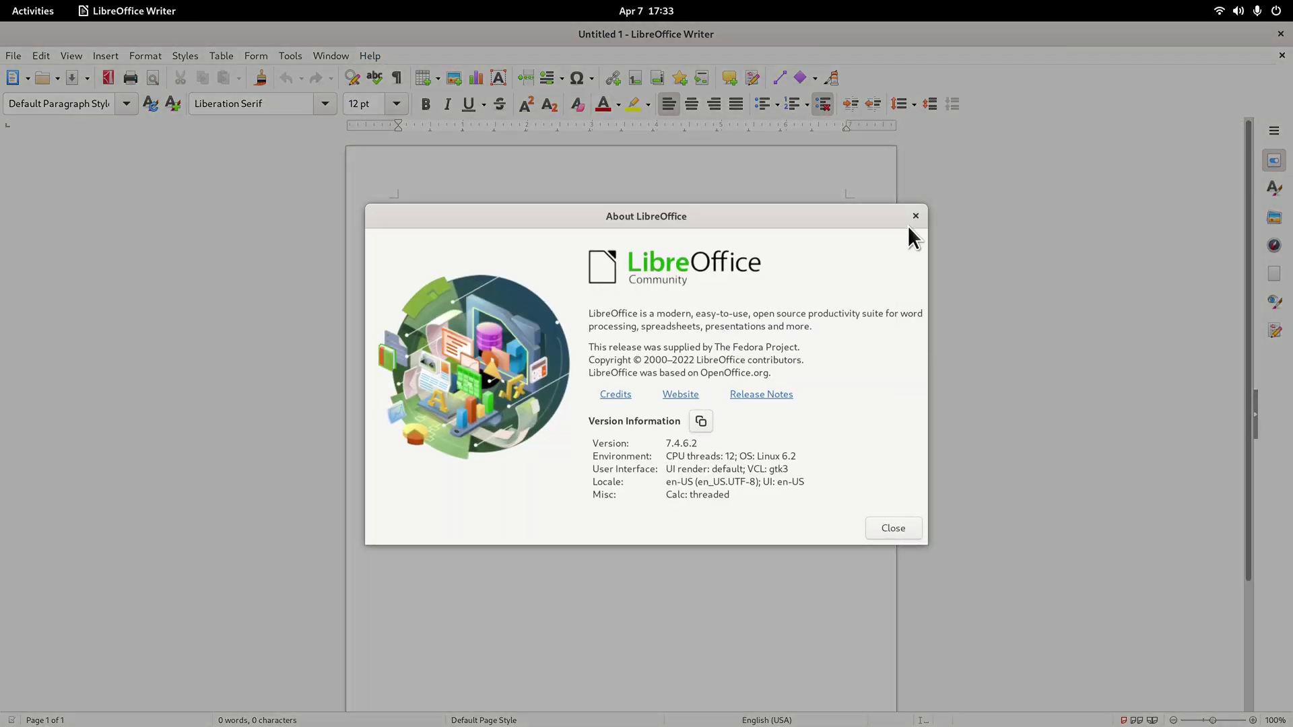
pyautogui.press('Escape')
pyautogui.click(1280, 33)
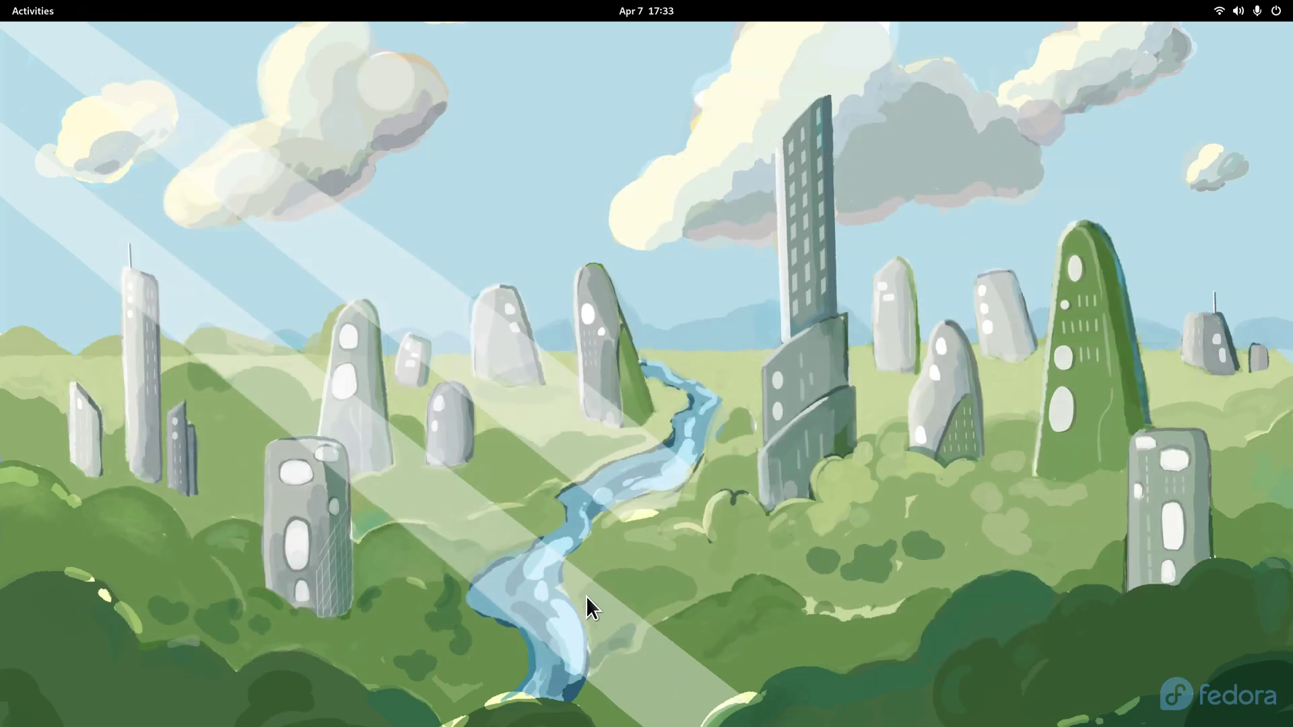
# - Launch GNOME Help from the app grid
pyautogui.press('super')
pyautogui.click(788, 682)
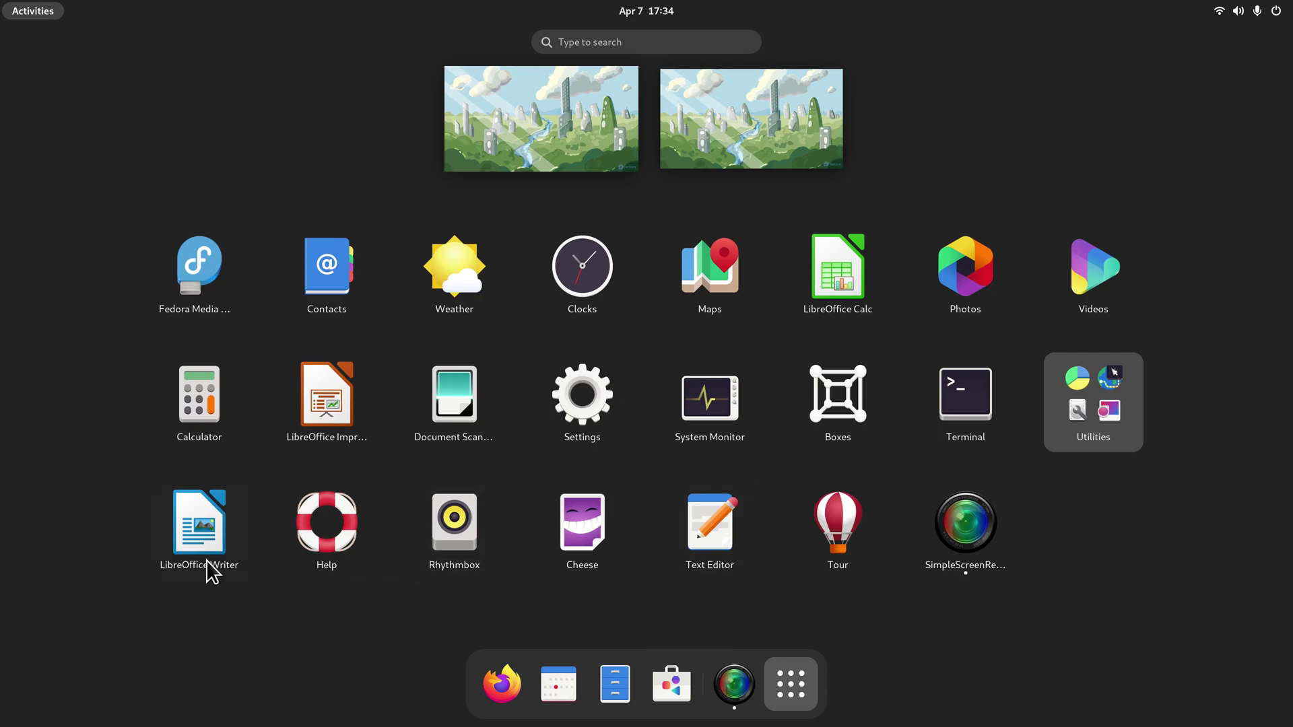
pyautogui.click(337, 534)
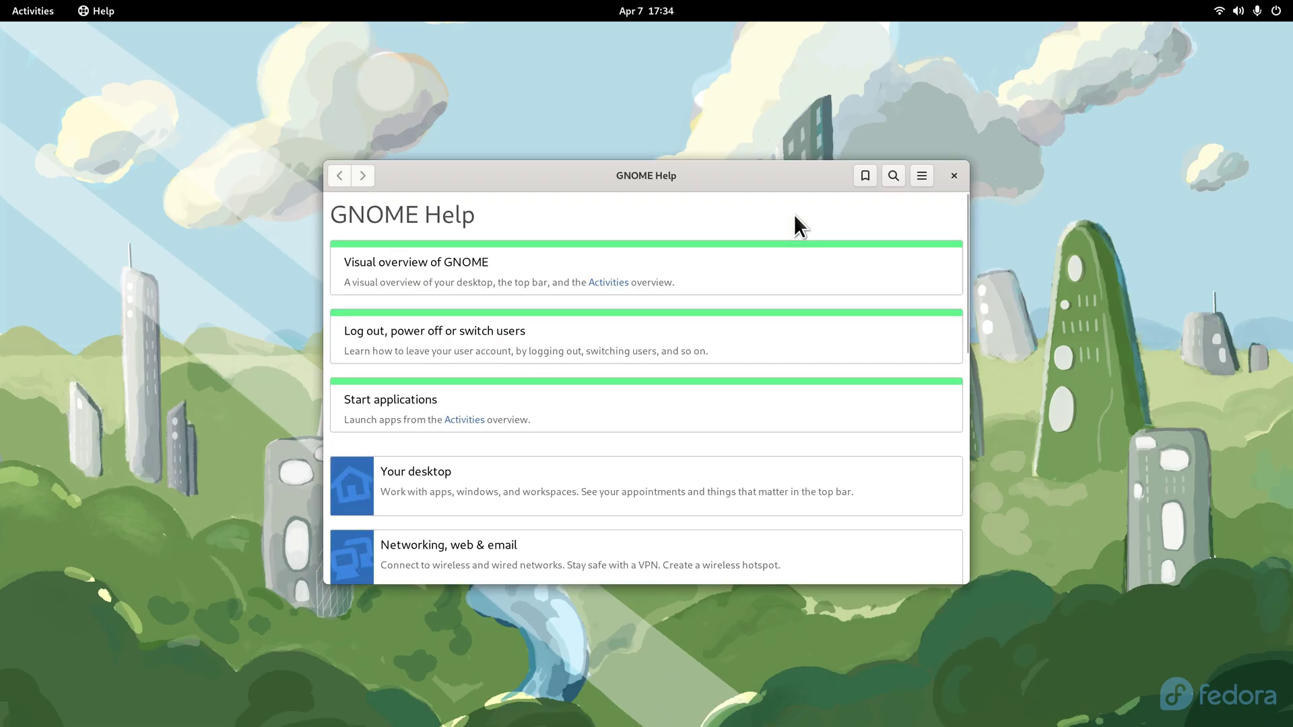
# - Scroll through the Help topics, close Help, and reopen the activities overview
pyautogui.scroll(-4, 741, 342)
pyautogui.scroll(4, 741, 340)
pyautogui.click(953, 177)
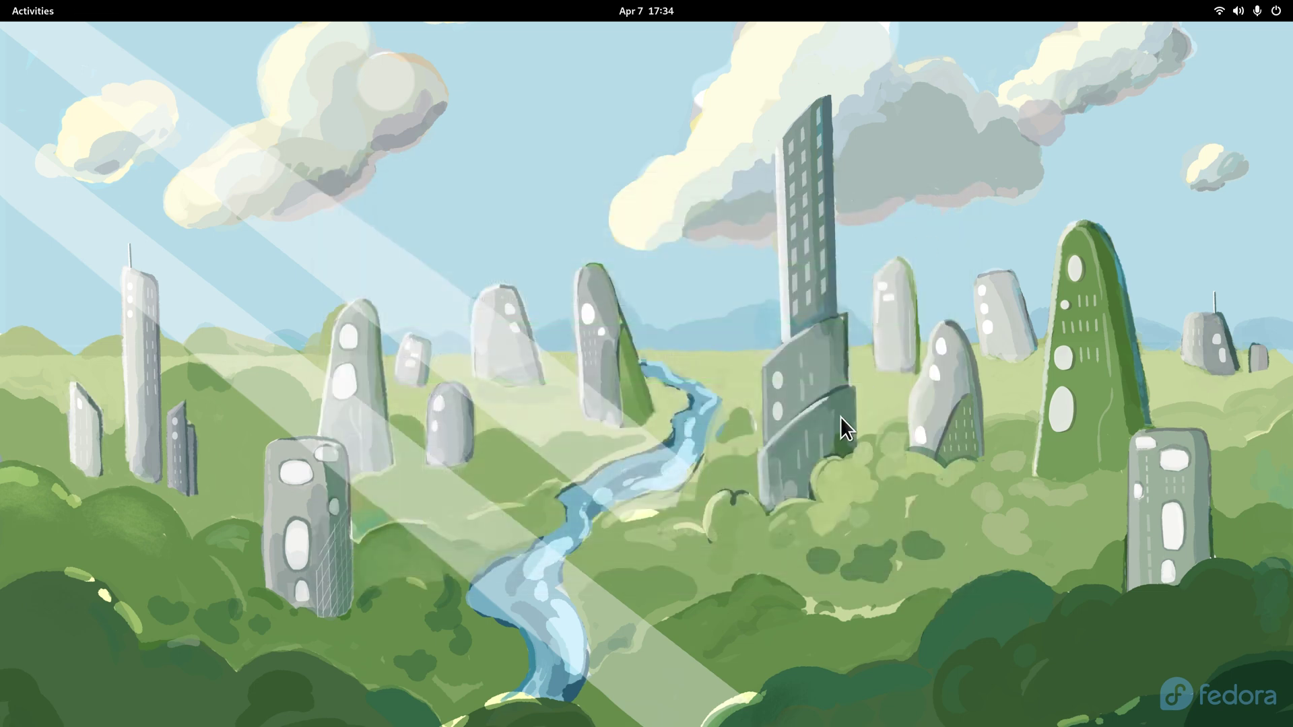
pyautogui.press('super')
# - Show the app grid, focus its search box, then escape the overview back to the bare desktop
pyautogui.click(788, 687)
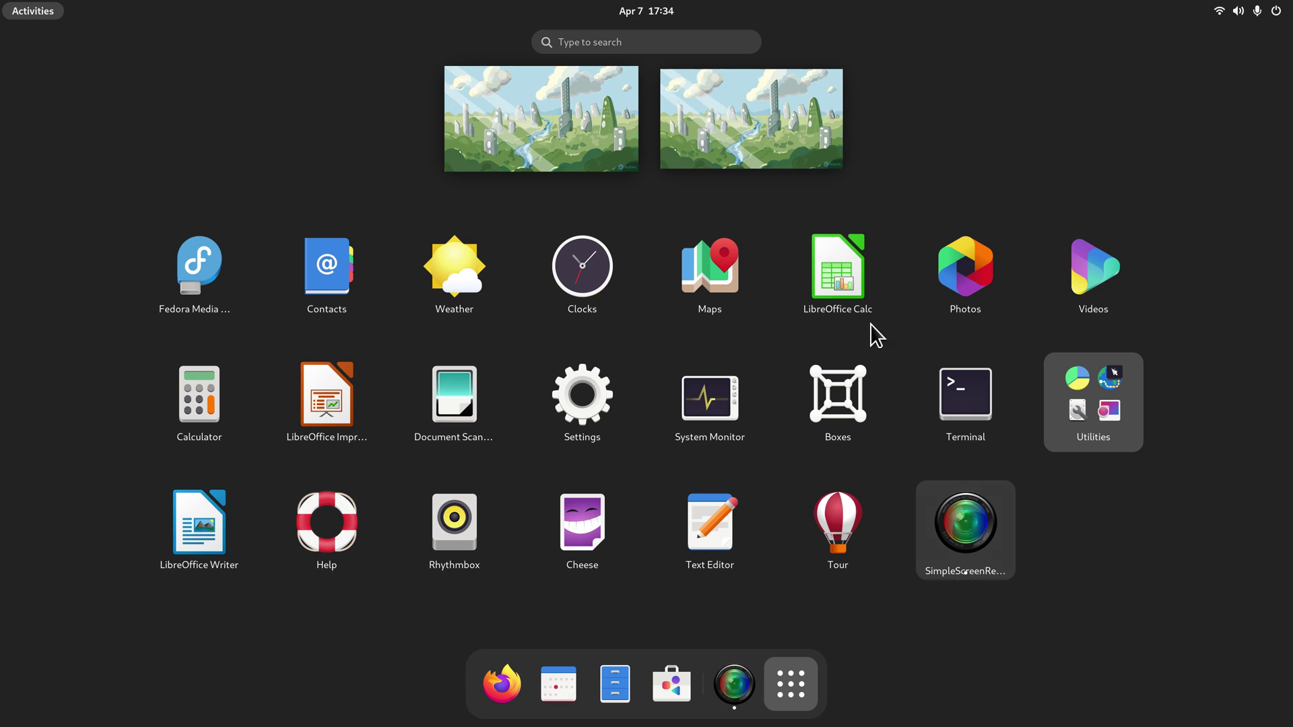
pyautogui.click(589, 41)
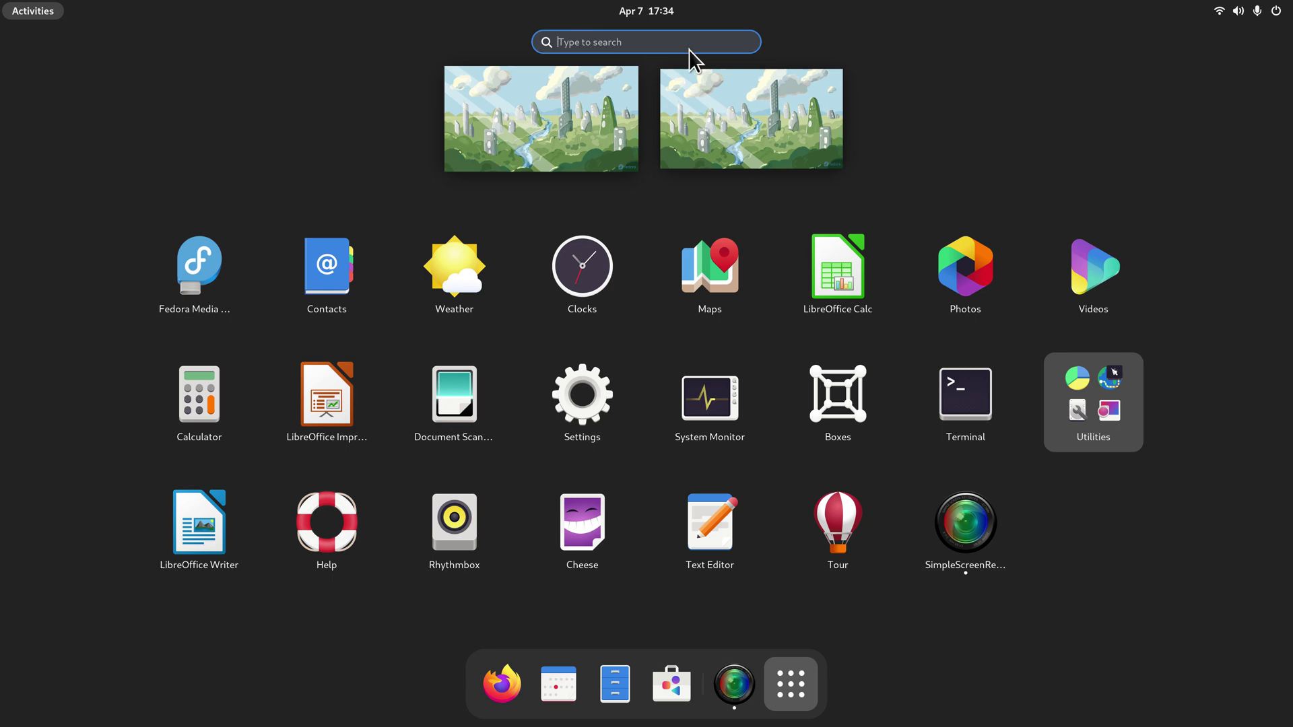
pyautogui.press('Escape')
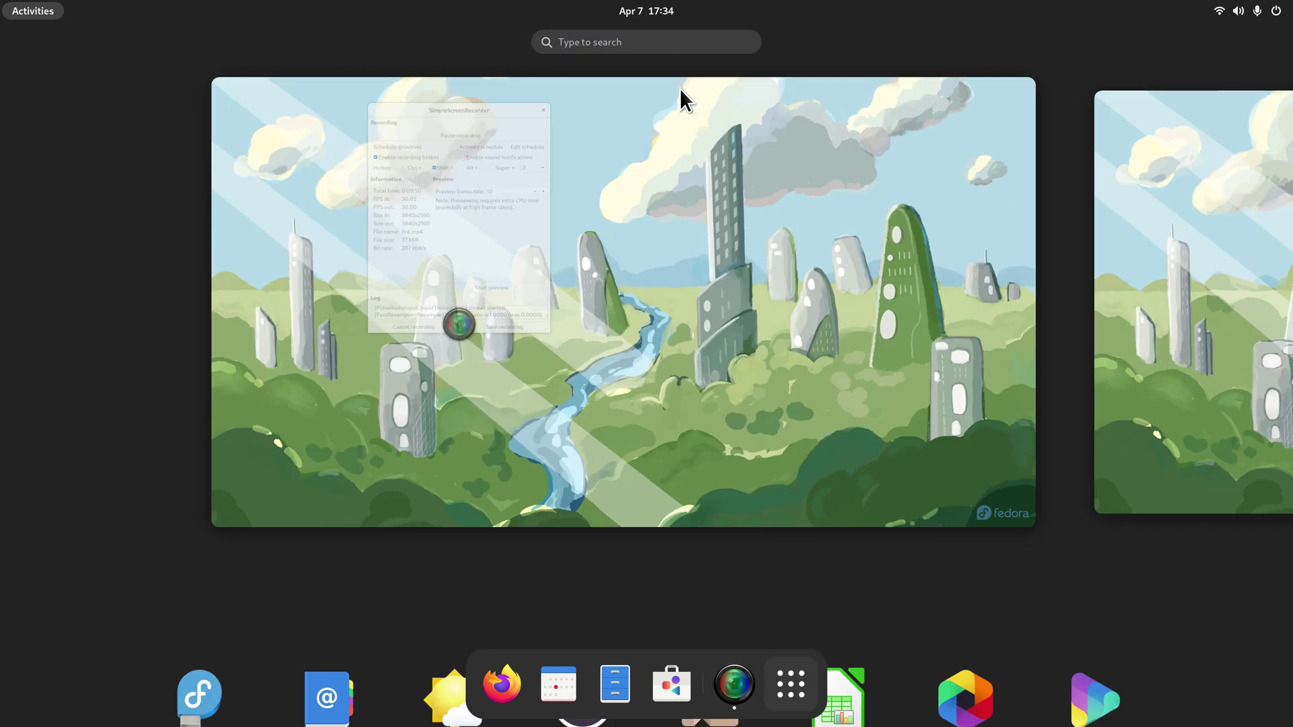
pyautogui.press('Escape')
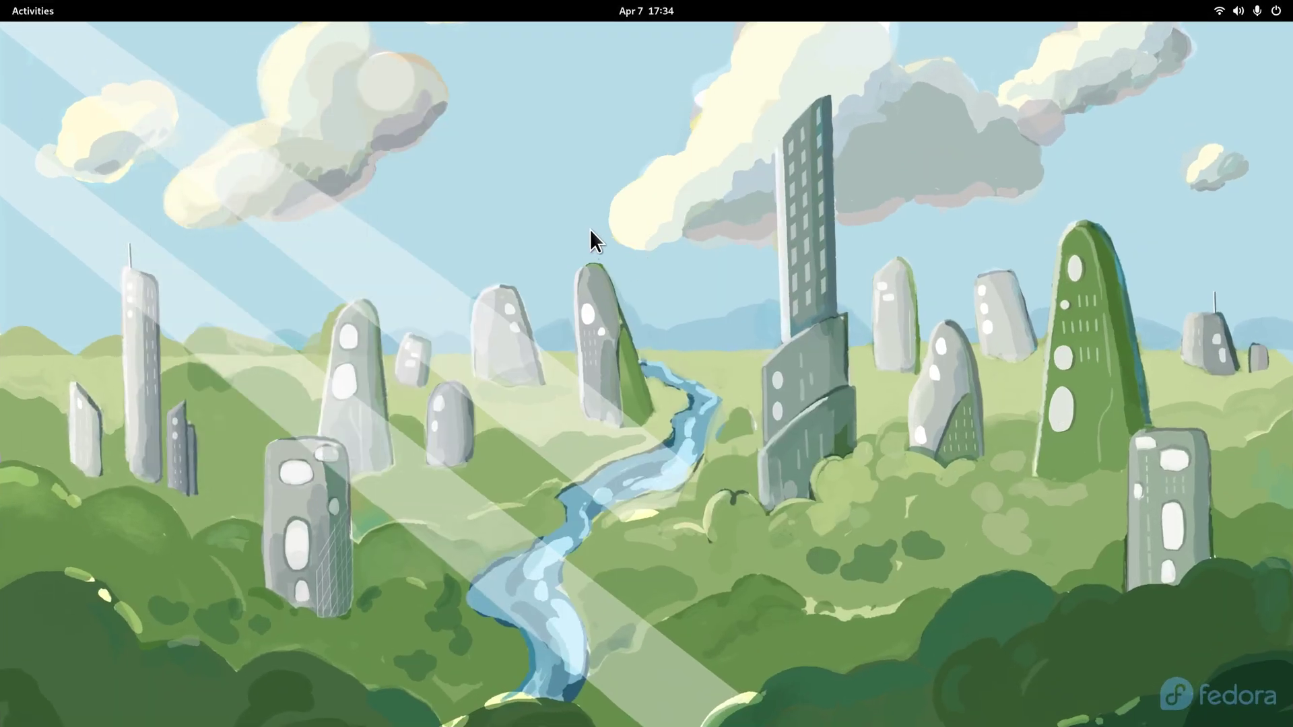
pyautogui.rightClick(557, 192)
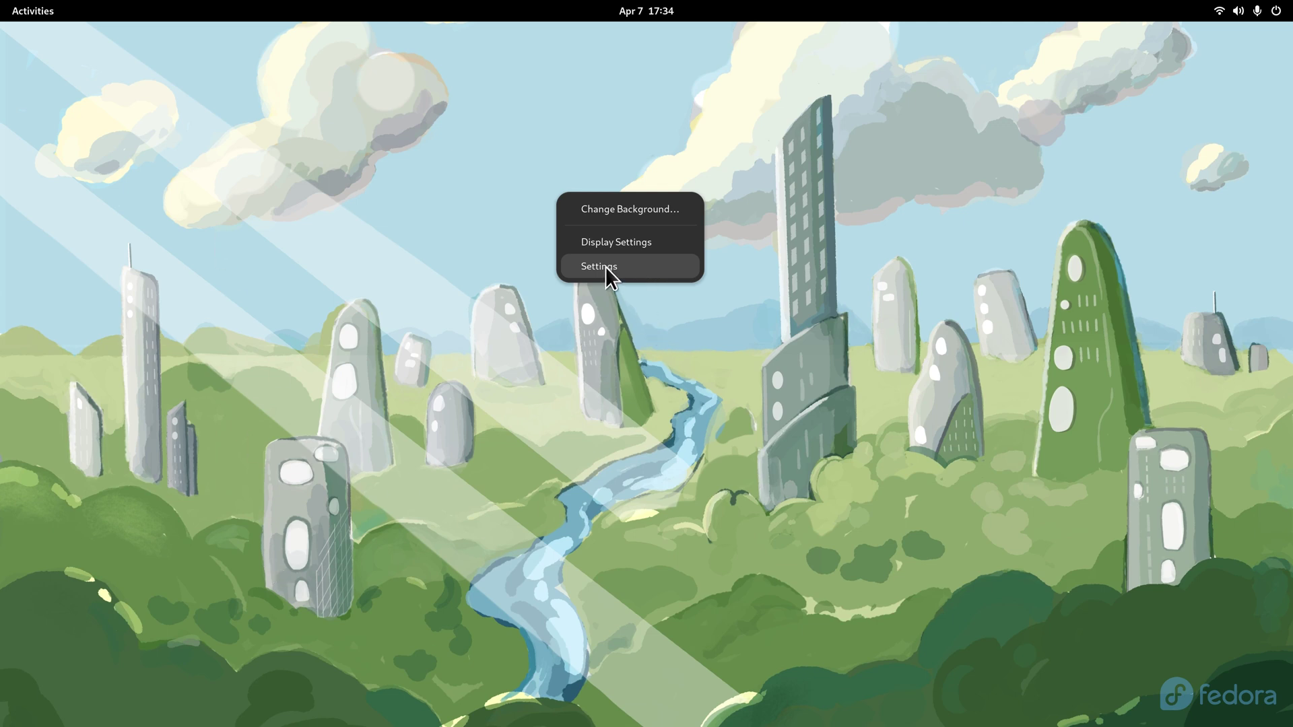
pyautogui.click(614, 244)
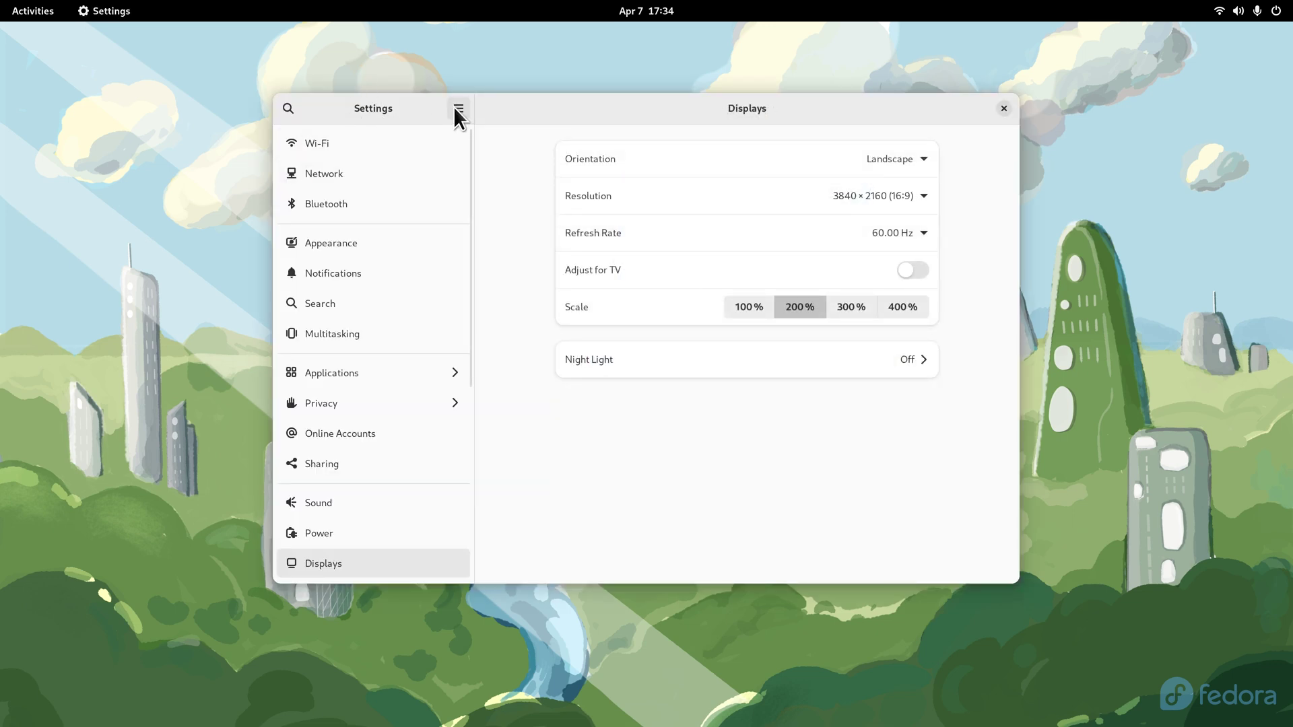
pyautogui.click(456, 107)
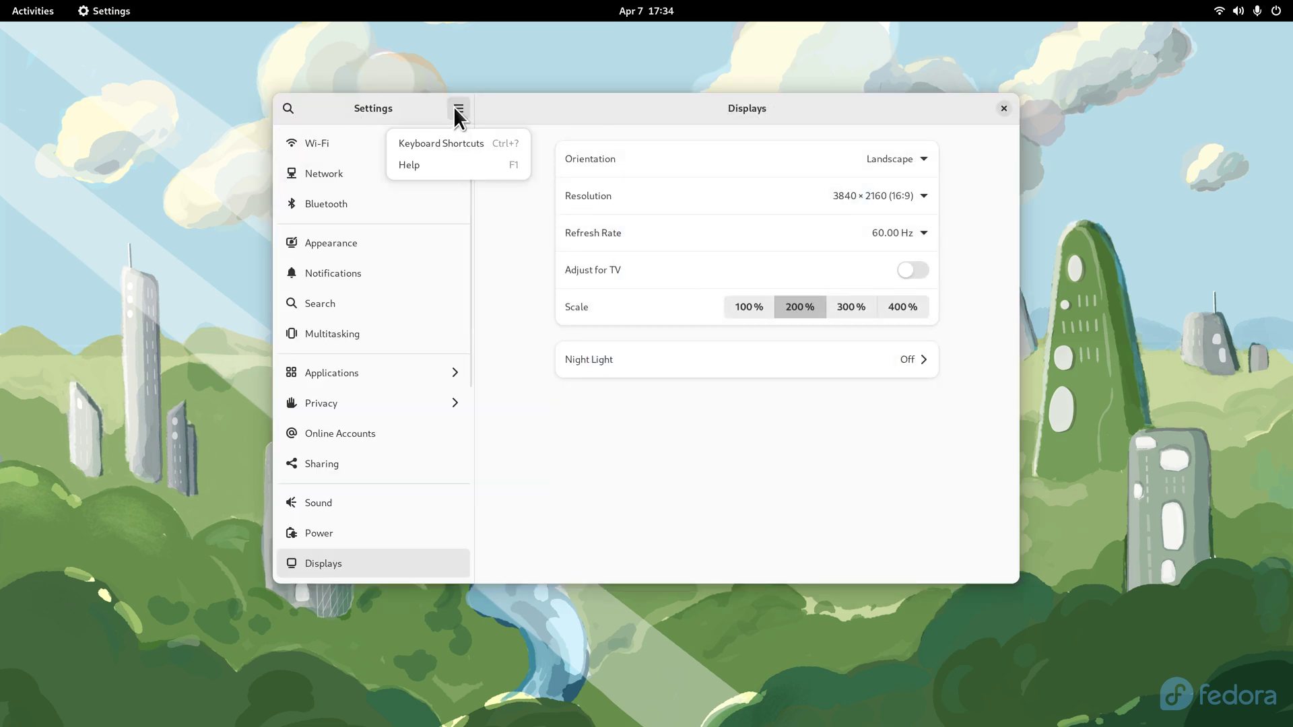
pyautogui.click(470, 141)
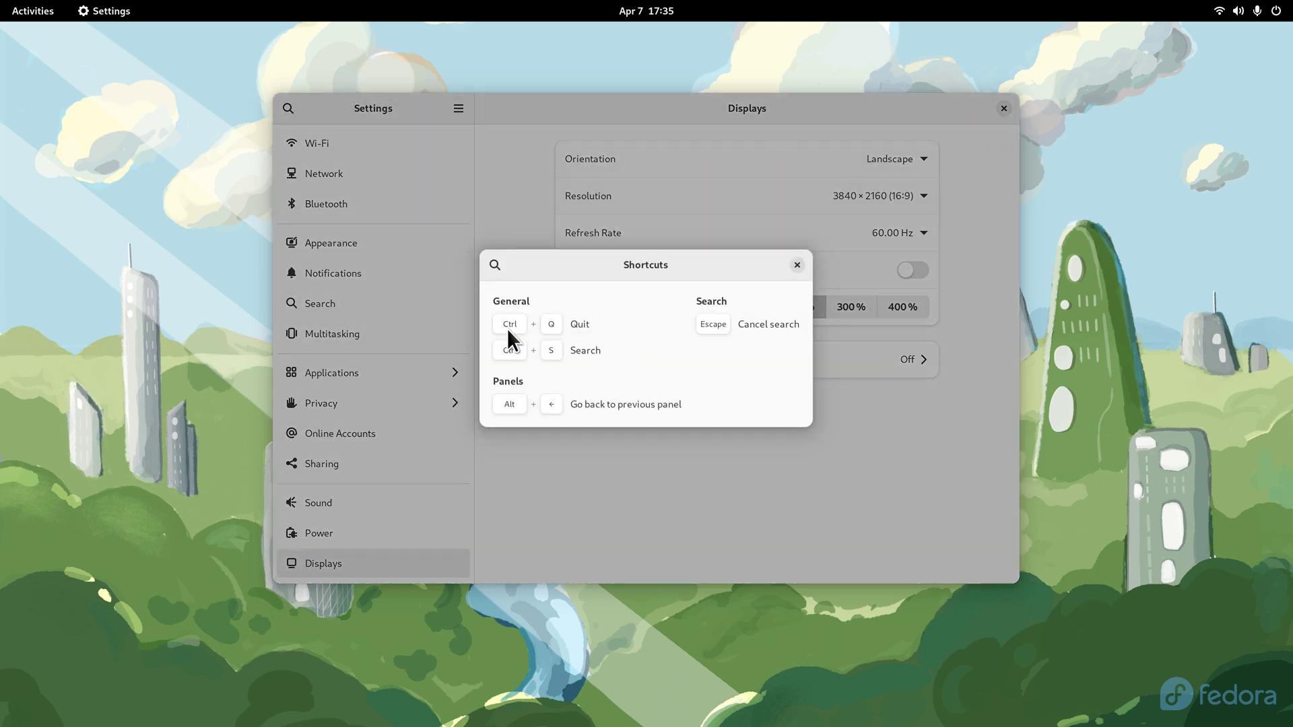
pyautogui.click(796, 265)
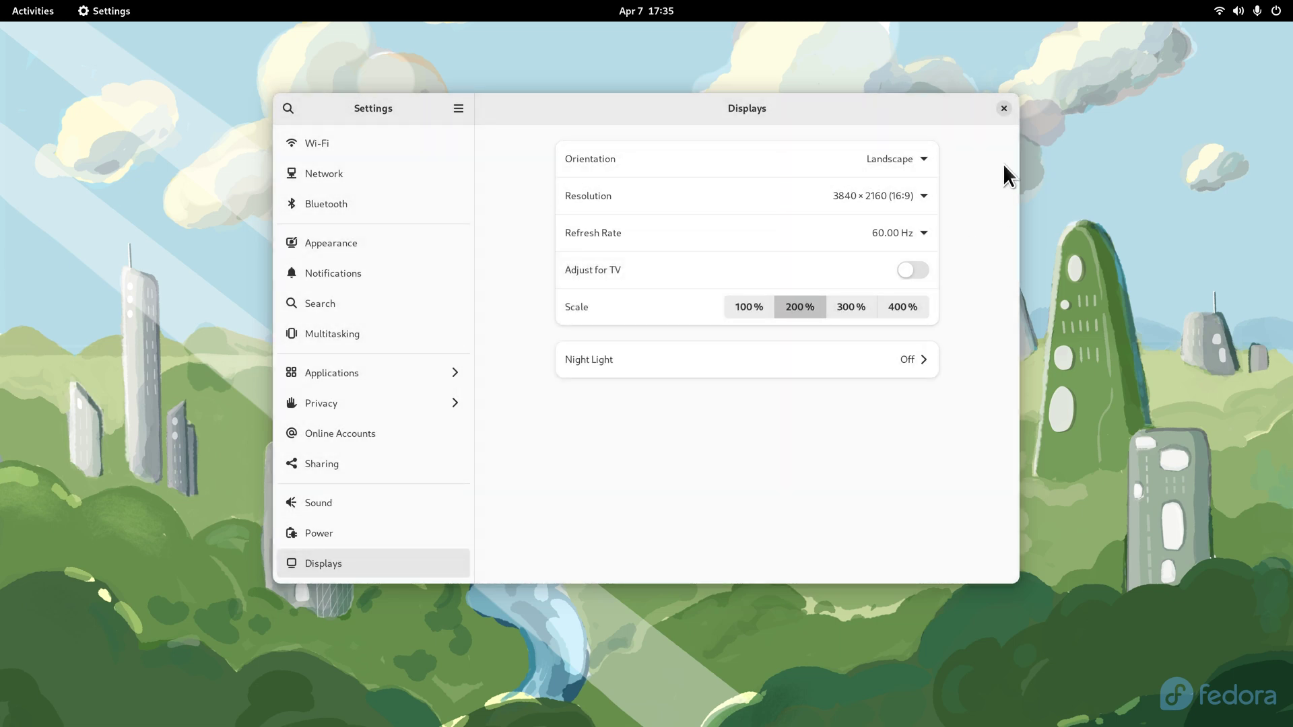
pyautogui.click(1003, 108)
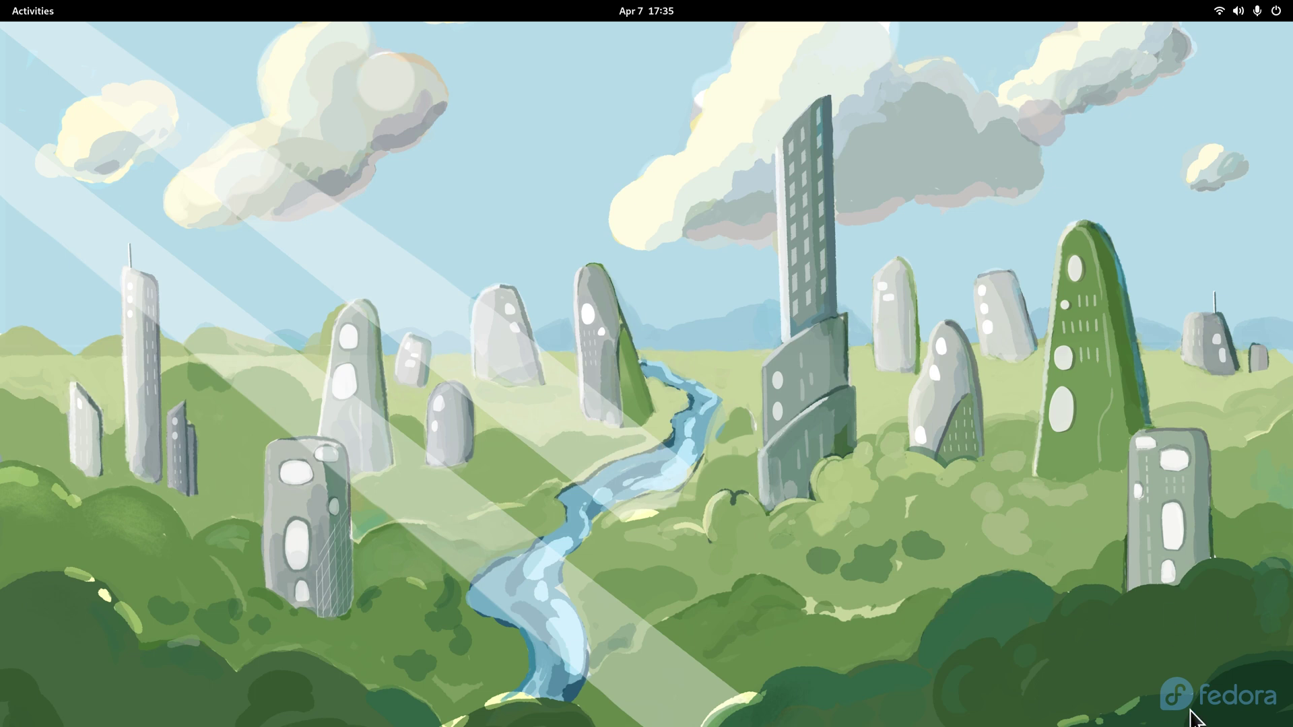
# - From the desktop's Change Background menu, add 2.jpg from Pictures as a wallpaper option
pyautogui.rightClick(697, 160)
pyautogui.click(783, 177)
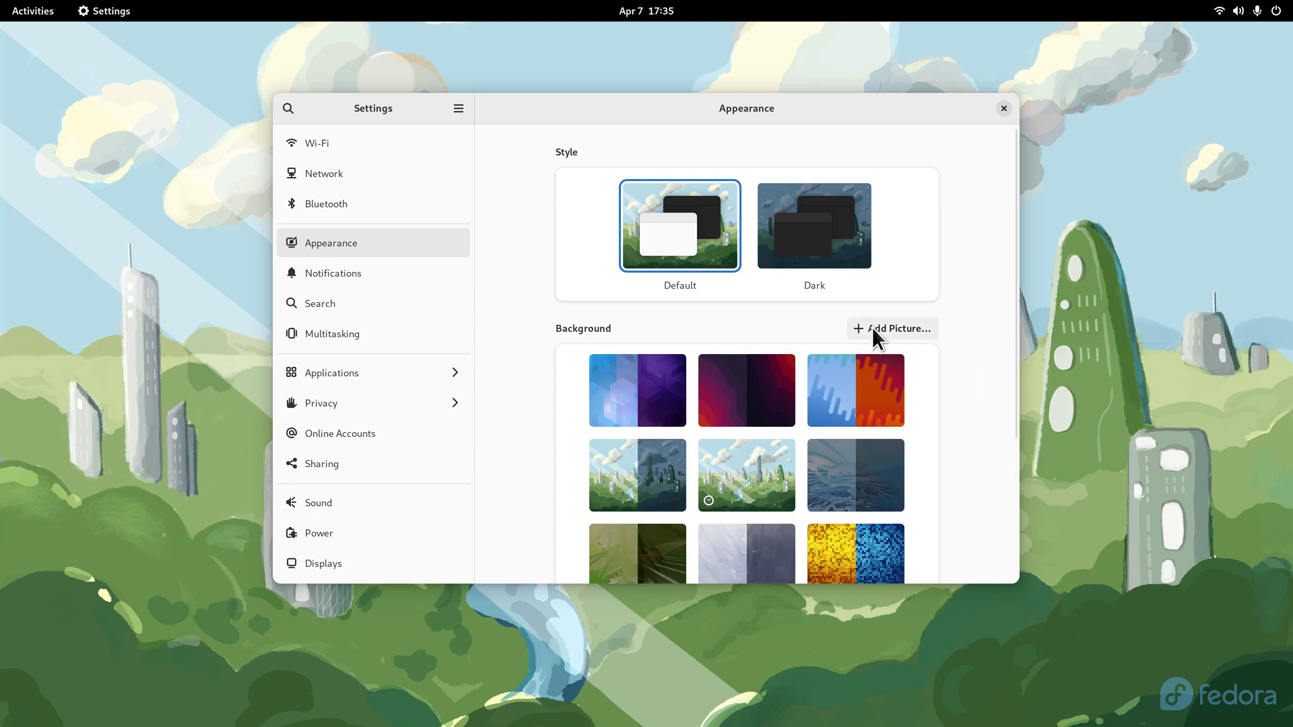
pyautogui.click(874, 329)
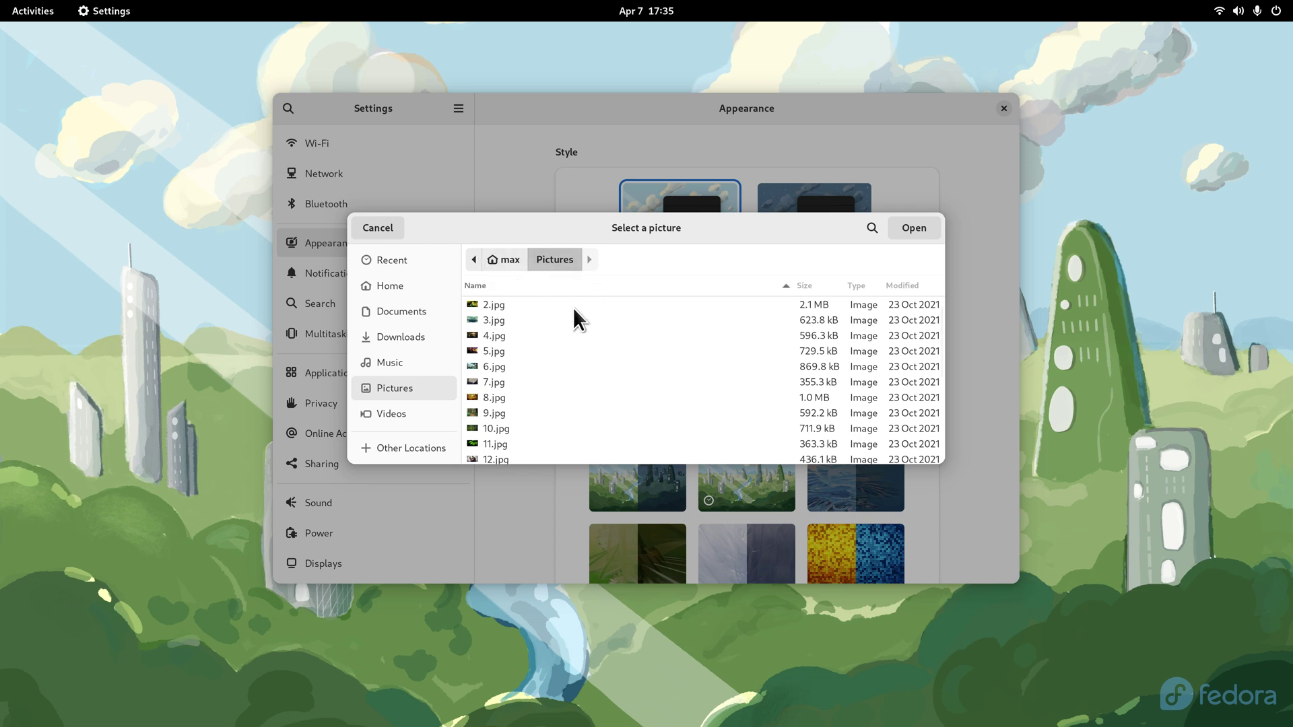
pyautogui.click(494, 305)
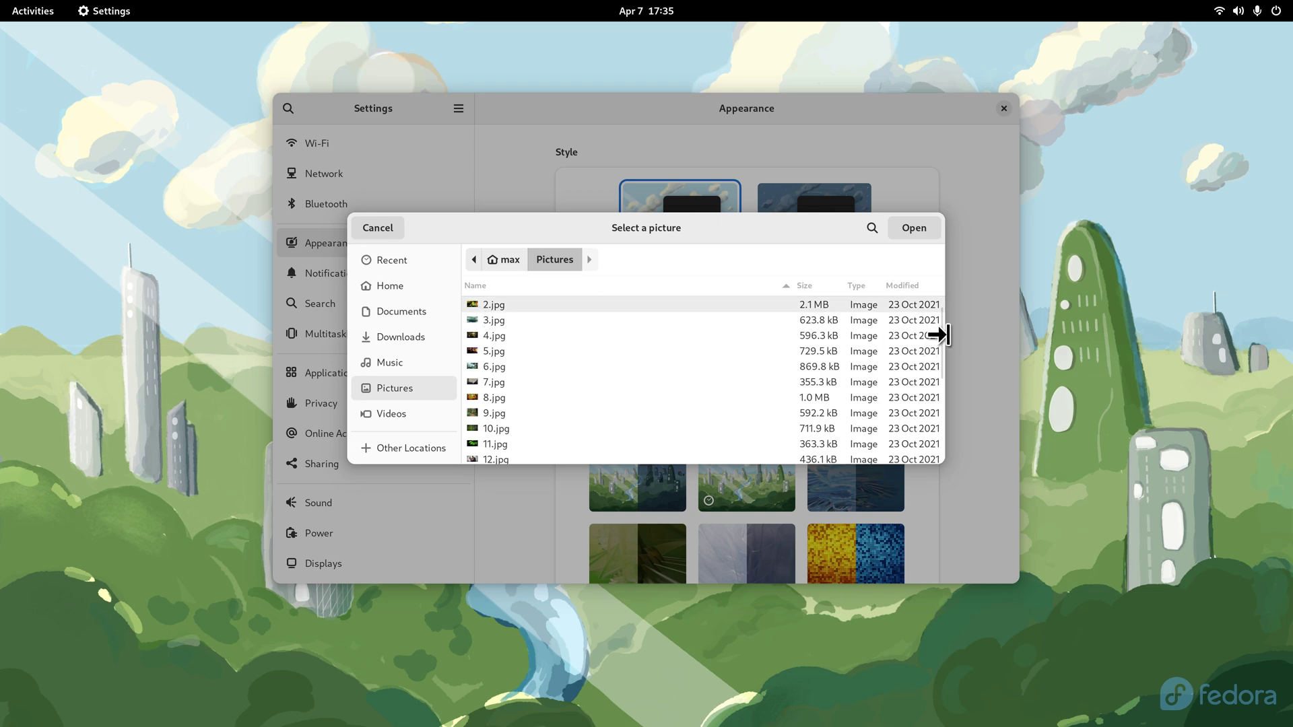
pyautogui.click(914, 228)
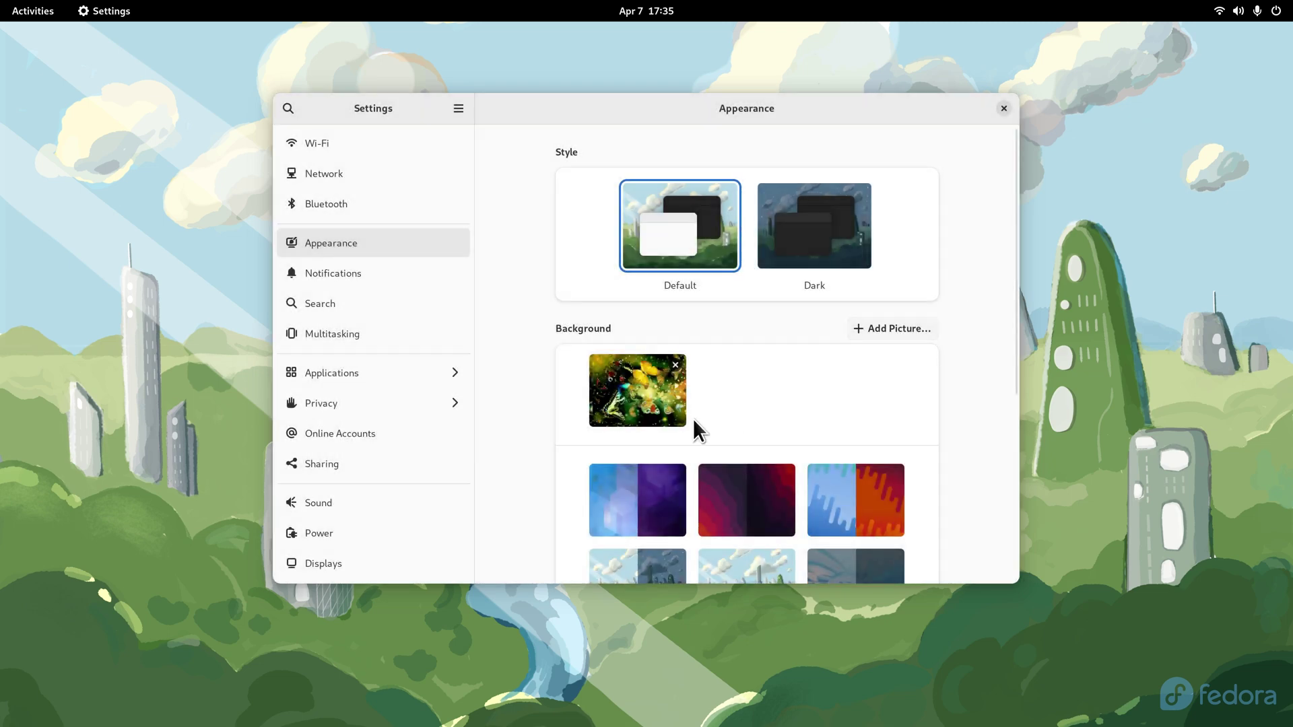
# - Apply the butterfly picture as wallpaper, then reselect the default Fedora city background
pyautogui.click(617, 391)
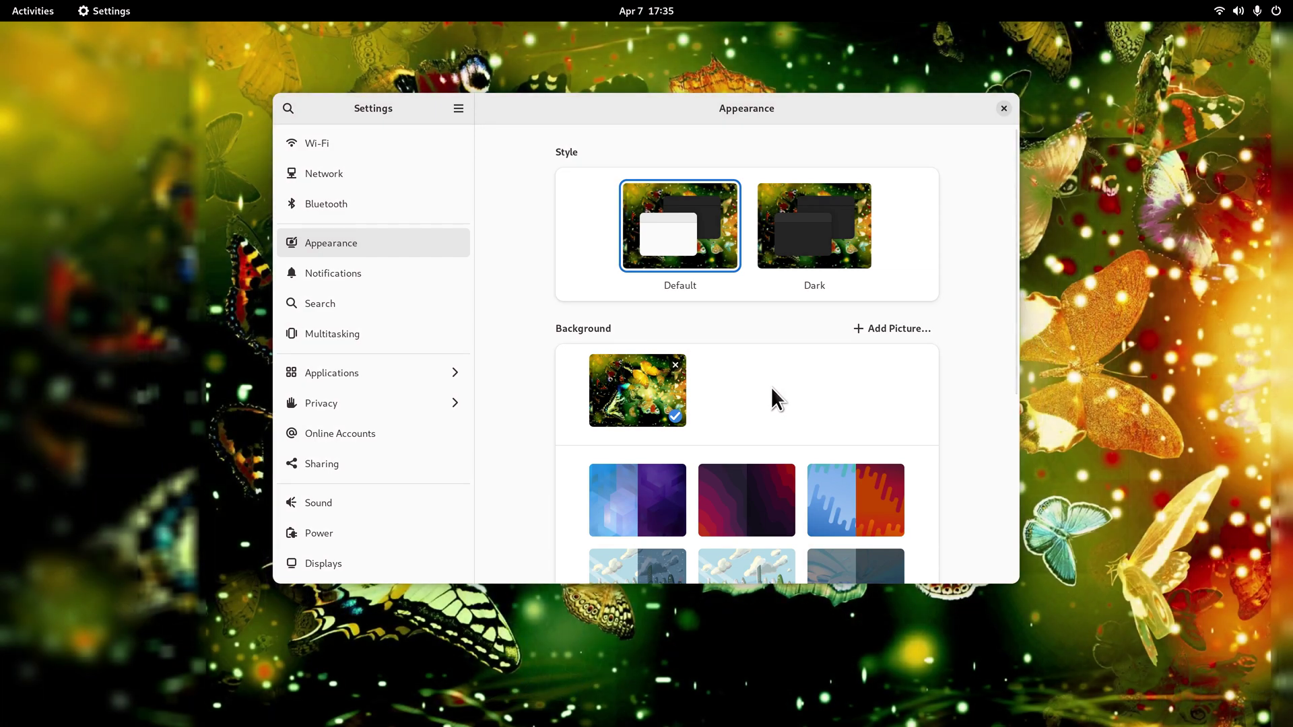
pyautogui.scroll(-3, 770, 386)
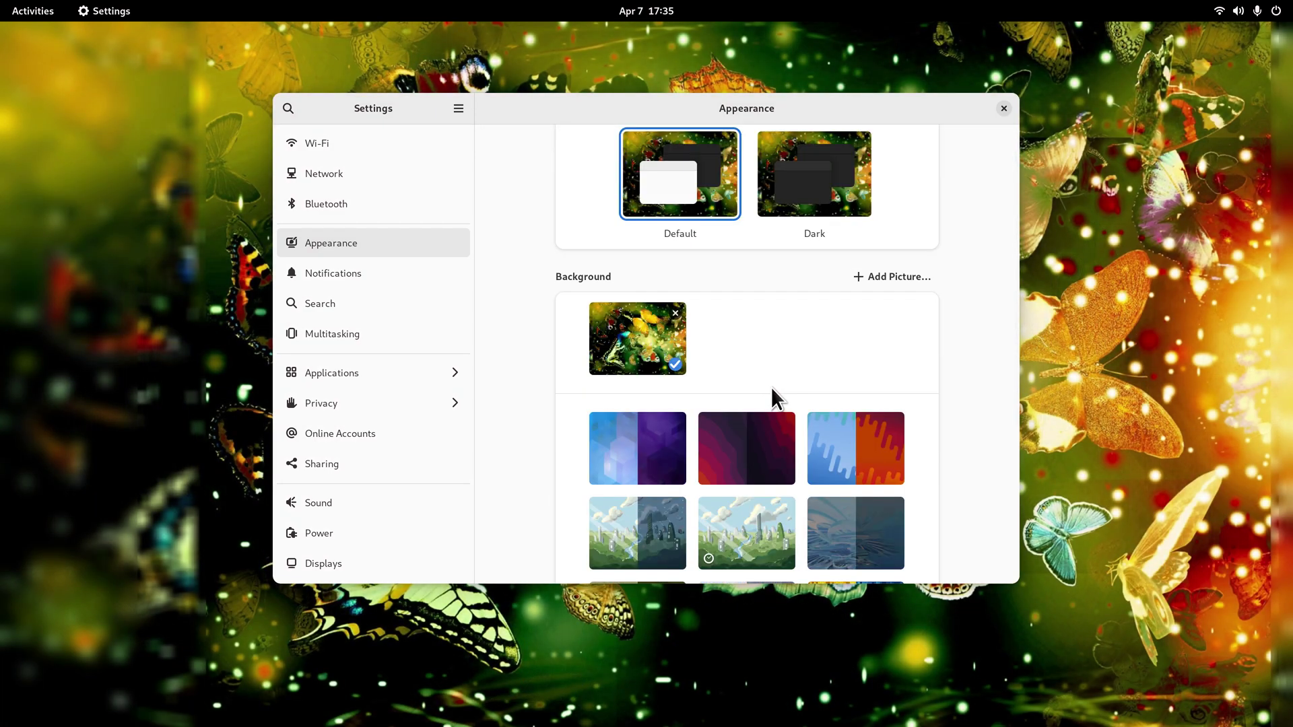
pyautogui.click(607, 477)
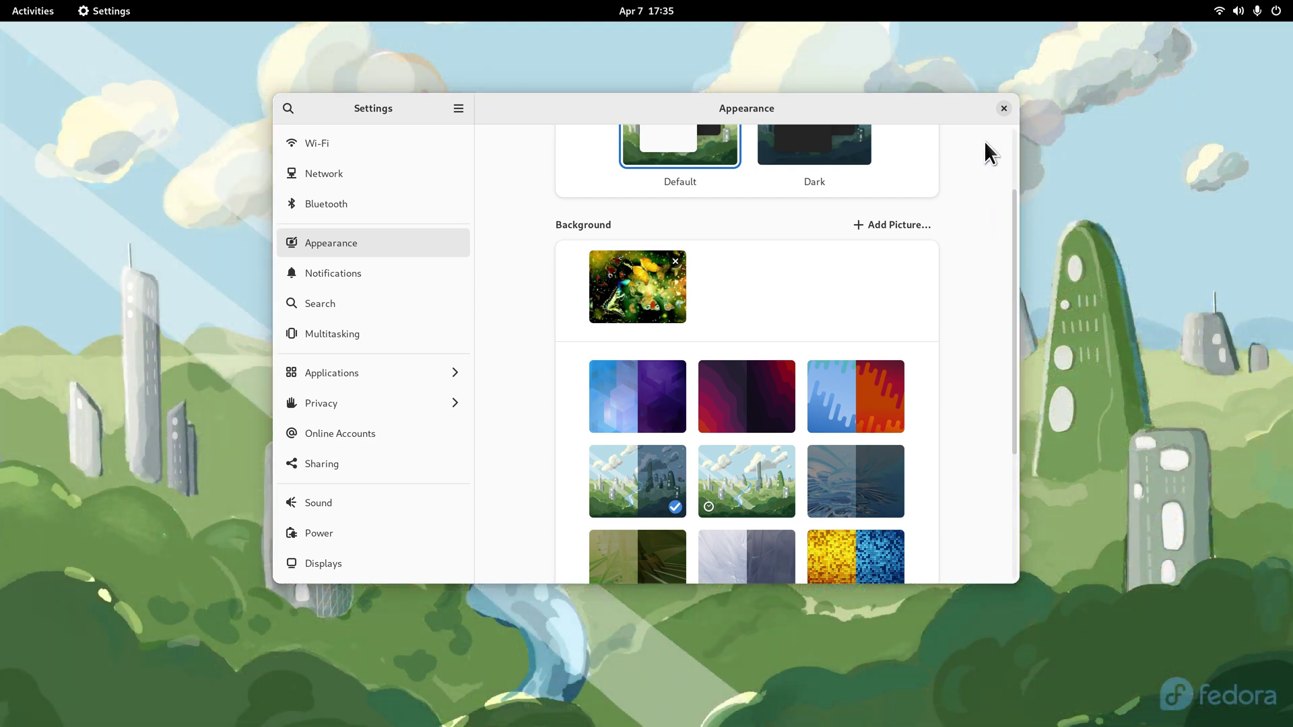
pyautogui.click(1004, 107)
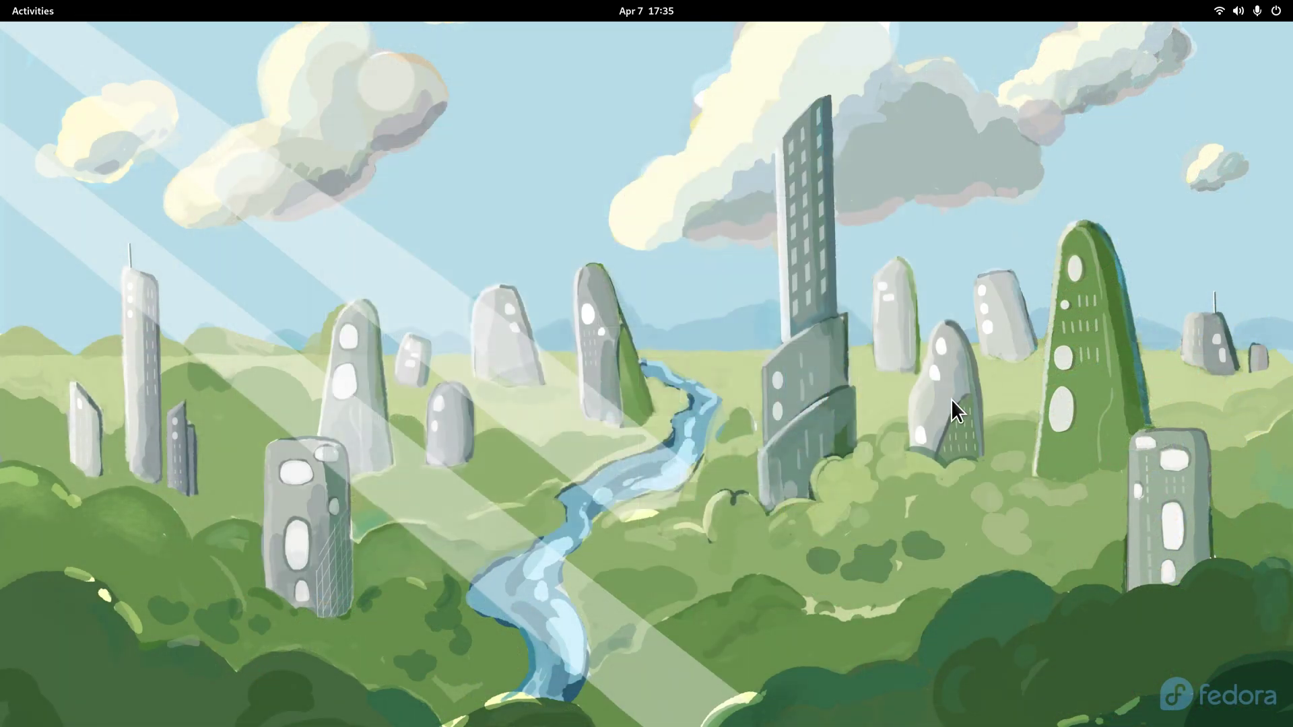